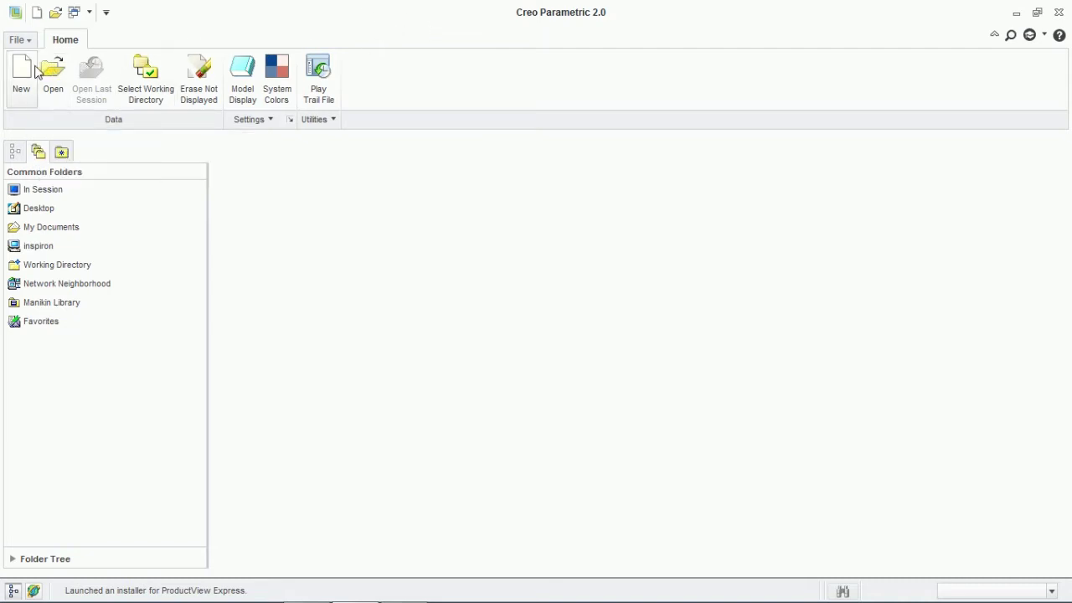
# Set the working directory to the creo learning folder on the Desktop.
pyautogui.click(140, 76)
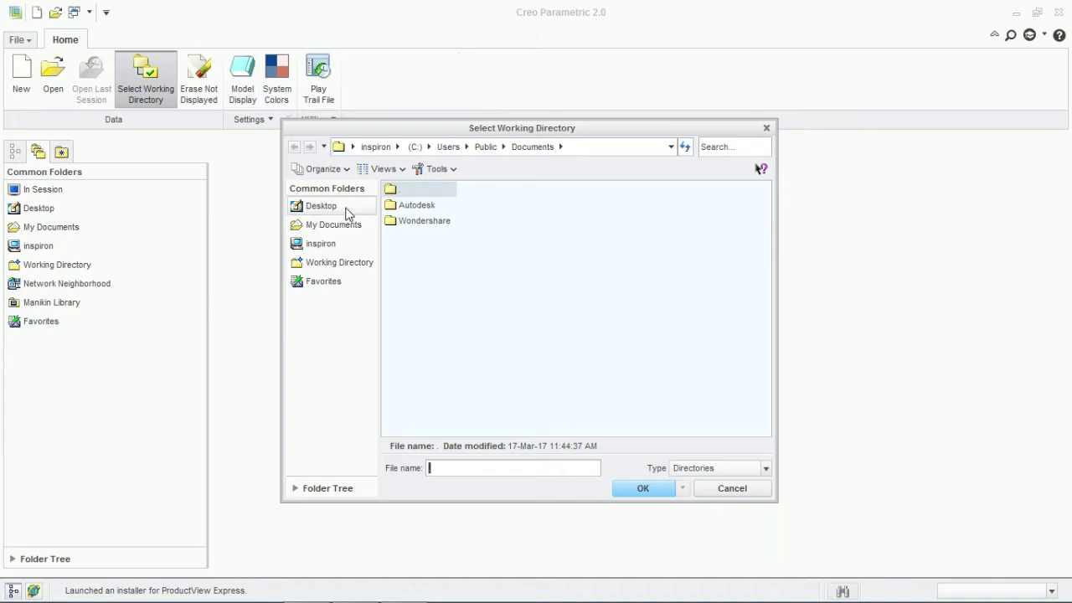
pyautogui.click(347, 242)
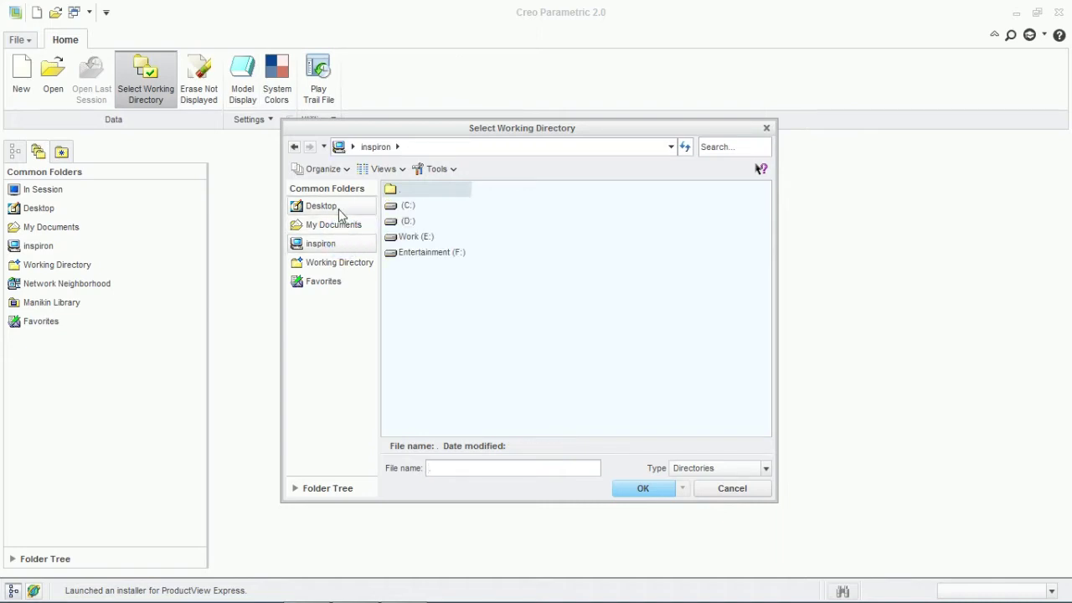
pyautogui.click(338, 209)
pyautogui.click(429, 237)
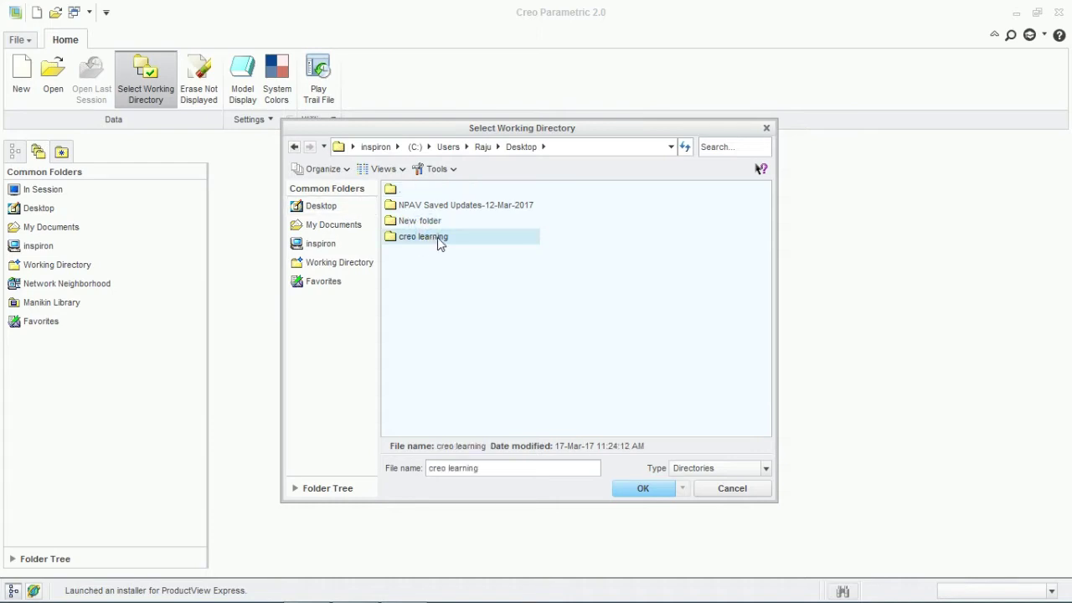
pyautogui.click(650, 488)
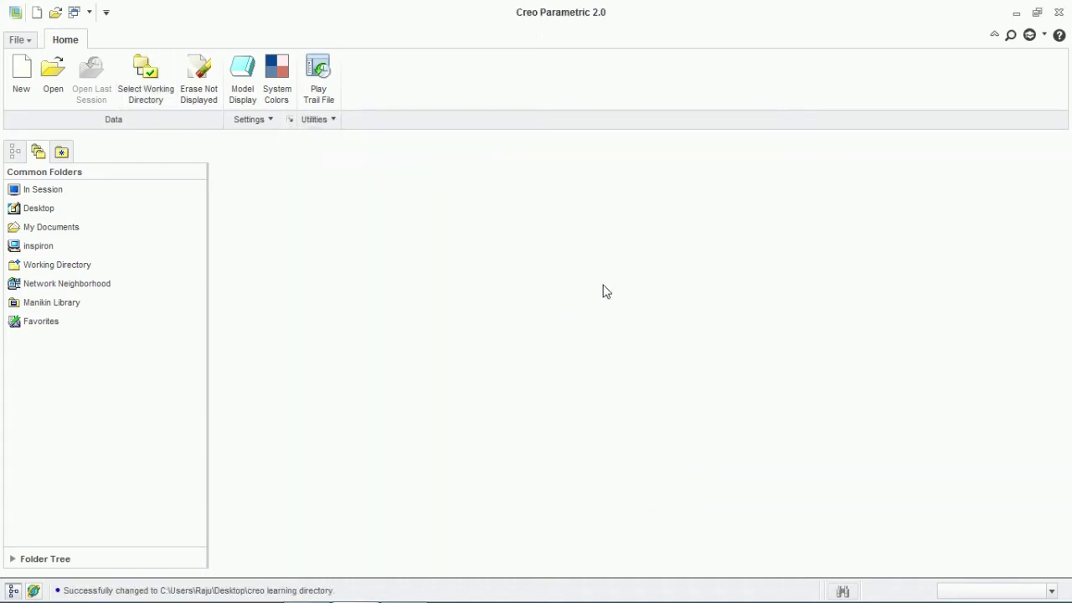
pyautogui.click(18, 40)
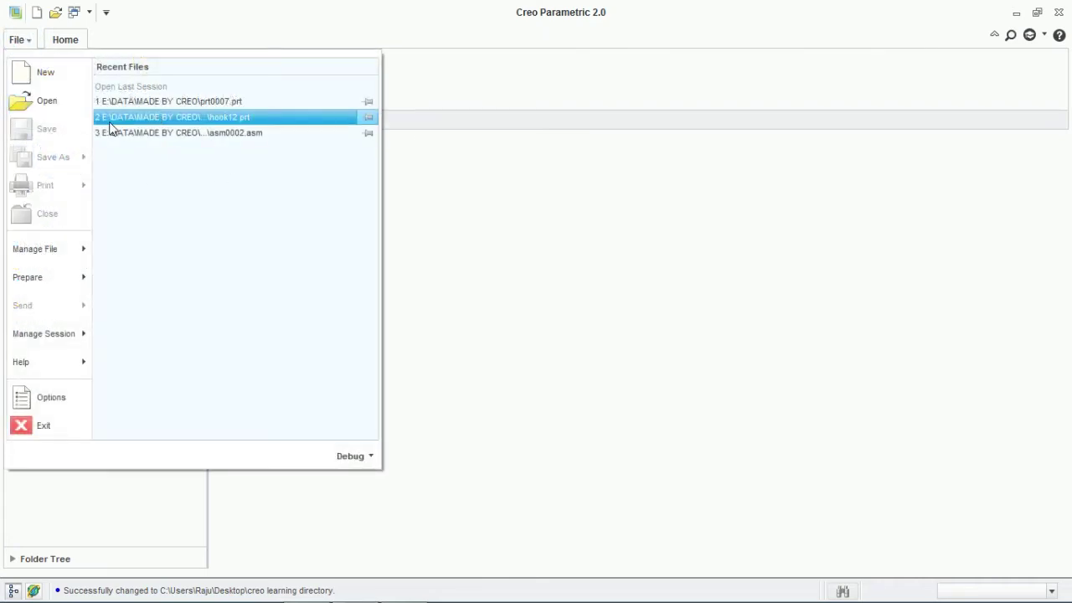
# Create a new Sketch file keeping the default name s2d0001.
pyautogui.click(247, 33)
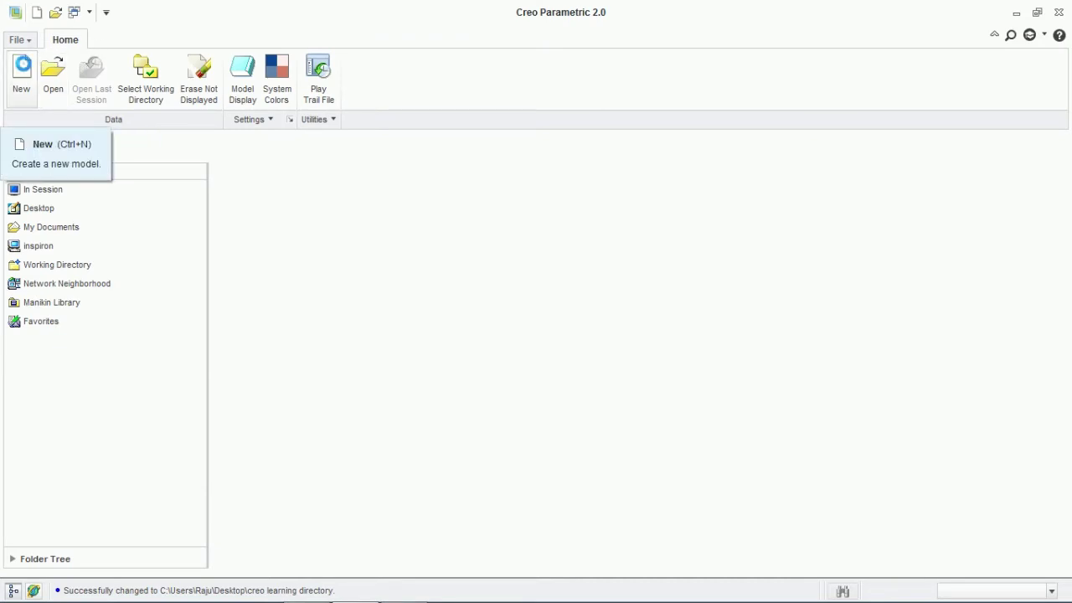
pyautogui.click(22, 77)
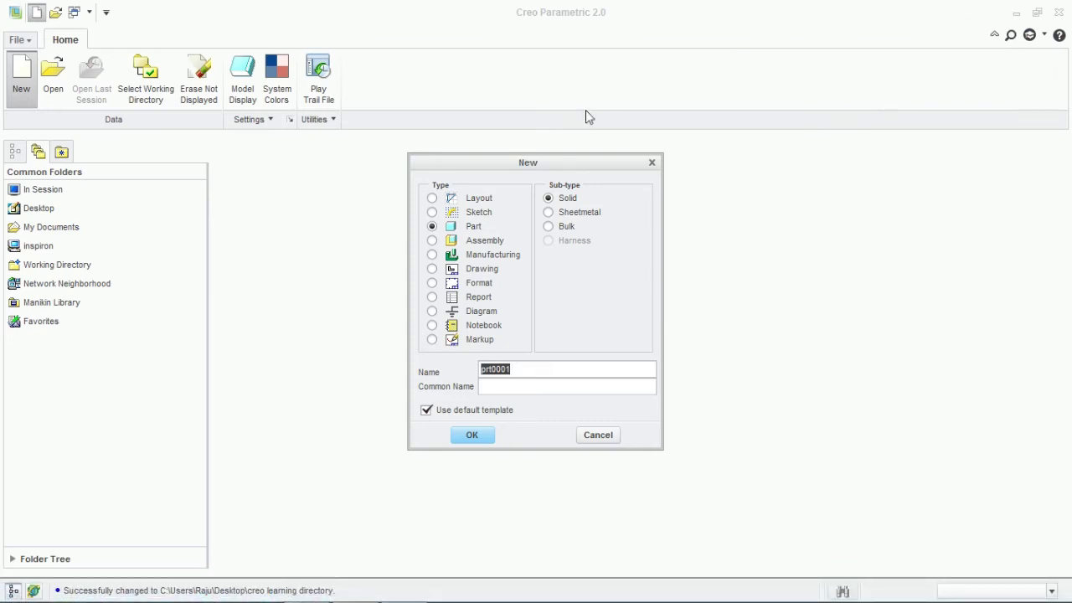
pyautogui.click(451, 213)
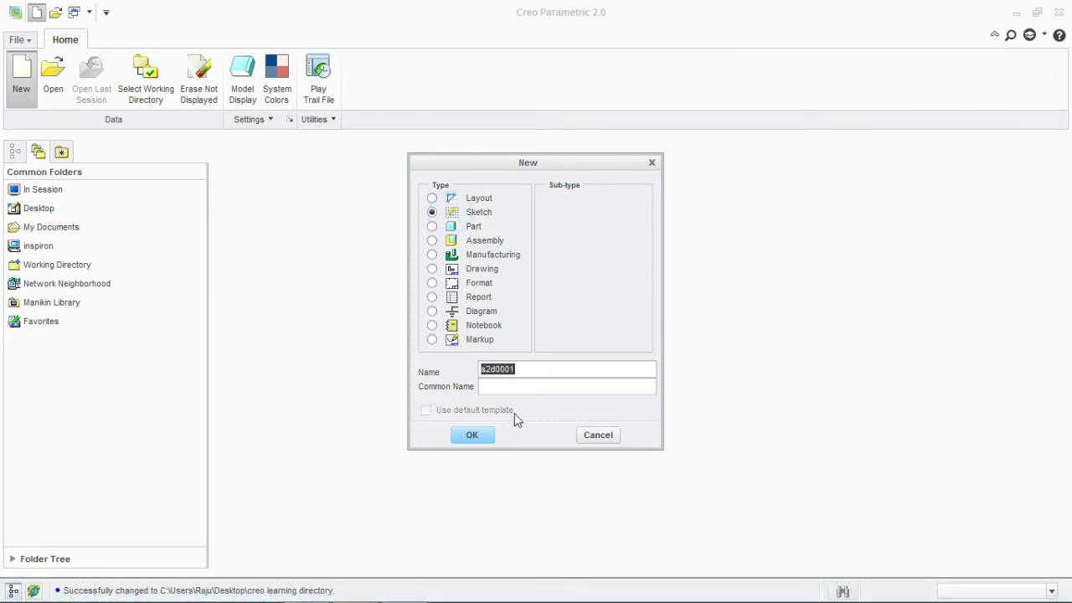
pyautogui.click(475, 435)
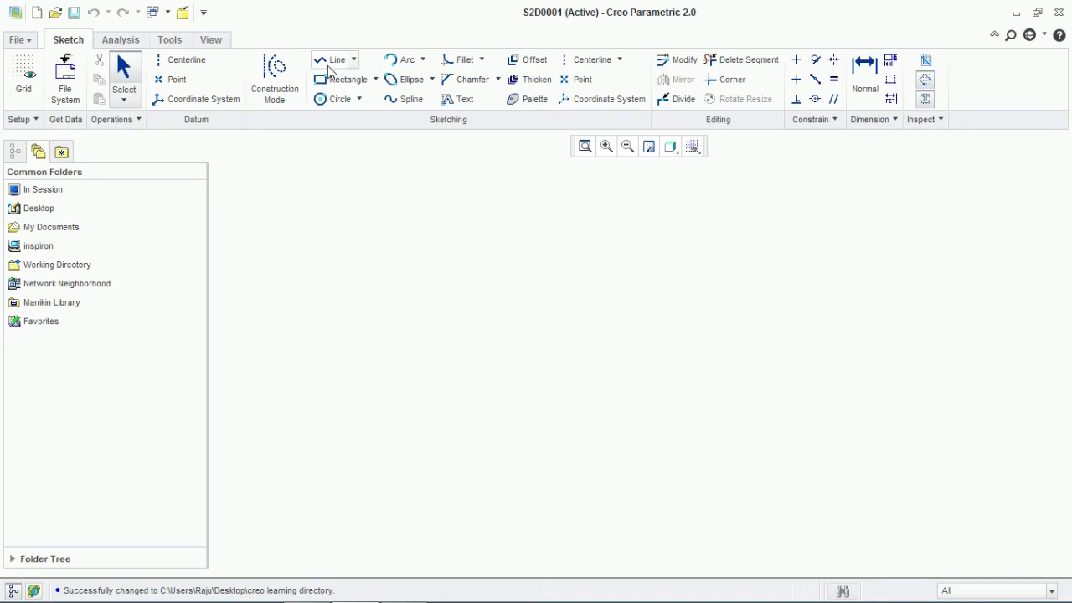
# Draw a single horizontal line about 13.17 long across the canvas.
pyautogui.click(352, 60)
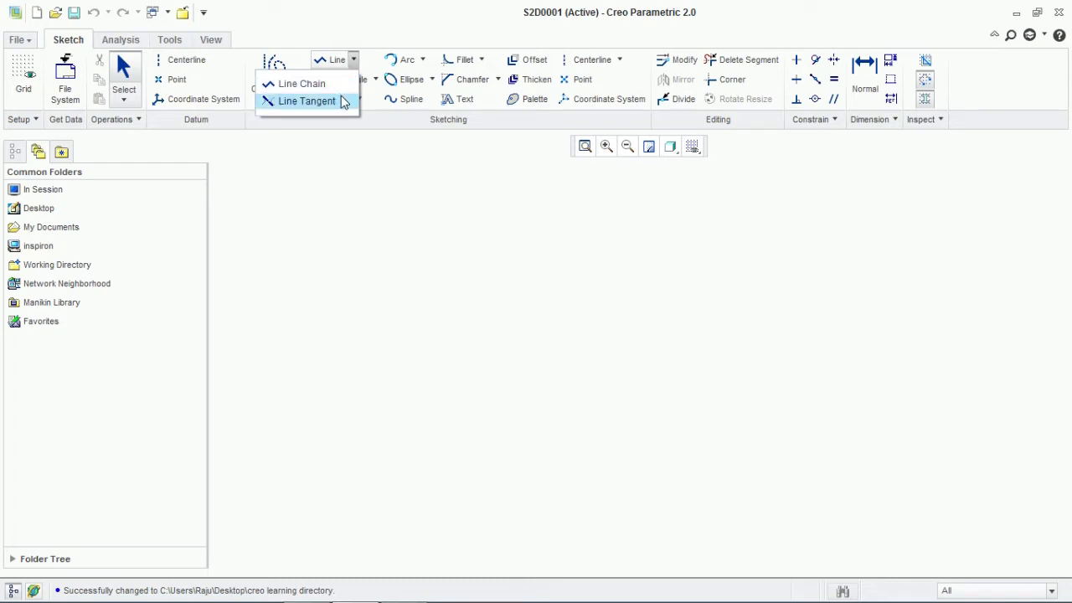
pyautogui.click(361, 40)
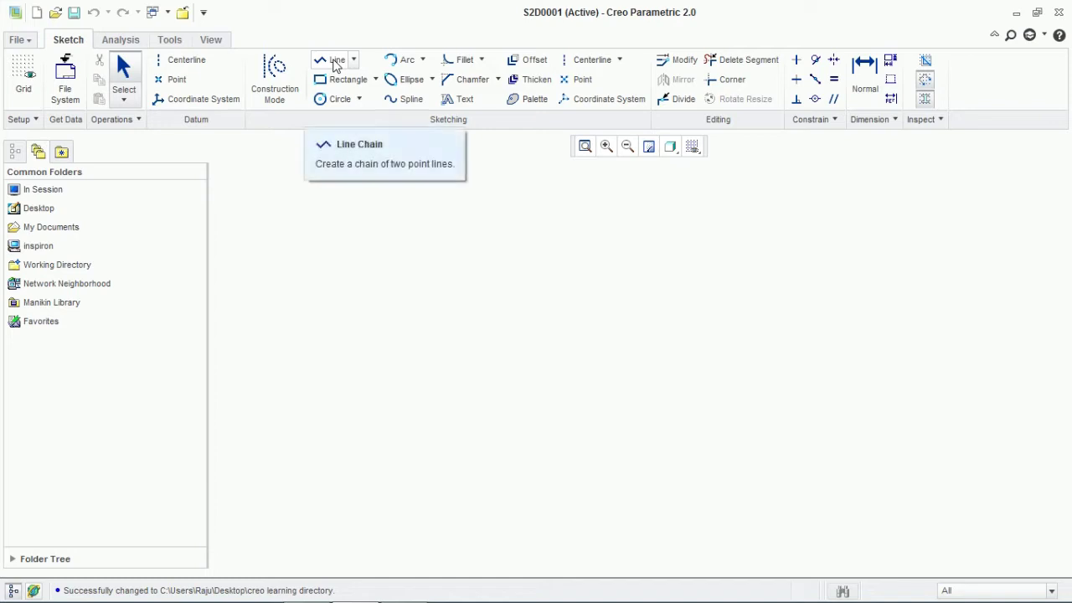
pyautogui.click(334, 63)
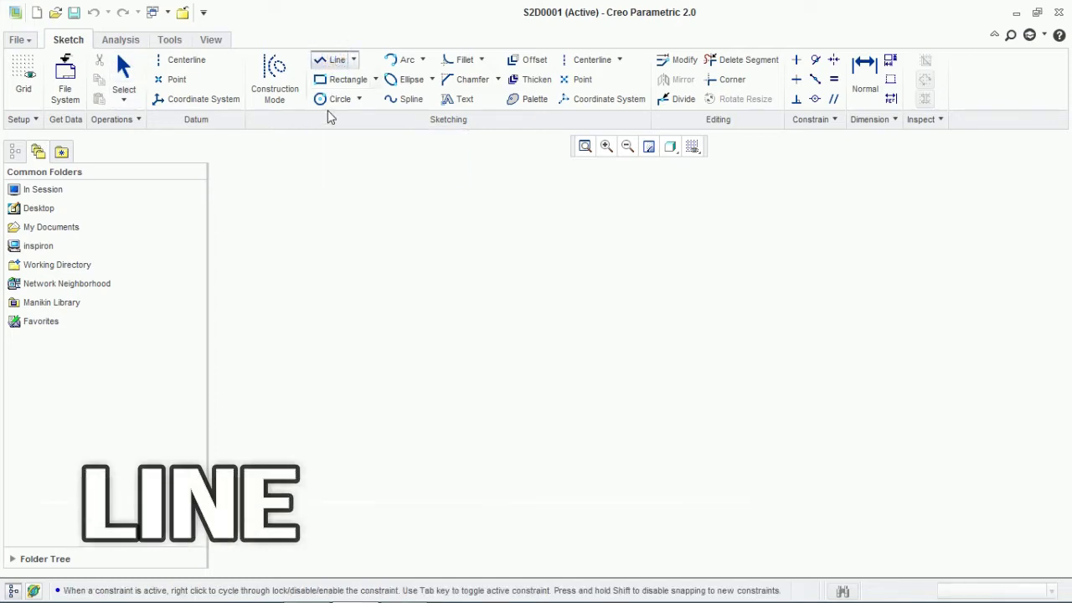
pyautogui.click(344, 272)
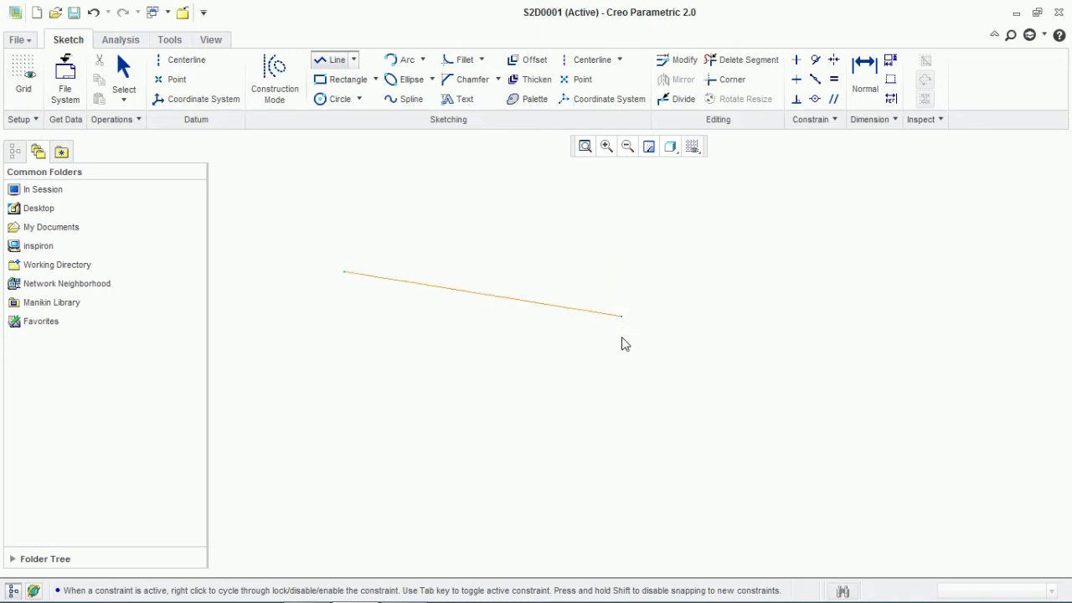
pyautogui.click(598, 272)
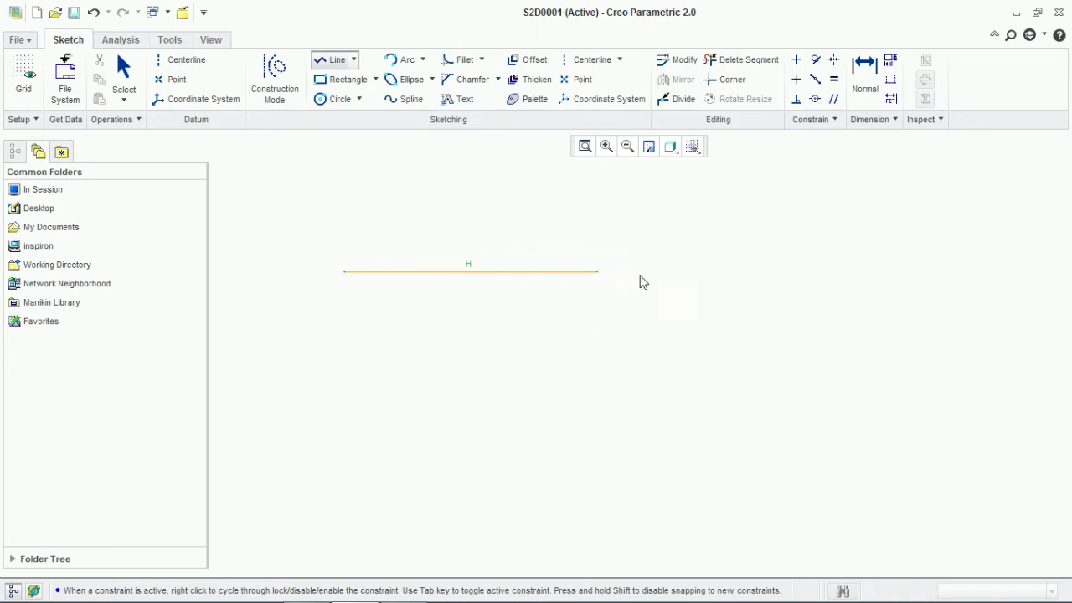
pyautogui.click(694, 271)
pyautogui.middleClick(702, 327)
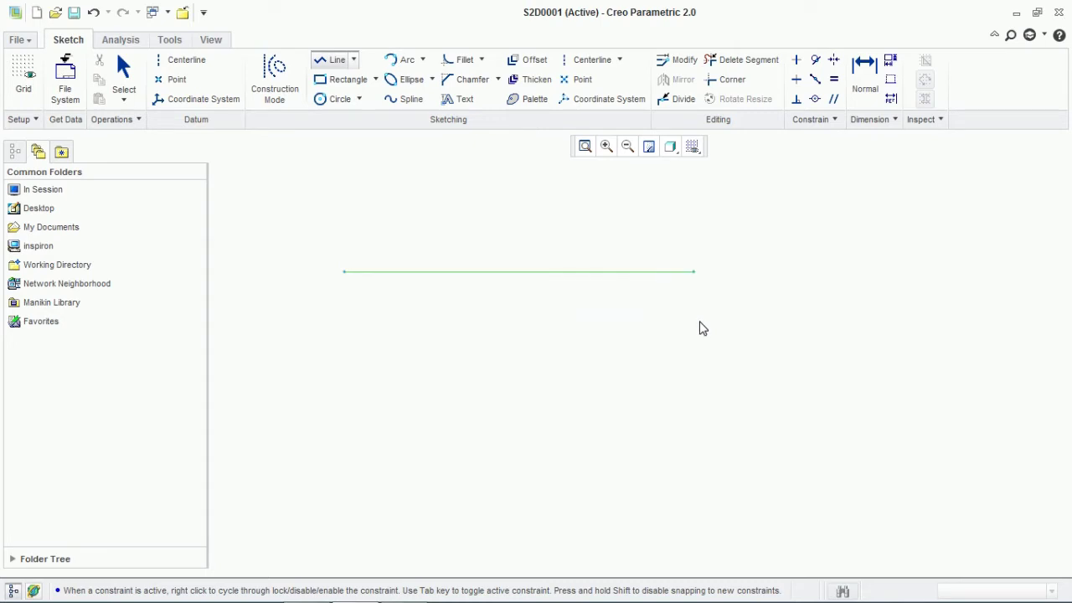
pyautogui.middleClick(577, 310)
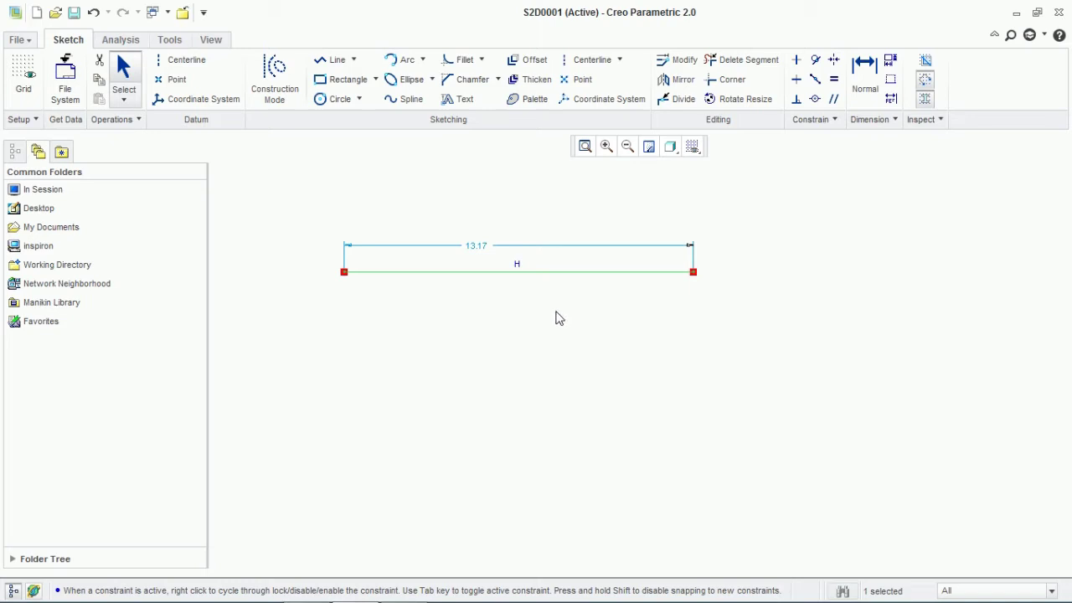
# Draw a shorter horizontal line, a slanted line and a near-vertical line.
pyautogui.click(335, 60)
pyautogui.click(359, 375)
pyautogui.click(560, 377)
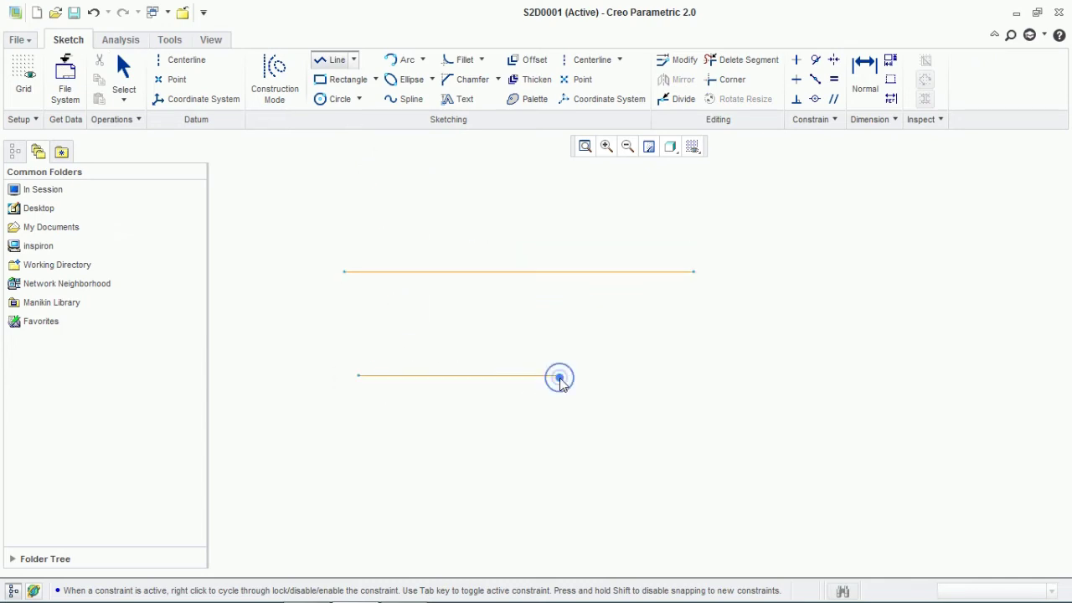
pyautogui.middleClick(573, 386)
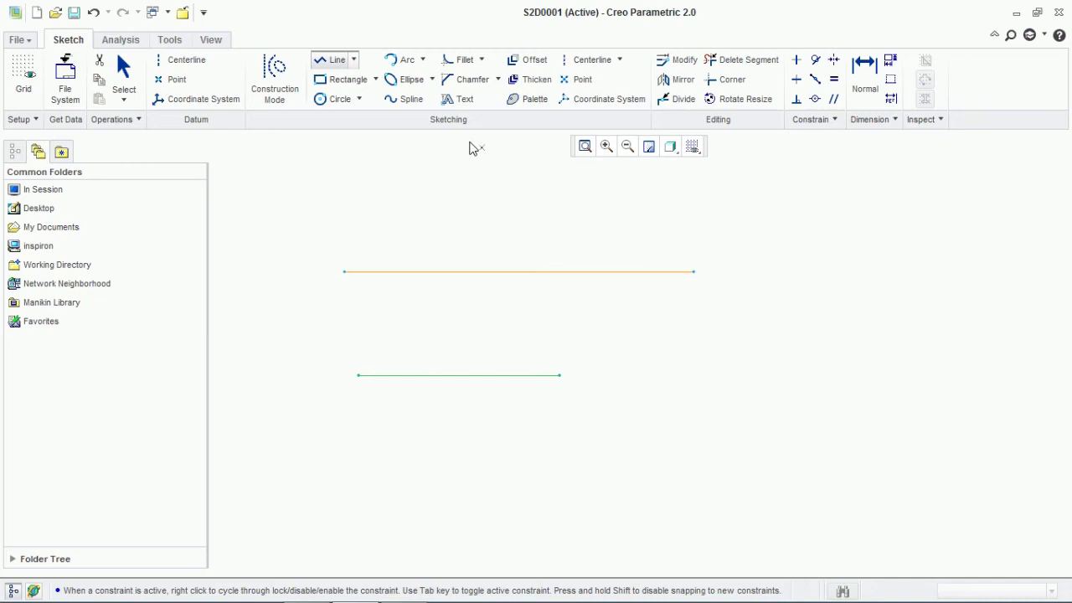
pyautogui.click(654, 387)
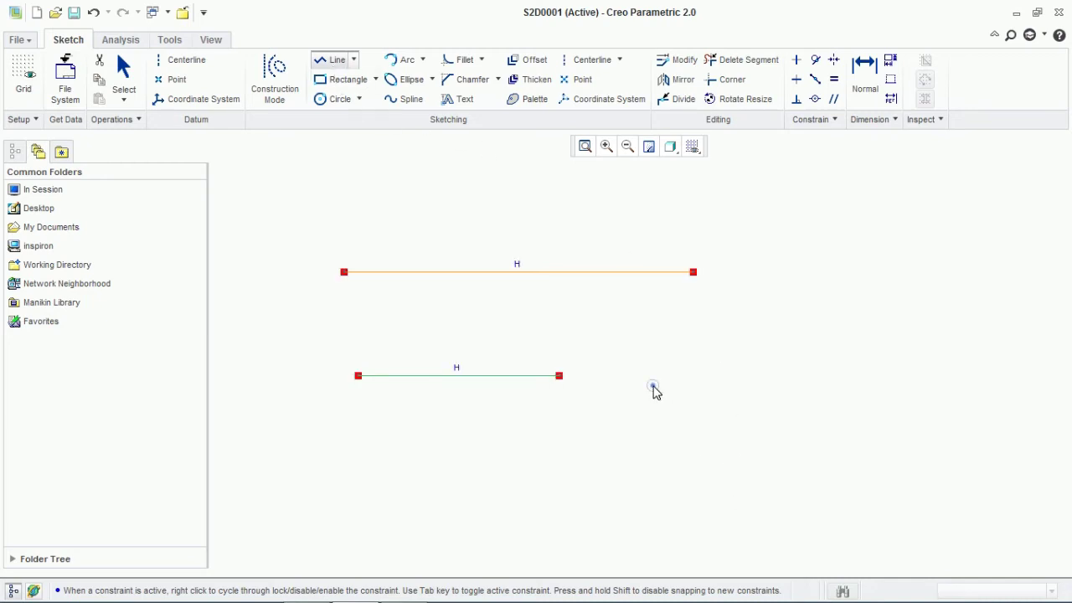
pyautogui.click(821, 375)
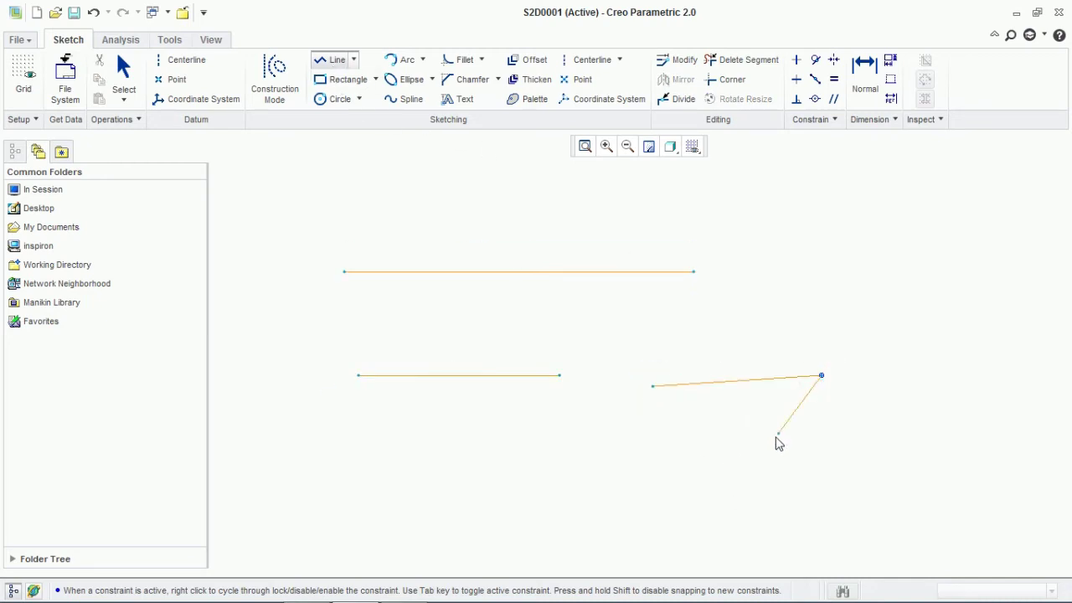
pyautogui.middleClick(849, 416)
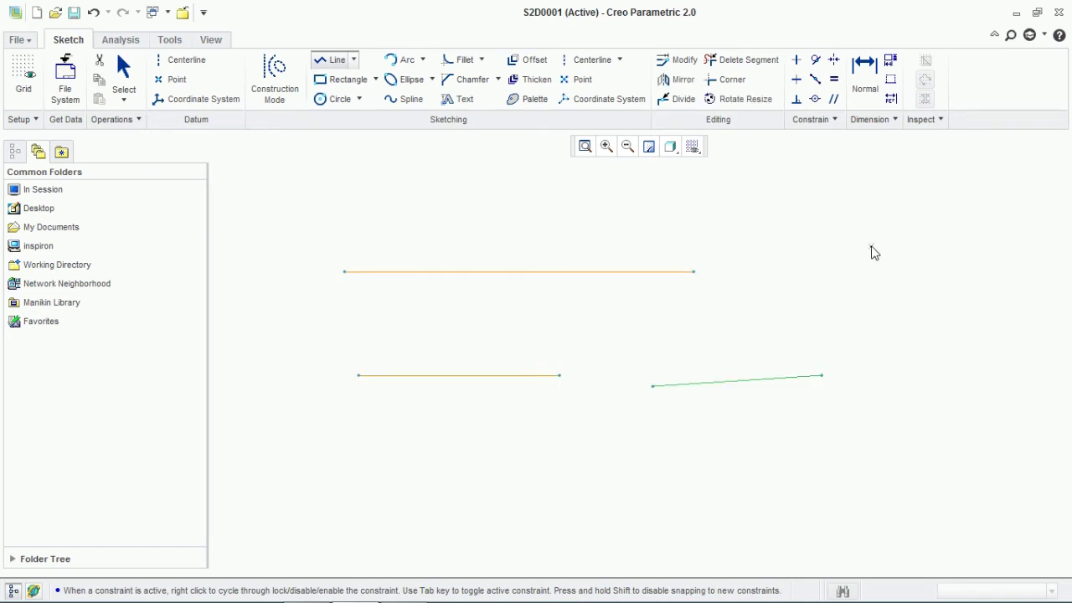
pyautogui.click(871, 247)
pyautogui.click(883, 351)
pyautogui.middleClick(862, 368)
# Draw a stepped chain below: horizontal, vertical rise, diagonal down, short horizontal.
pyautogui.click(437, 459)
pyautogui.click(617, 459)
pyautogui.click(616, 404)
pyautogui.click(685, 458)
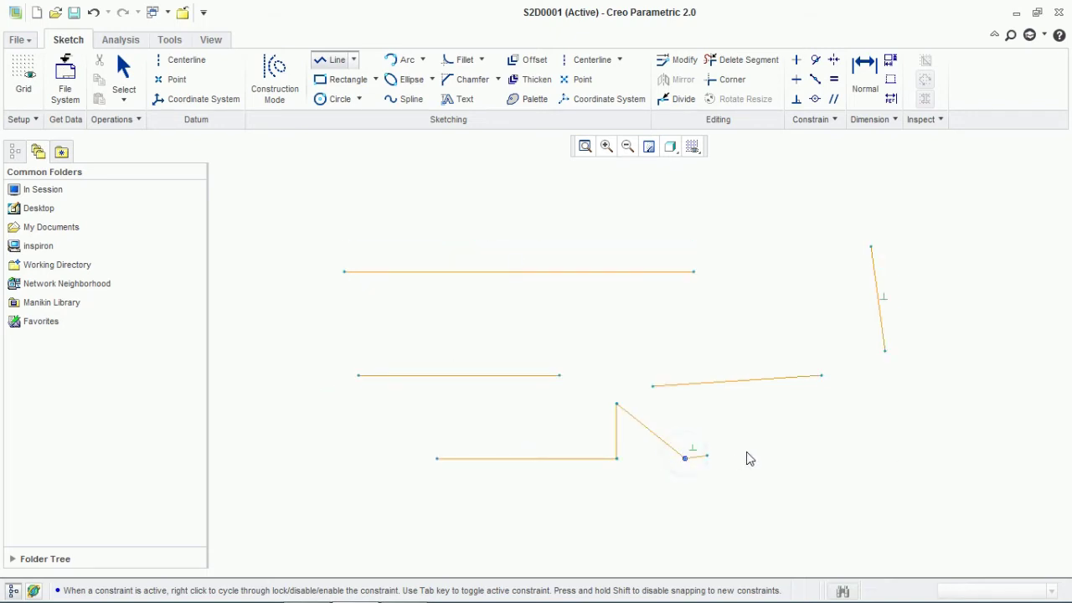
pyautogui.click(786, 452)
pyautogui.middleClick(818, 445)
pyautogui.middleClick(761, 424)
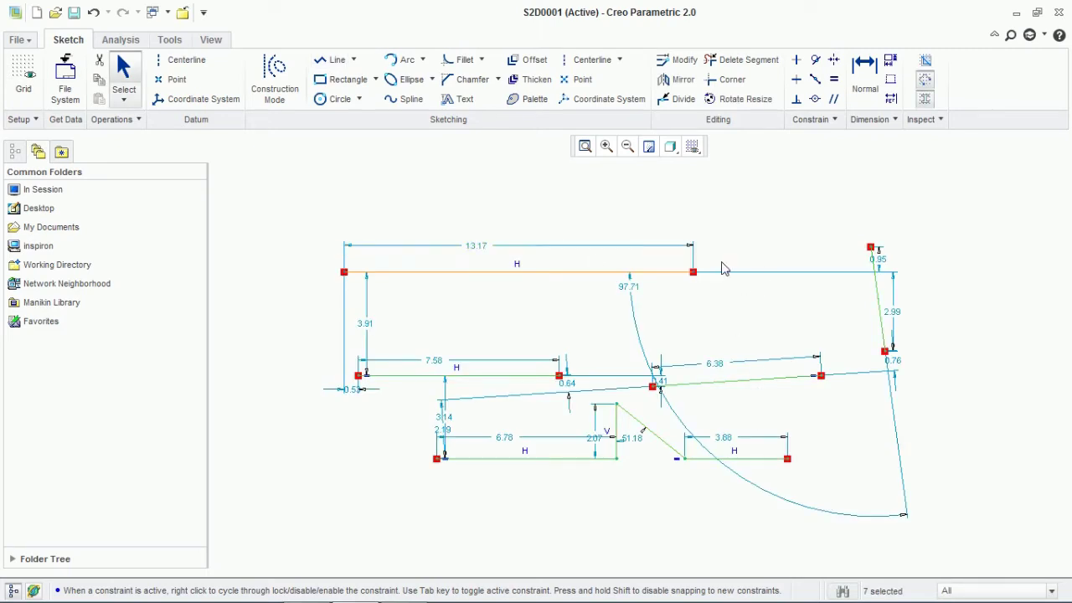
# Change the top line's 13.17 length to 10, then delete all sketch entities.
pyautogui.doubleClick(484, 248)
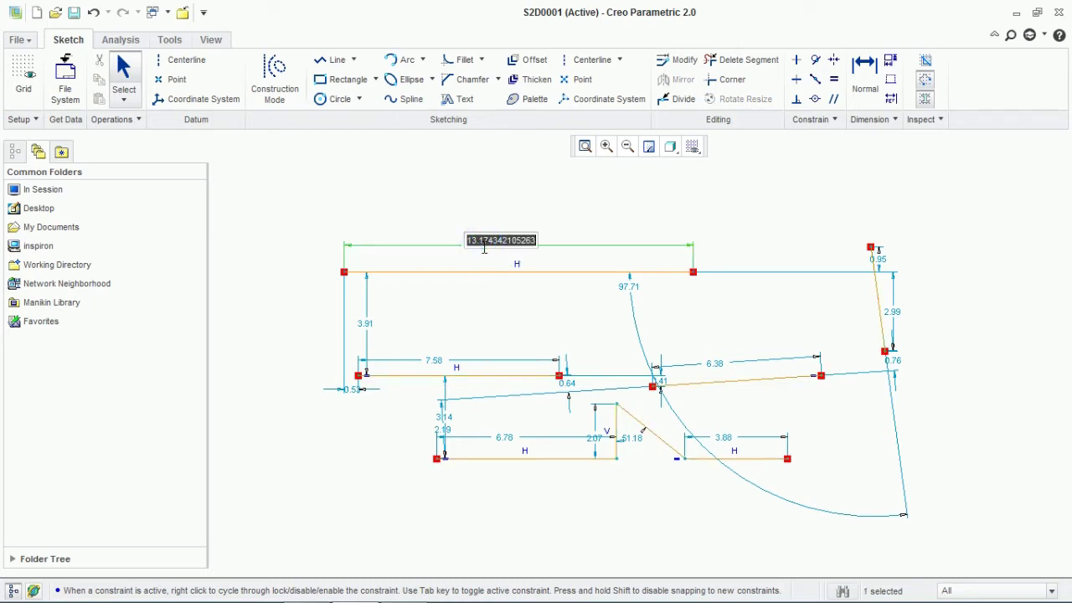
pyautogui.write('10')
pyautogui.press('Return')
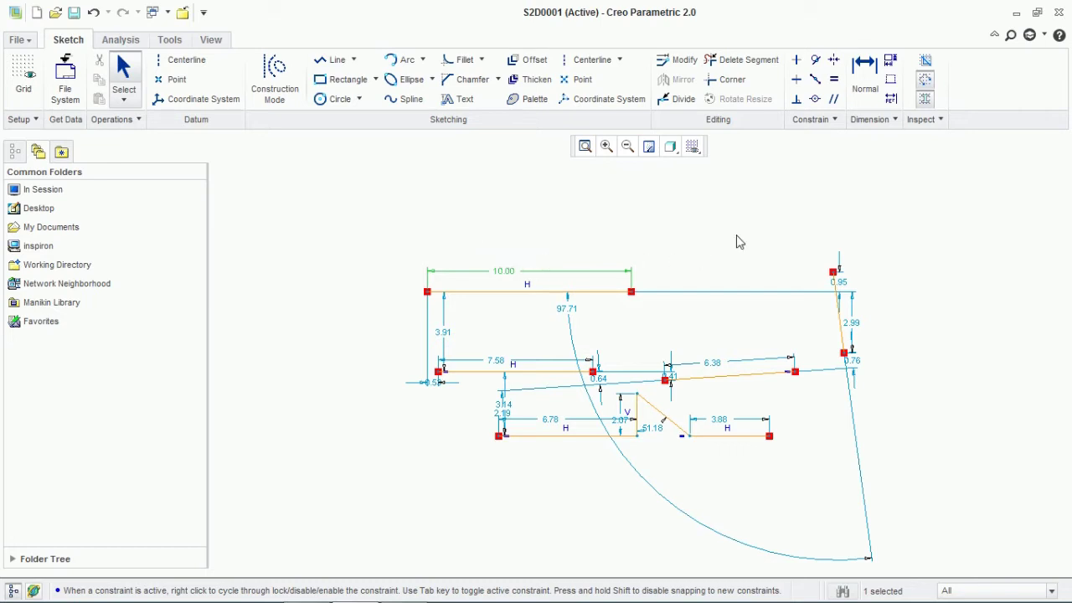
pyautogui.moveTo(885, 209)
pyautogui.mouseDown()
pyautogui.moveTo(645, 478)
pyautogui.moveTo(350, 484)
pyautogui.mouseUp()
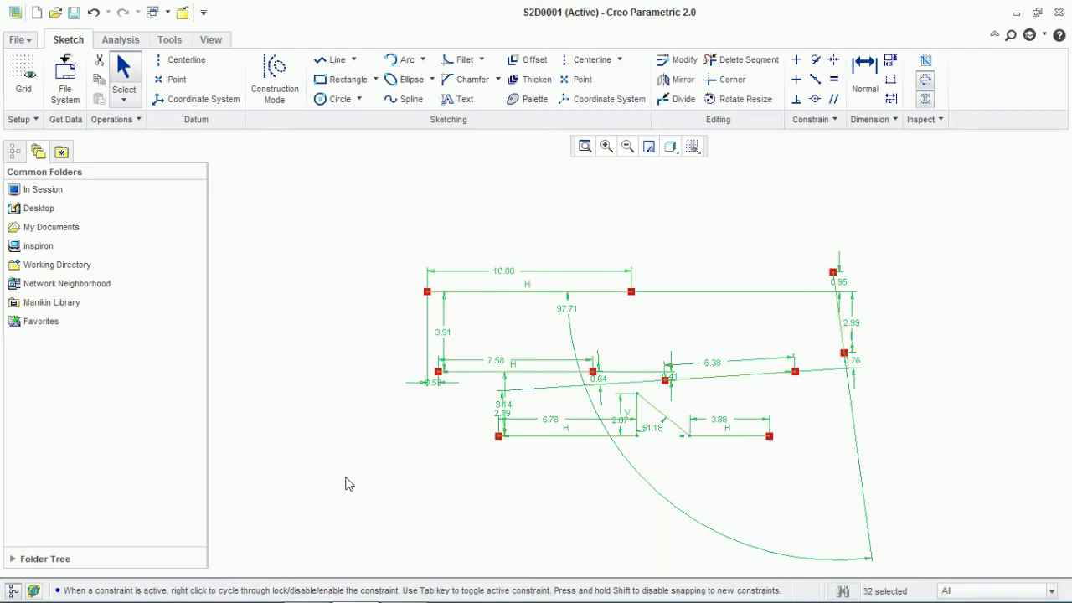
pyautogui.press('Delete')
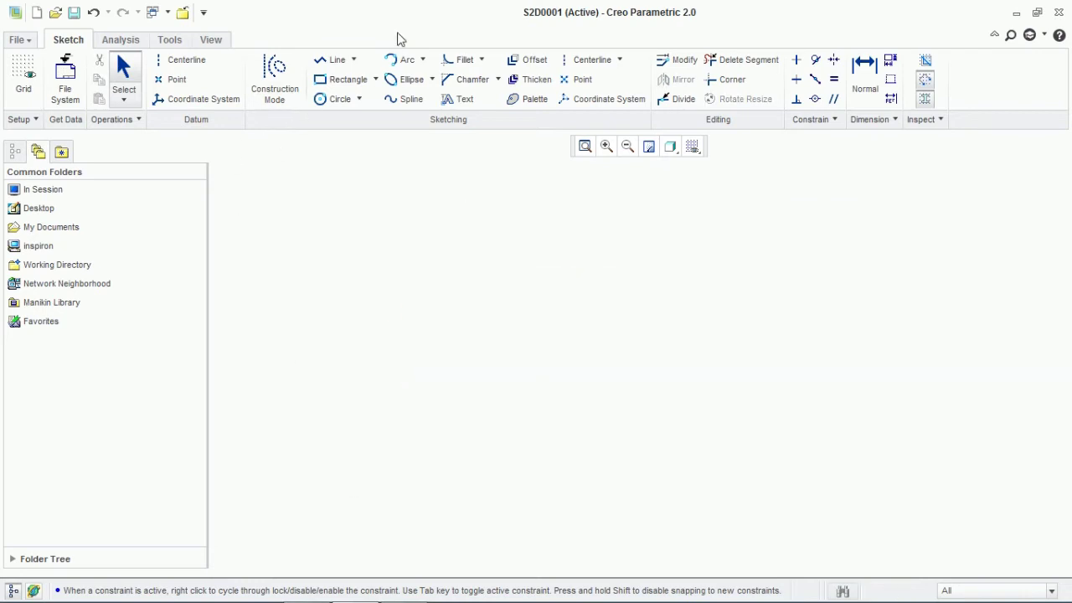
# Draw a corner rectangle by two opposite corners in the middle of the canvas.
pyautogui.click(354, 60)
pyautogui.click(359, 50)
pyautogui.click(376, 79)
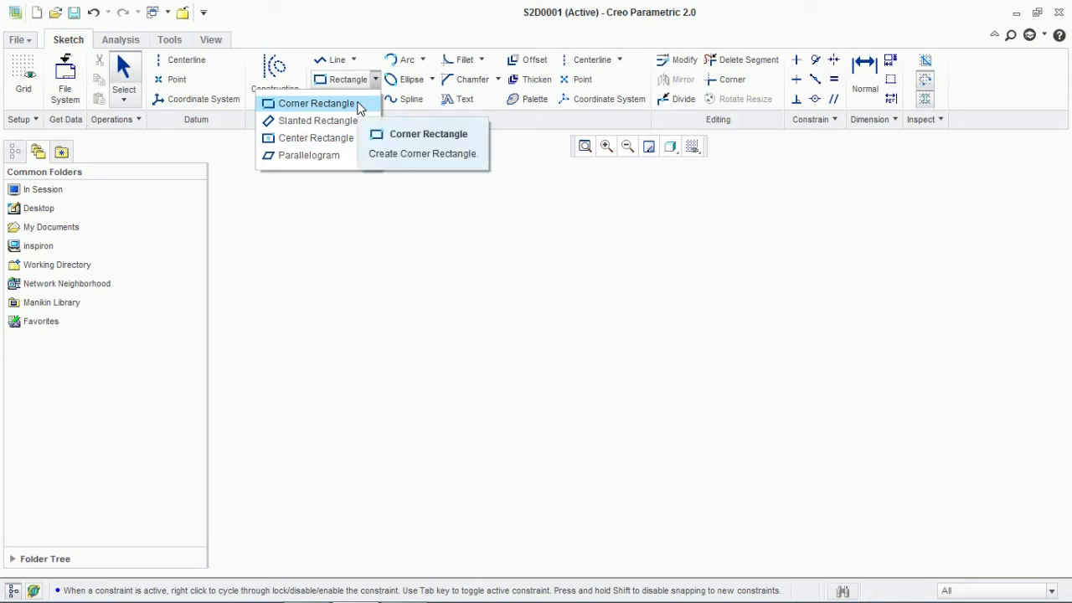
pyautogui.click(357, 104)
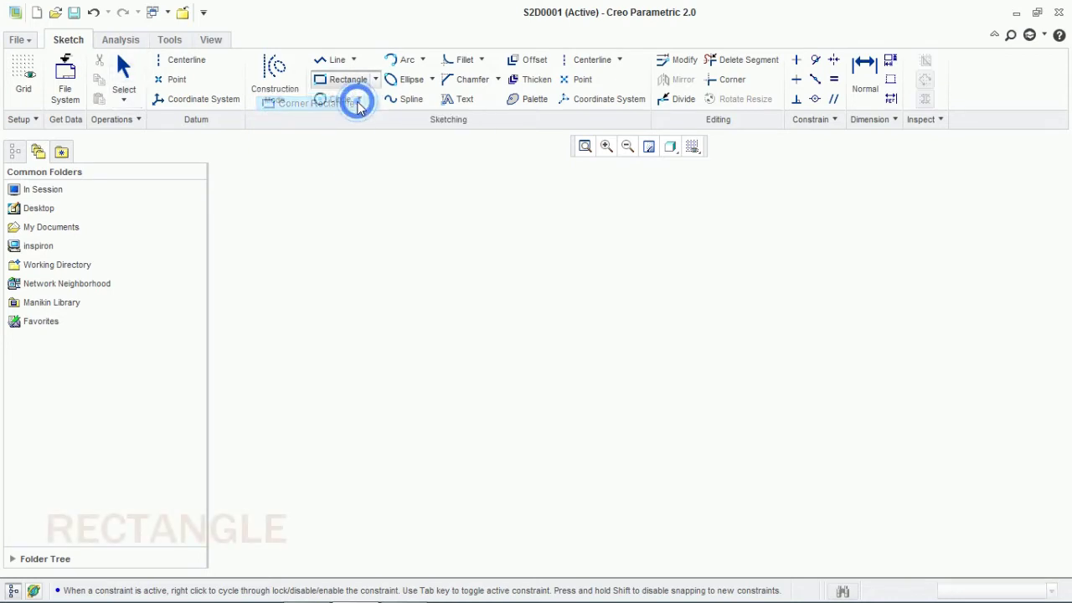
pyautogui.click(302, 405)
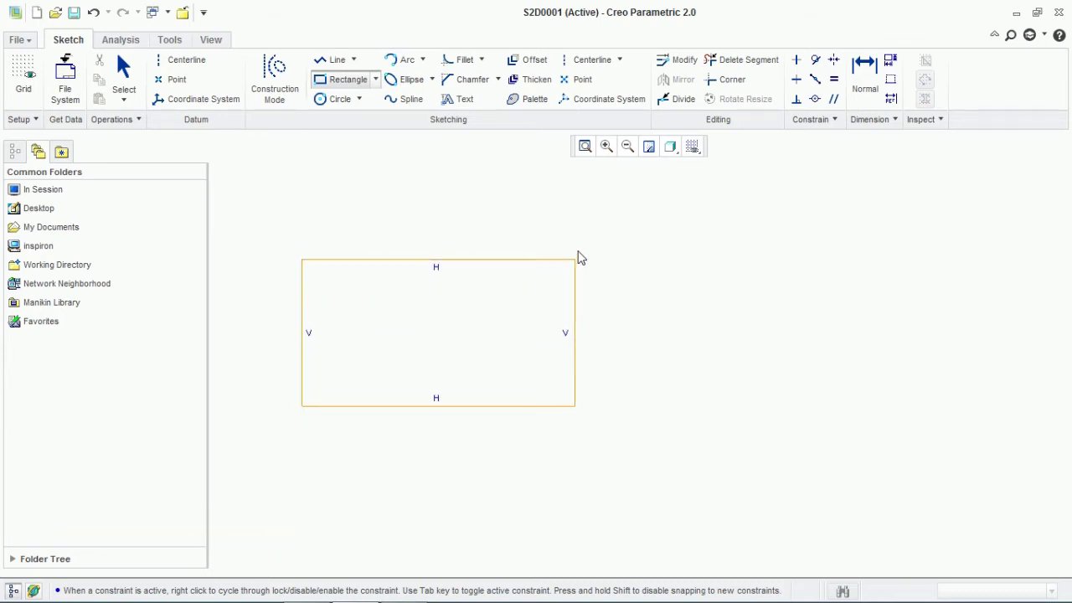
pyautogui.click(642, 247)
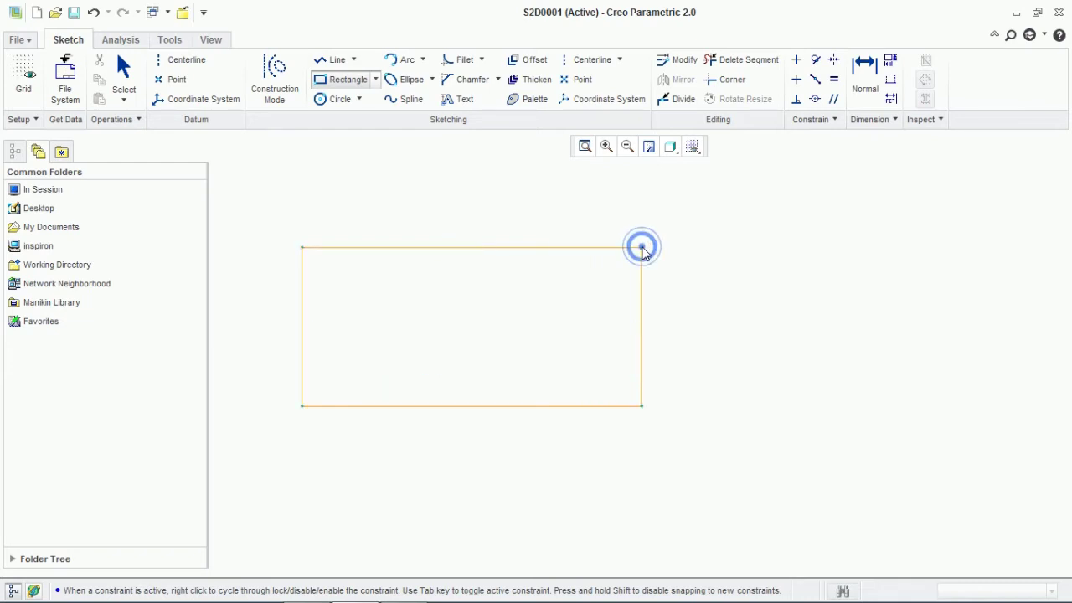
pyautogui.middleClick(708, 248)
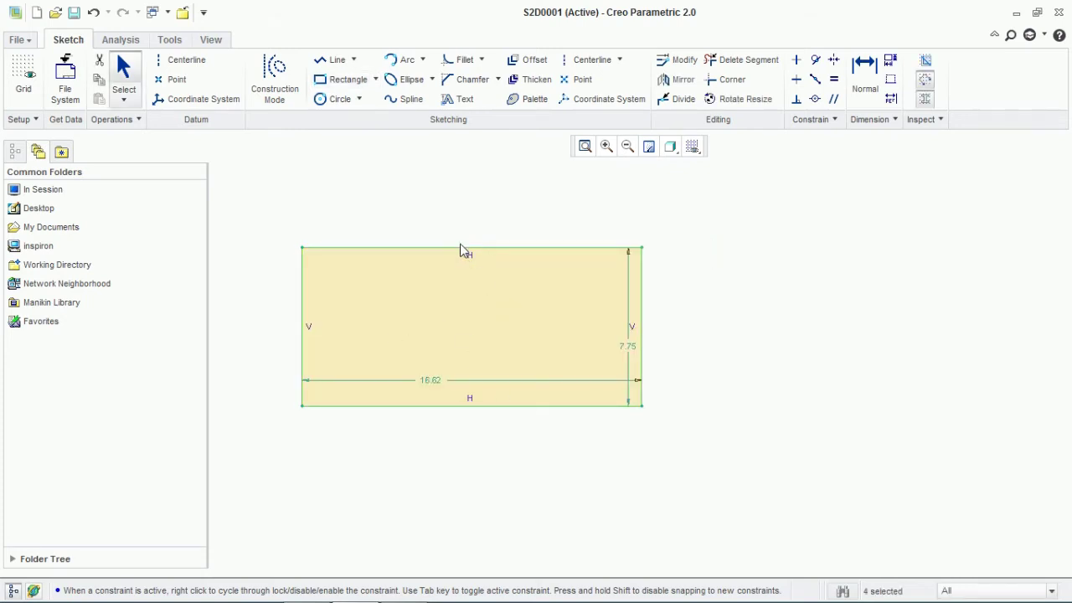
# Set the rectangle's width to 20.00 and its height to 10.00.
pyautogui.doubleClick(431, 382)
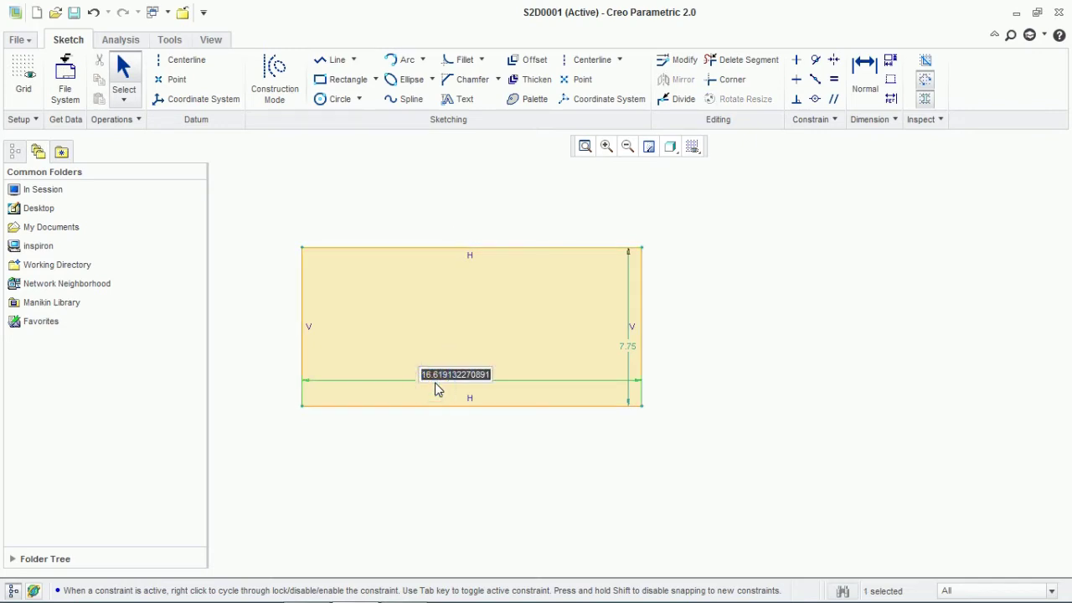
pyautogui.write('10')
pyautogui.press('Return')
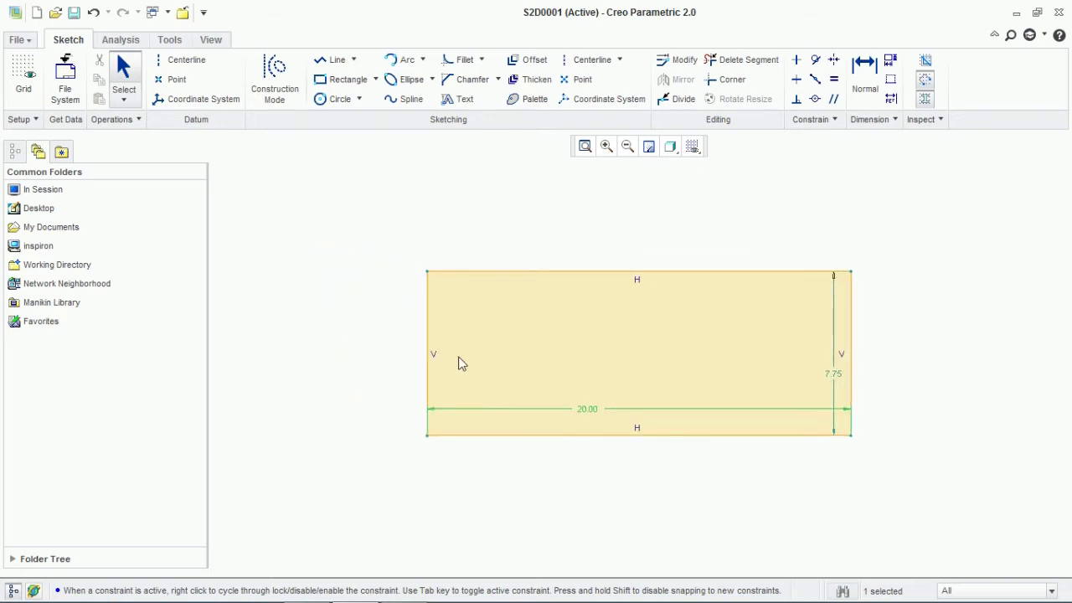
pyautogui.doubleClick(830, 376)
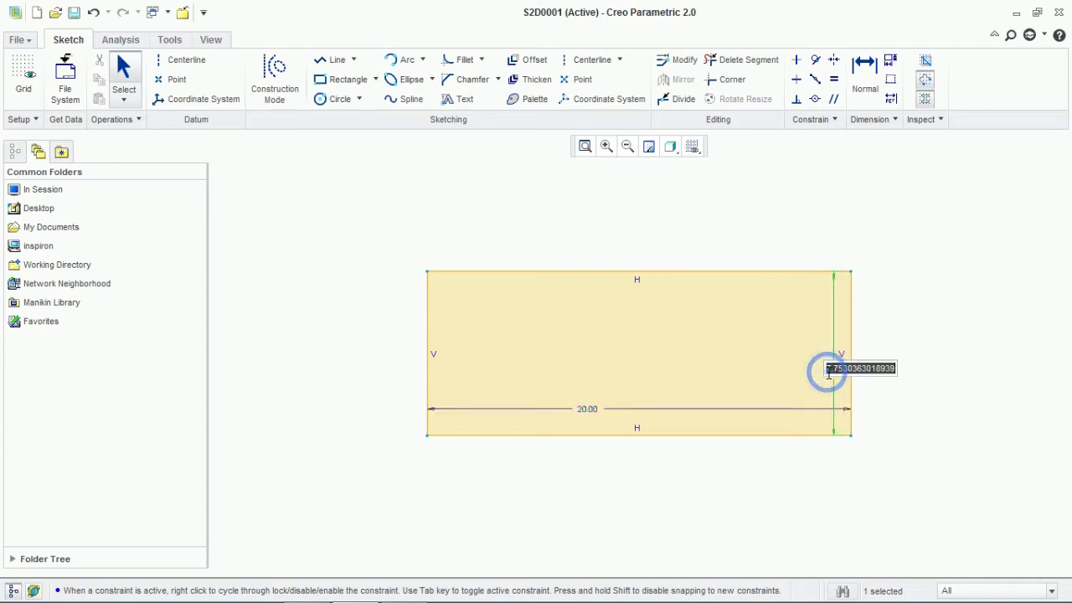
pyautogui.write('10')
pyautogui.press('Return')
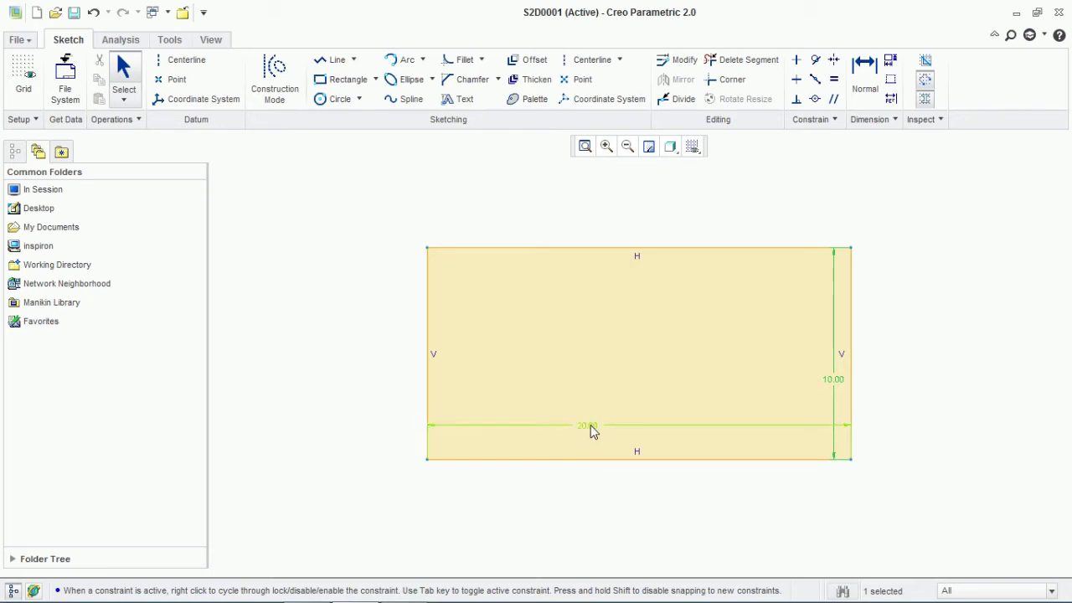
# Move the 20.00 and 10.00 dimensions outside the rectangle, then box-select everything.
pyautogui.moveTo(590, 431); pyautogui.dragTo(591, 523)
pyautogui.click(591, 524)
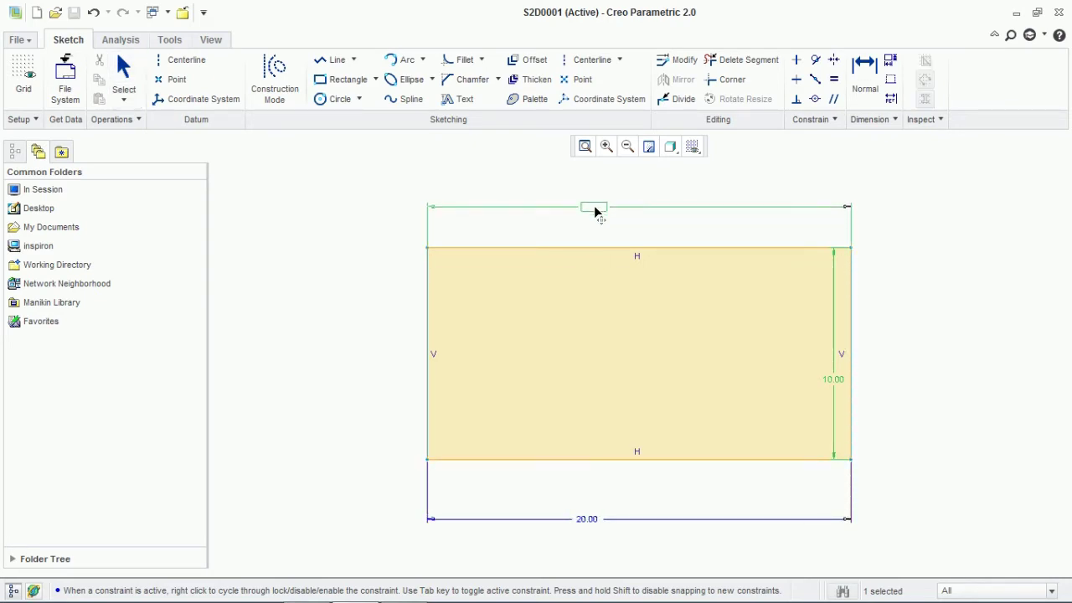
pyautogui.click(598, 210)
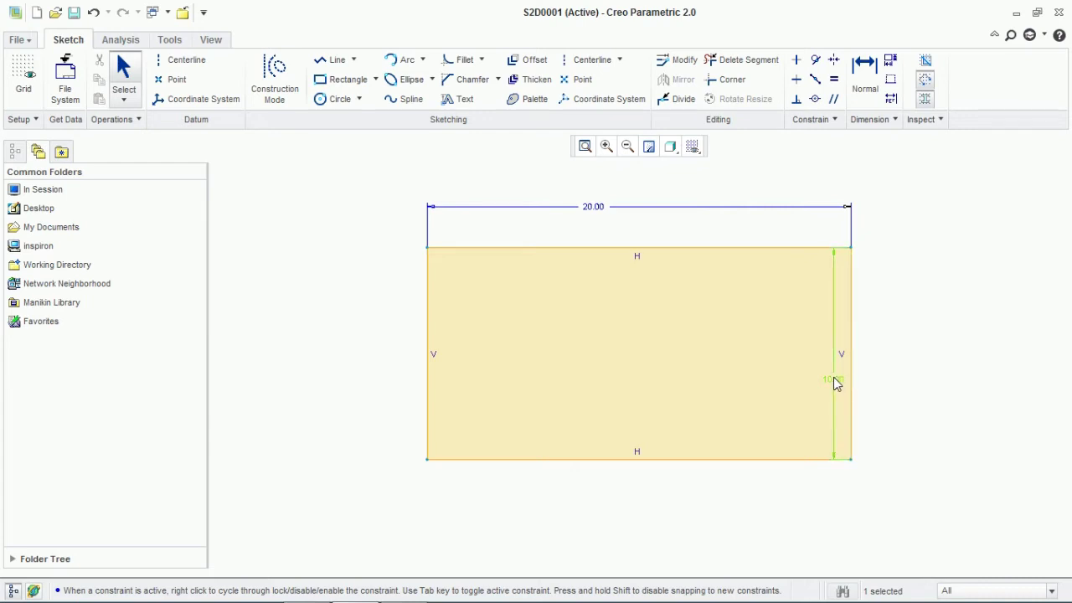
pyautogui.moveTo(833, 381); pyautogui.dragTo(911, 388)
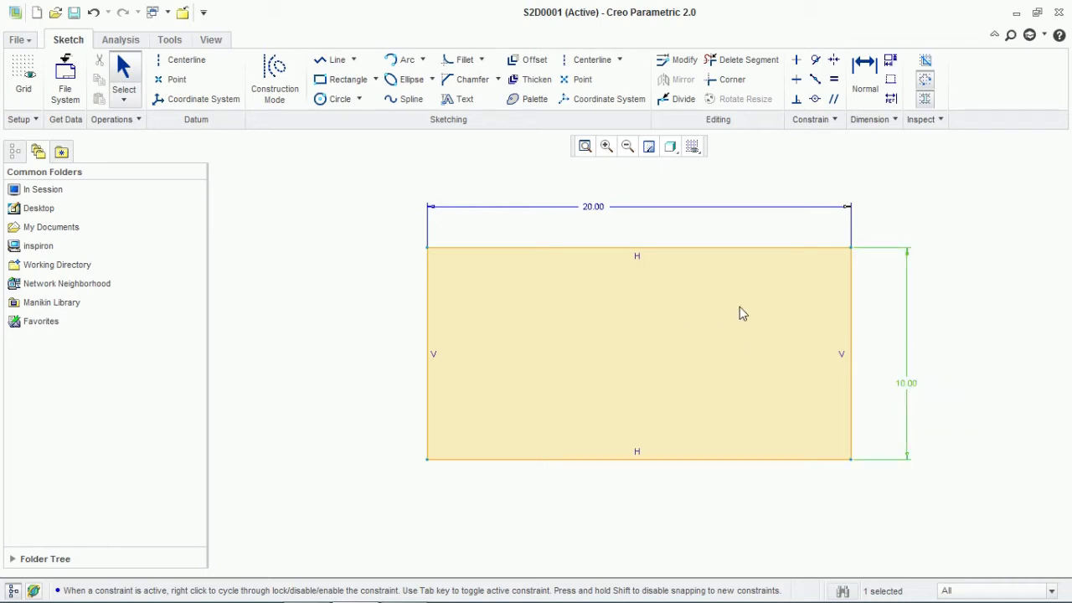
pyautogui.scroll(-3, 739, 307)
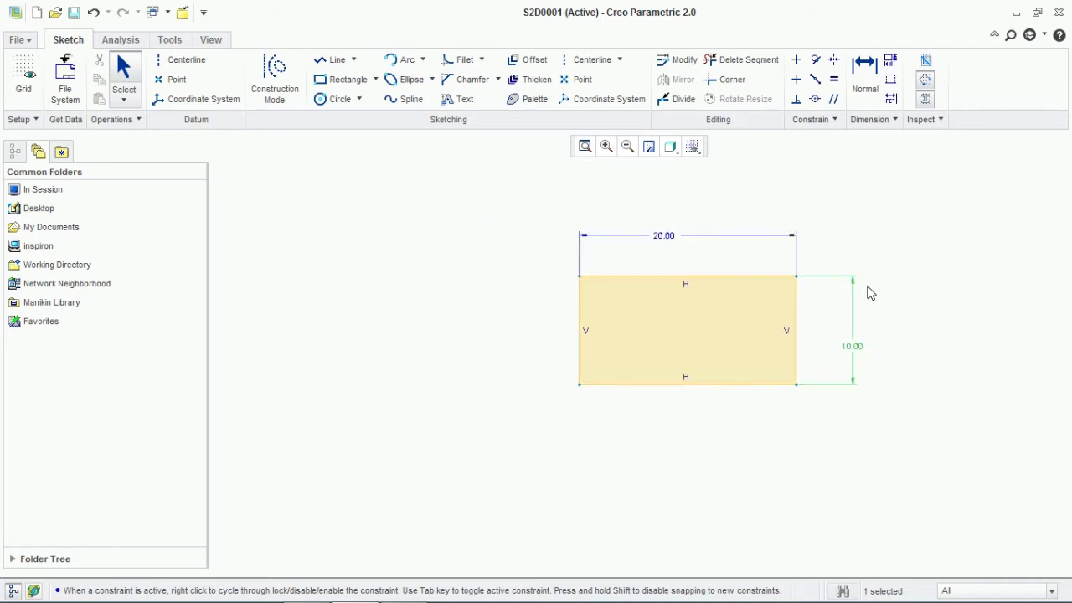
pyautogui.moveTo(886, 239)
pyautogui.mouseDown()
pyautogui.moveTo(847, 430)
pyautogui.moveTo(509, 420)
pyautogui.mouseUp()
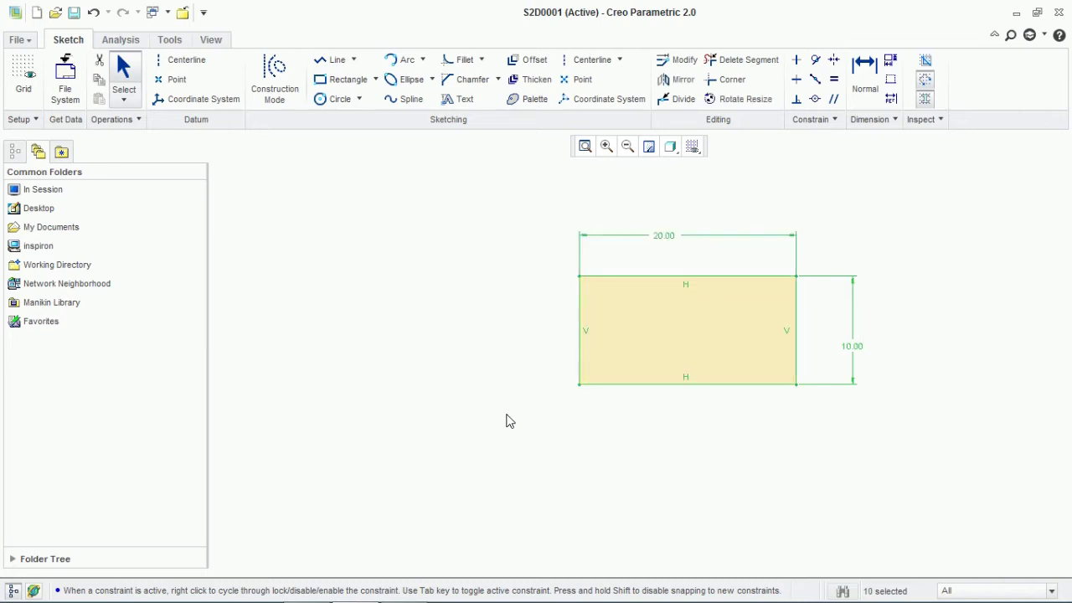
# Delete the old rectangle, draw a slanted rectangle, and move its 11.42 and 15.86 dimensions outward.
pyautogui.press('Delete')
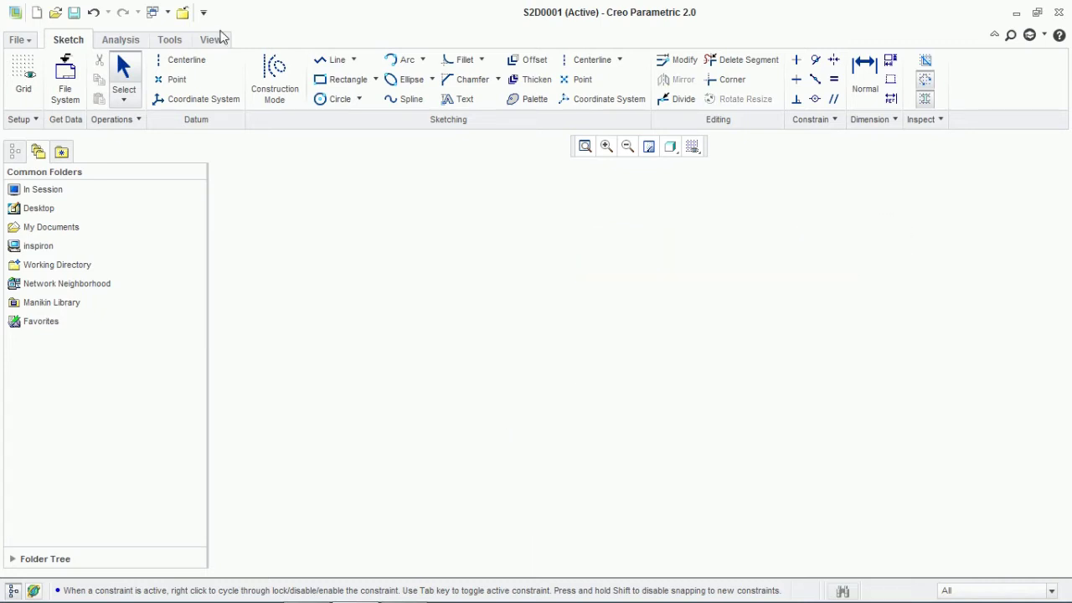
pyautogui.click(370, 79)
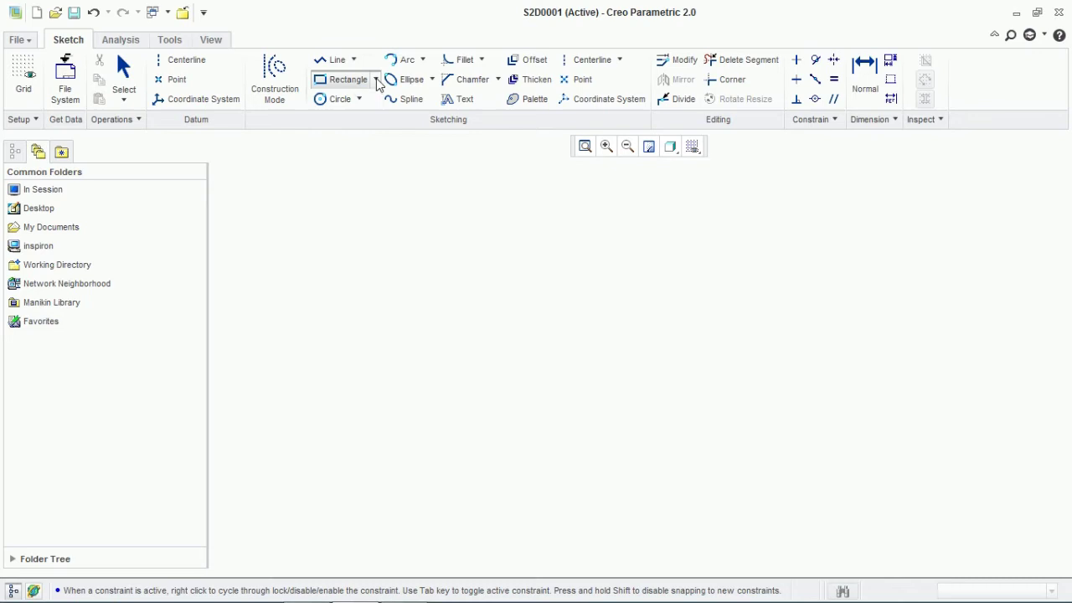
pyautogui.click(376, 79)
pyautogui.click(360, 118)
pyautogui.click(249, 272)
pyautogui.click(312, 378)
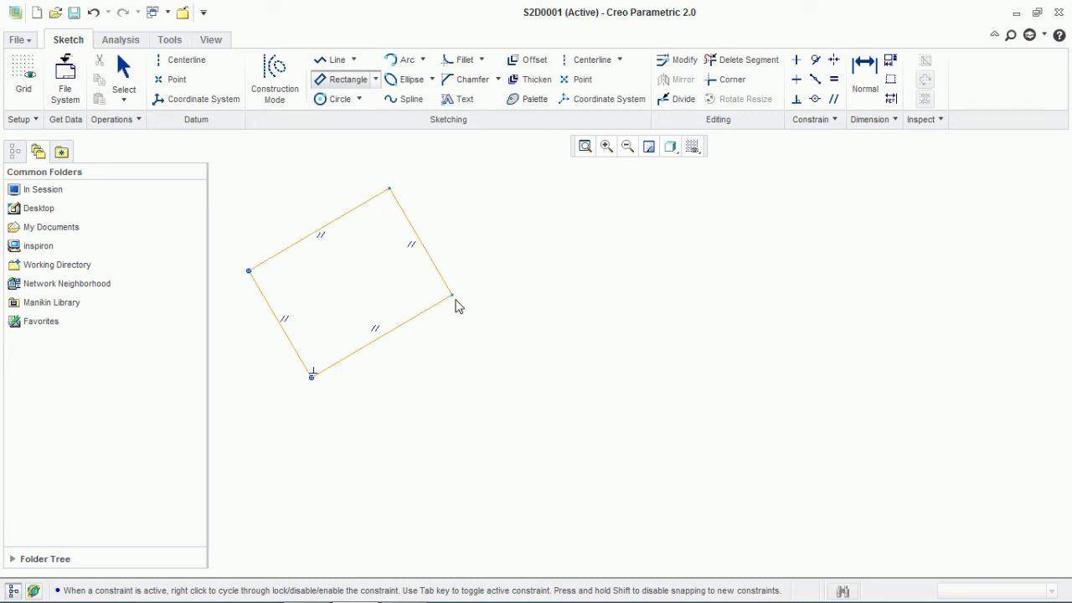
pyautogui.click(460, 292)
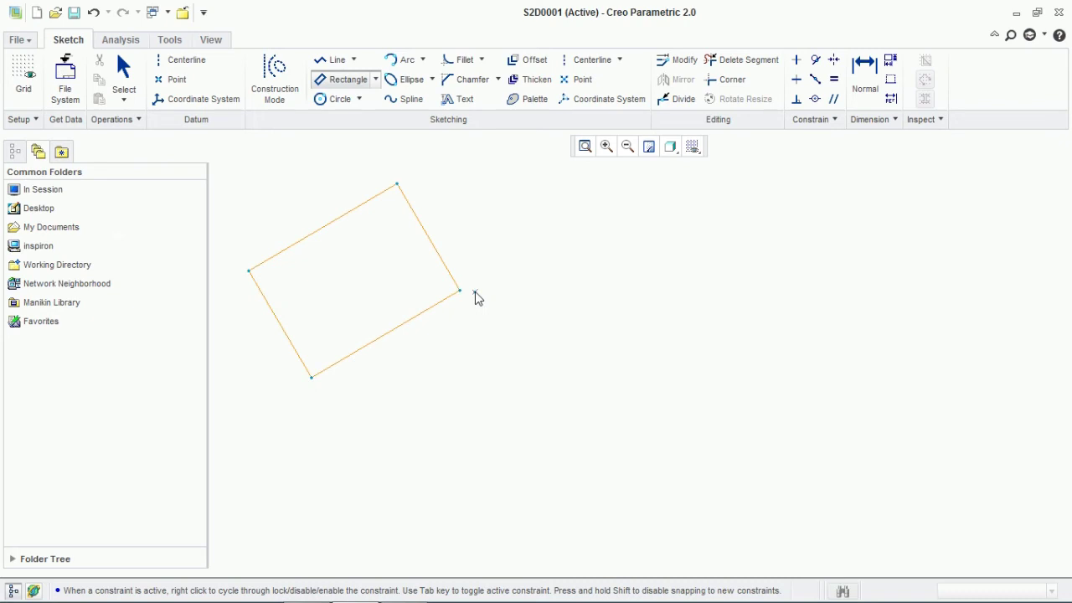
pyautogui.middleClick(475, 291)
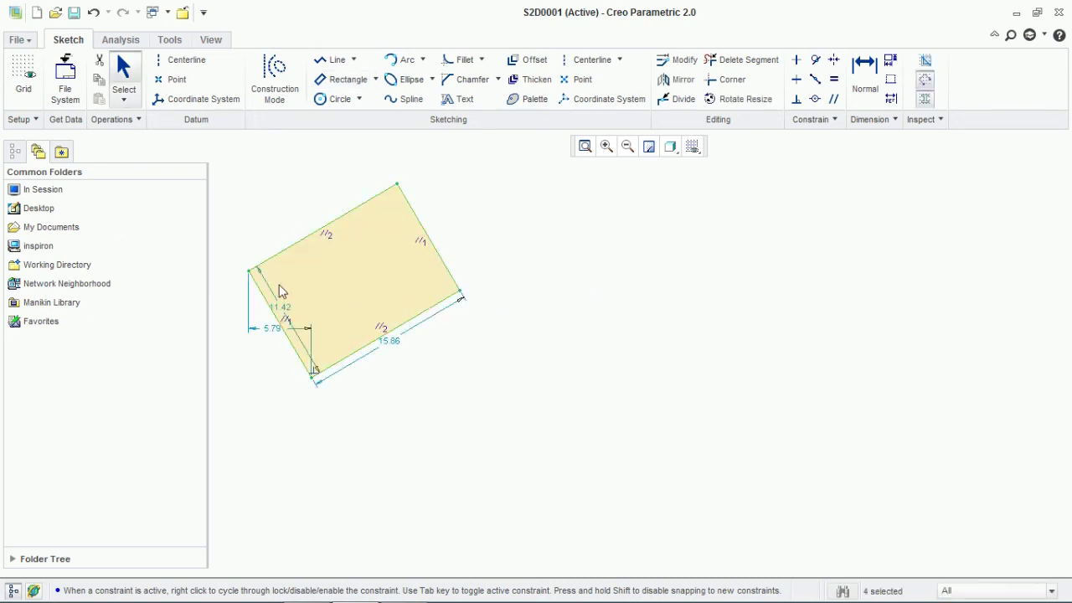
pyautogui.moveTo(285, 306); pyautogui.dragTo(244, 330)
pyautogui.moveTo(393, 347); pyautogui.dragTo(410, 364)
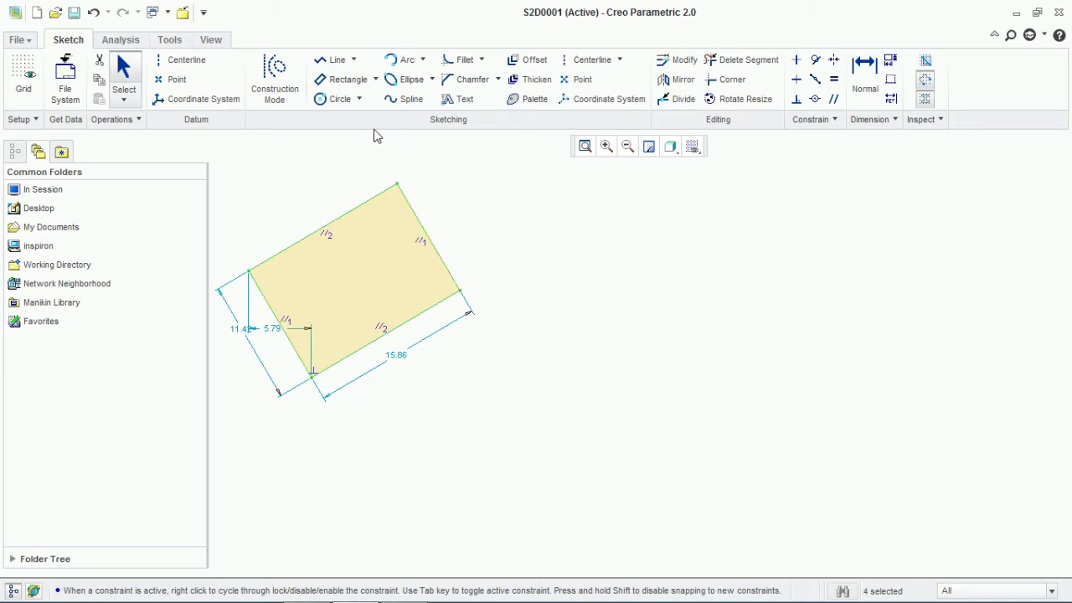
# Draw a center rectangle to the right of the slanted rectangle.
pyautogui.click(376, 80)
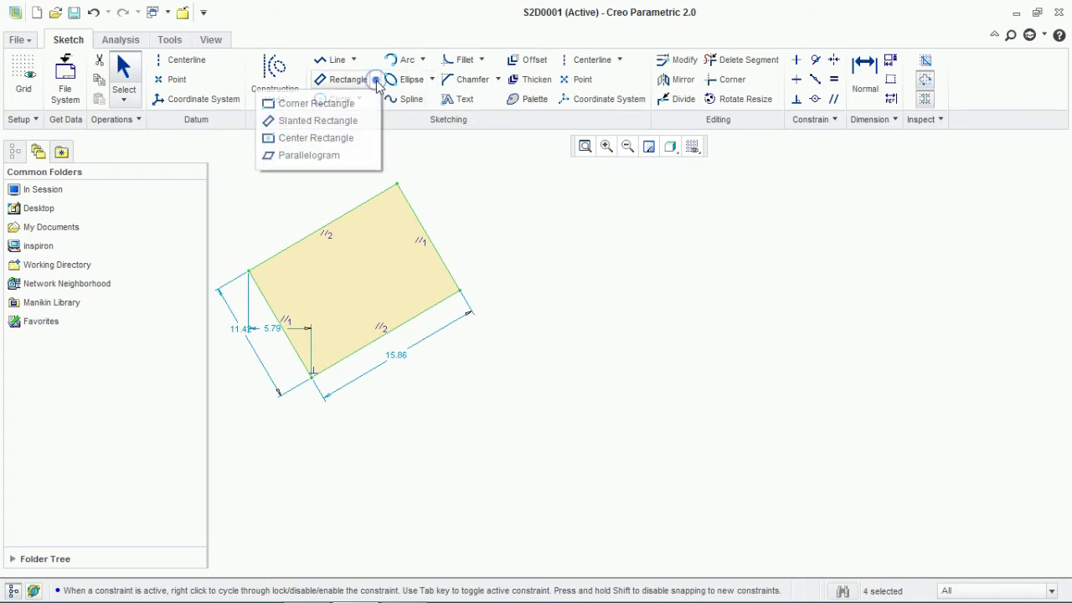
pyautogui.click(357, 138)
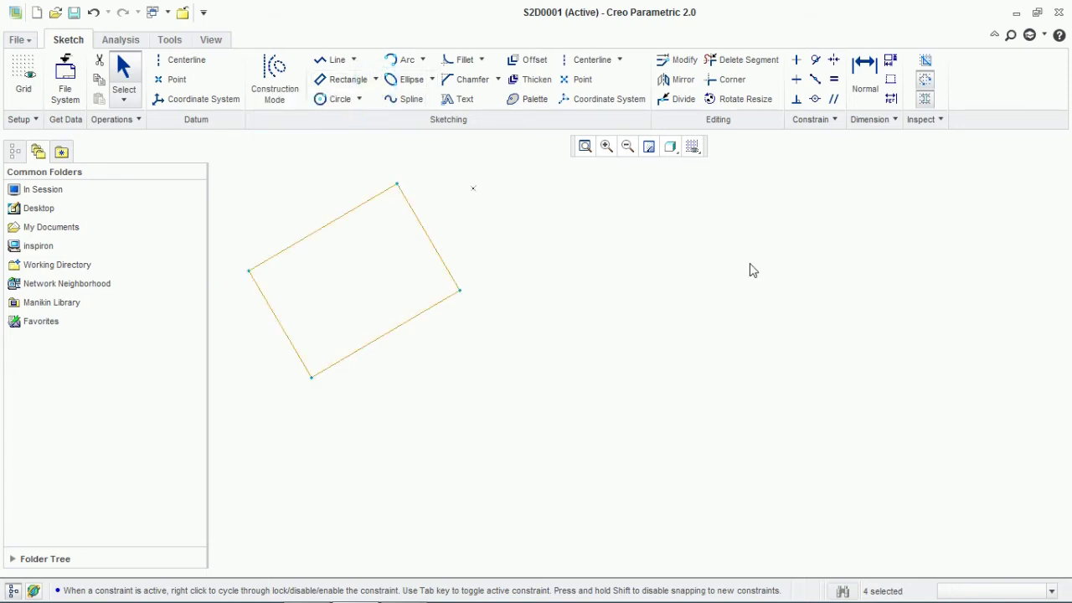
pyautogui.click(768, 287)
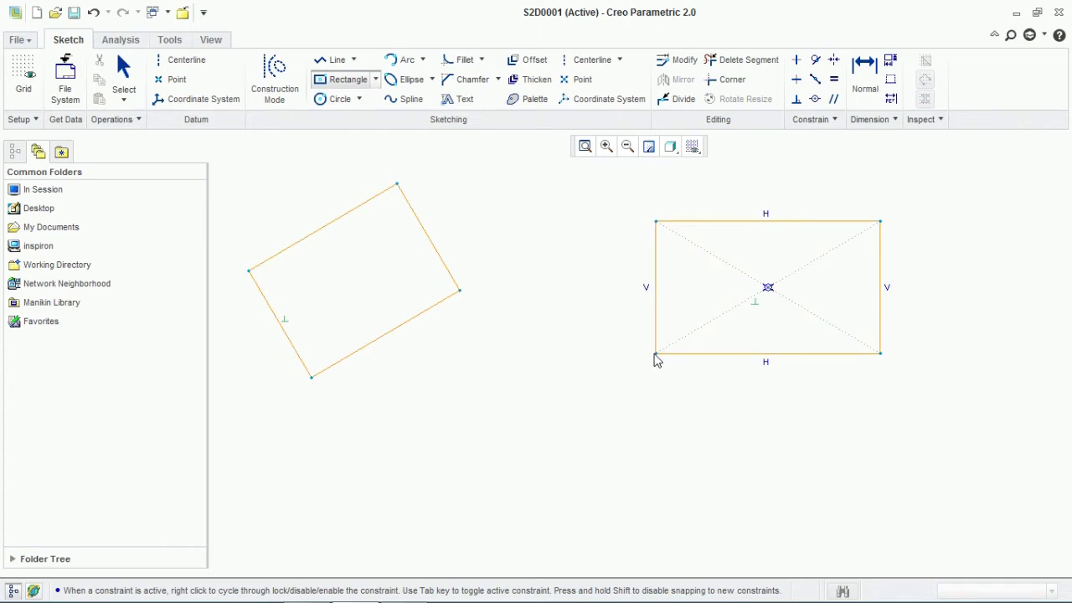
pyautogui.click(547, 365)
pyautogui.middleClick(609, 393)
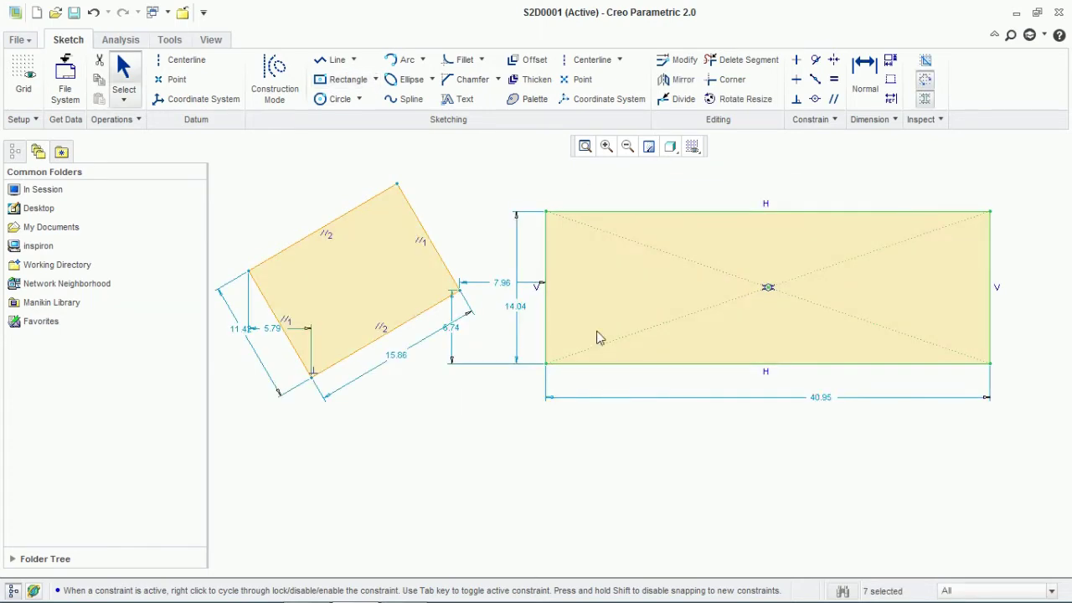
# Set the center rectangle's height to 10.00 and width to 20.00.
pyautogui.doubleClick(525, 307)
pyautogui.write('10')
pyautogui.press('Return')
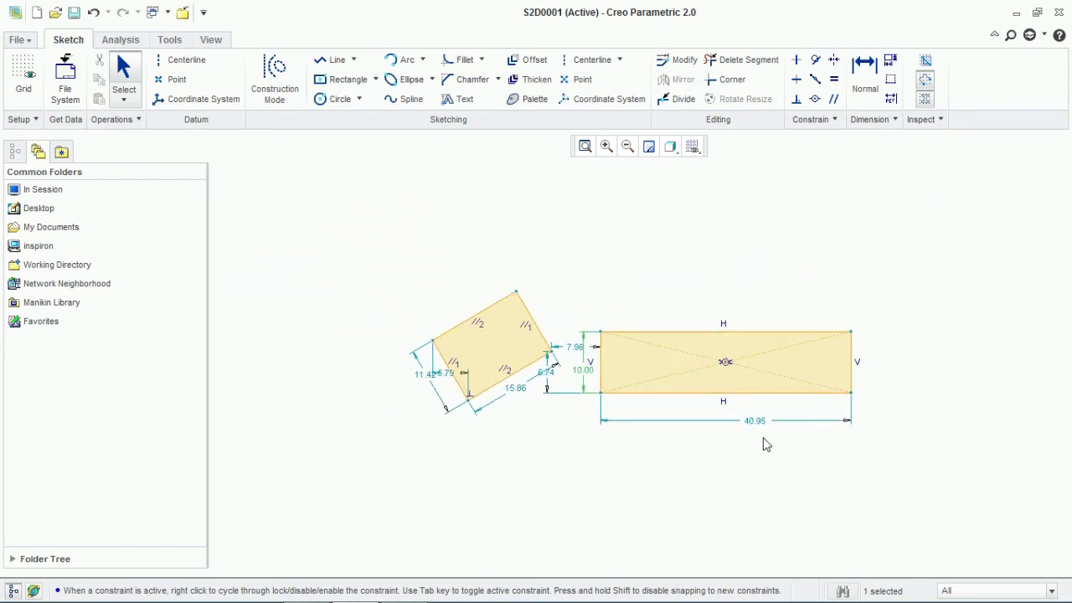
pyautogui.doubleClick(763, 418)
pyautogui.write('20')
pyautogui.press('Return')
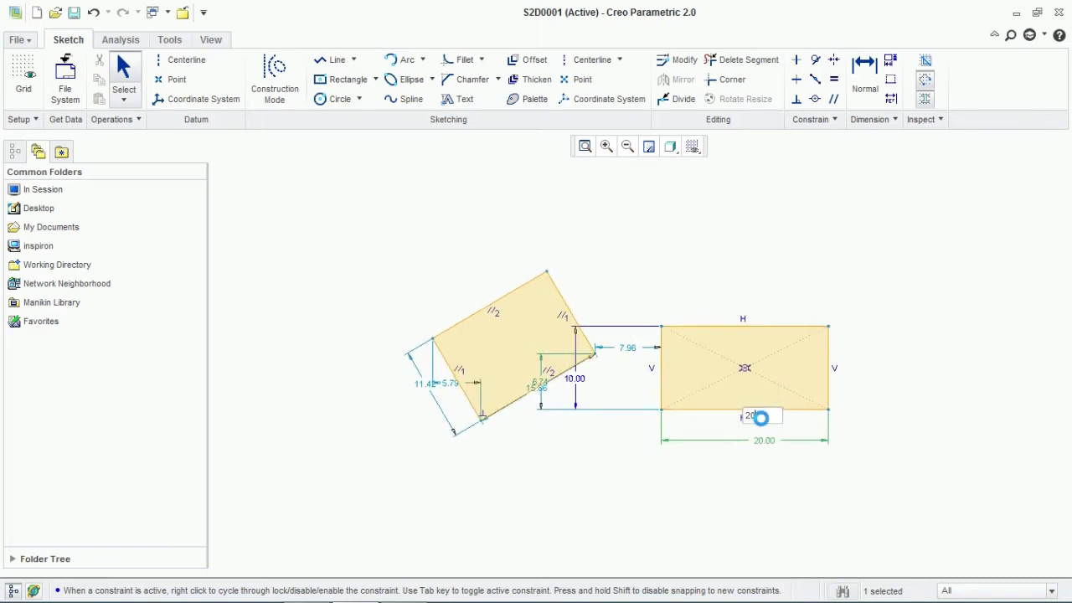
pyautogui.scroll(3, 787, 414)
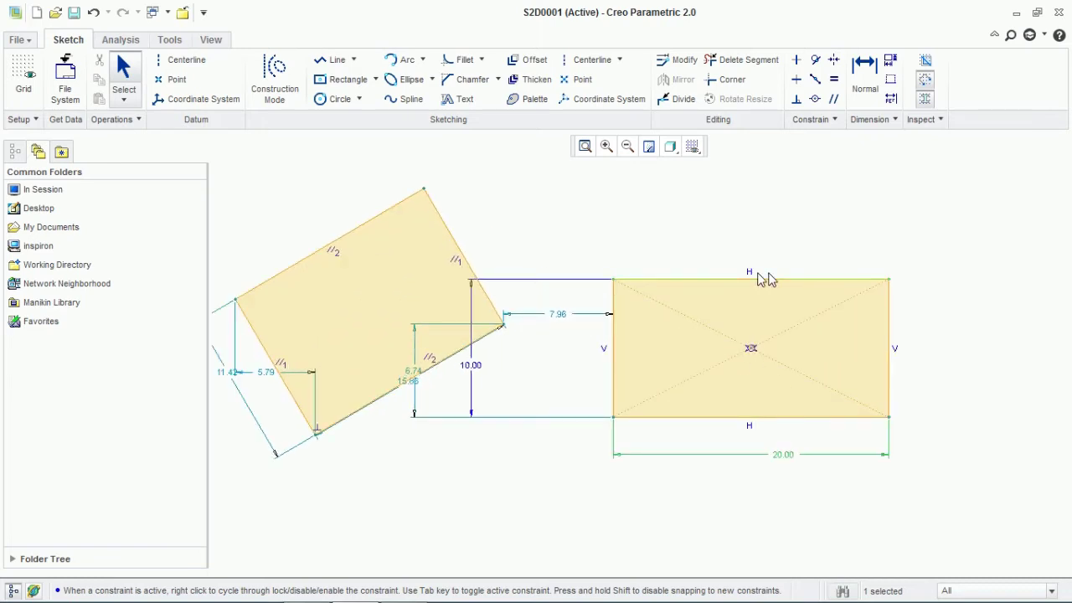
# Draw a three-corner parallelogram in the lower middle of the sketch.
pyautogui.click(376, 80)
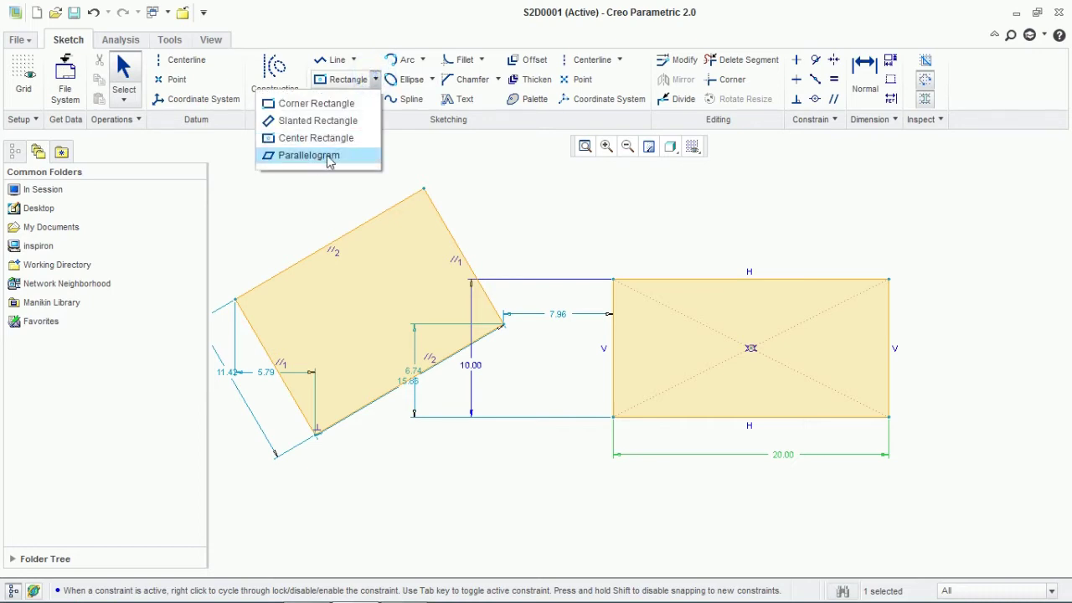
pyautogui.click(327, 155)
pyautogui.scroll(1, 450, 295)
pyautogui.scroll(-3, 450, 295)
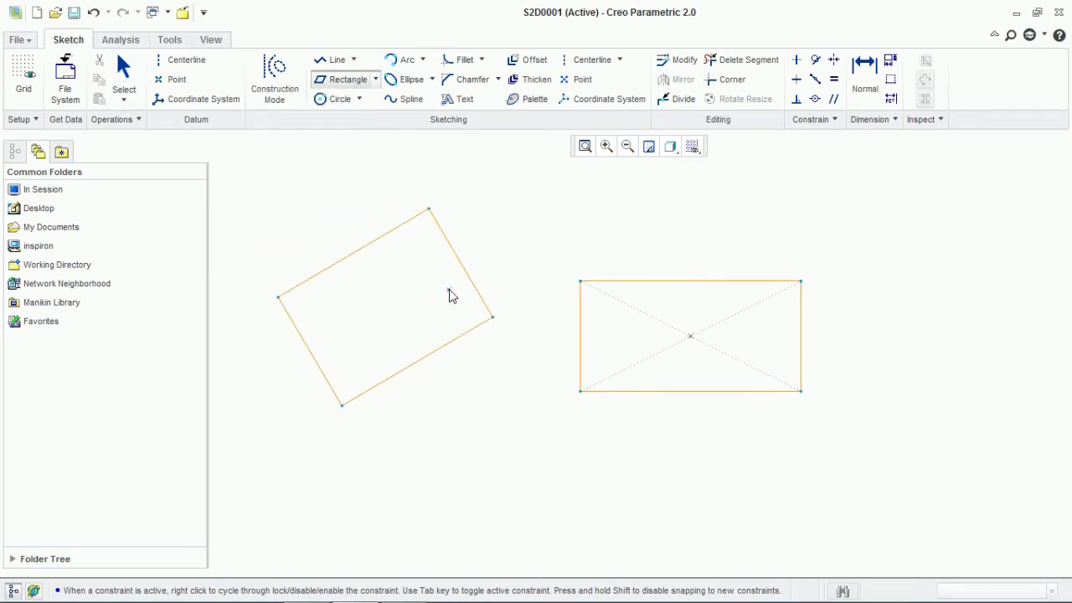
pyautogui.click(502, 514)
pyautogui.click(521, 413)
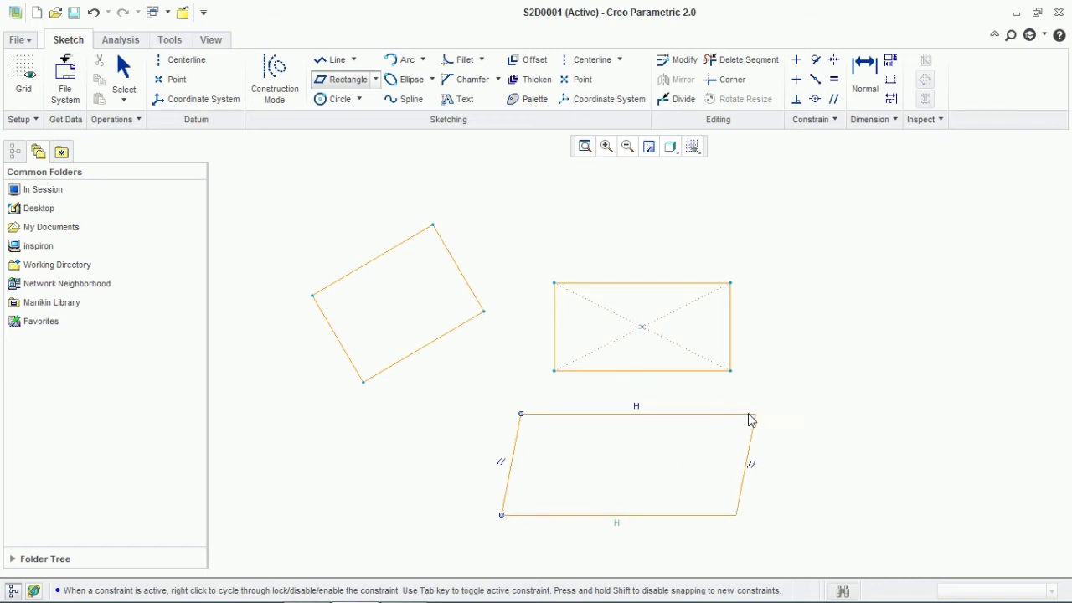
pyautogui.click(668, 427)
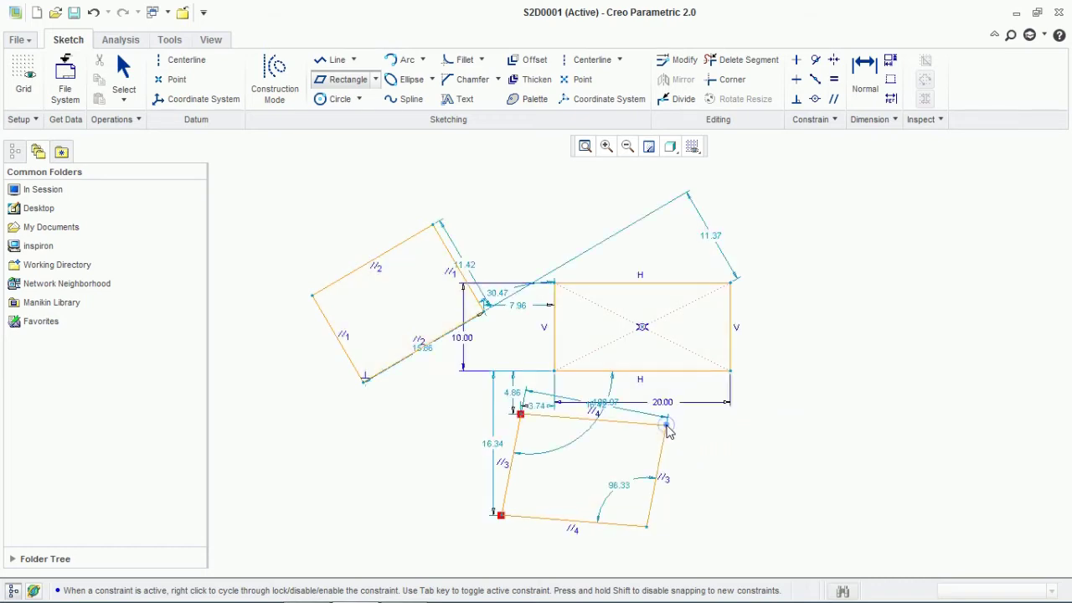
pyautogui.middleClick(762, 427)
pyautogui.hotkey('ctrl', 'a')
pyautogui.click(852, 459)
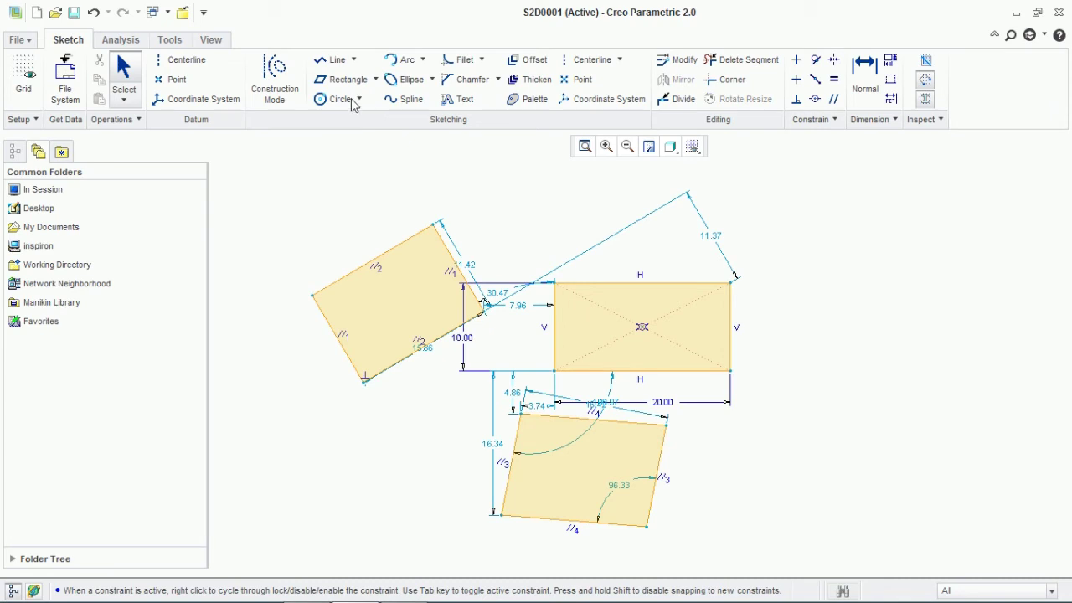
# Draw a second parallelogram at the right side, then box-select everything in the sketch.
pyautogui.click(375, 79)
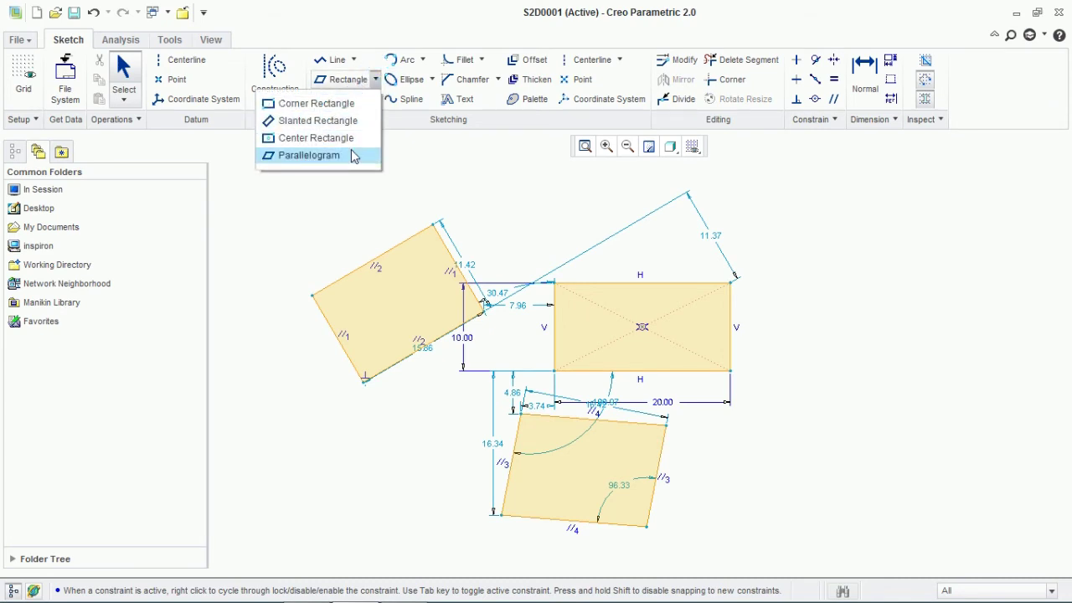
pyautogui.click(351, 155)
pyautogui.click(858, 210)
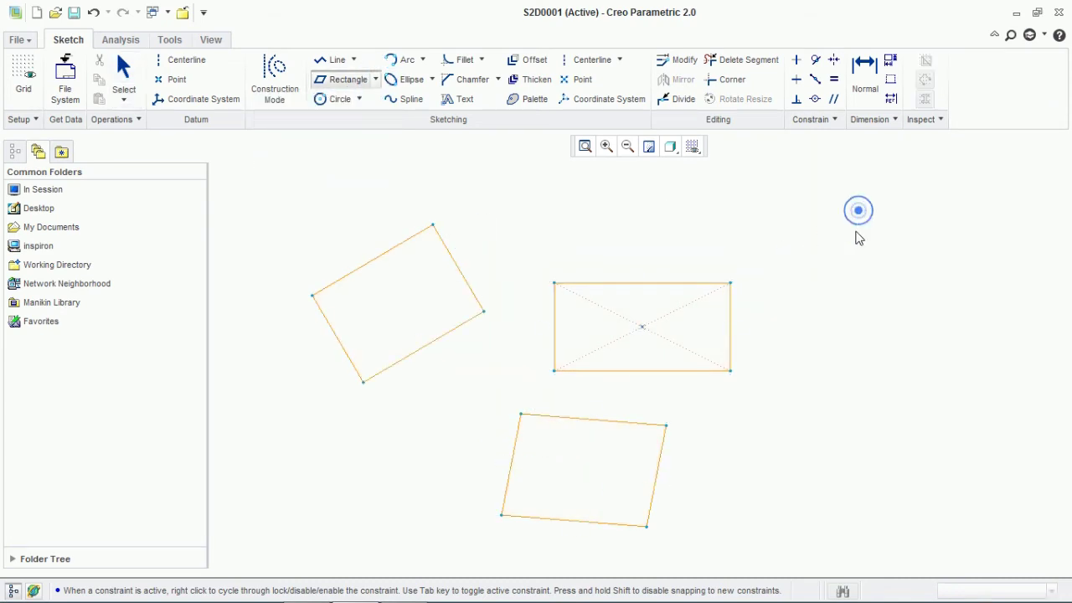
pyautogui.click(849, 326)
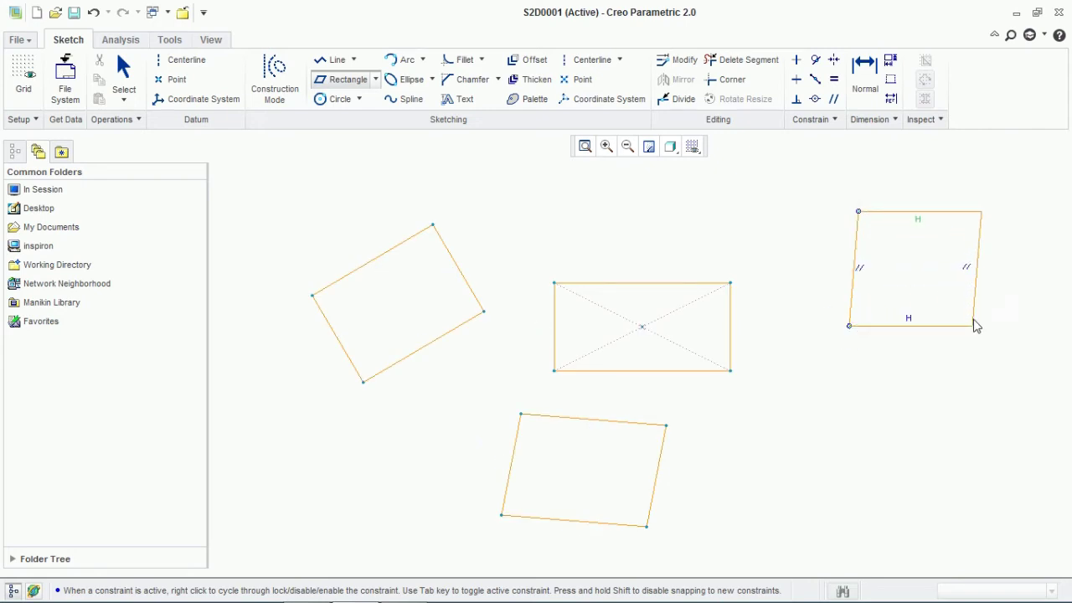
pyautogui.click(975, 326)
pyautogui.middleClick(949, 381)
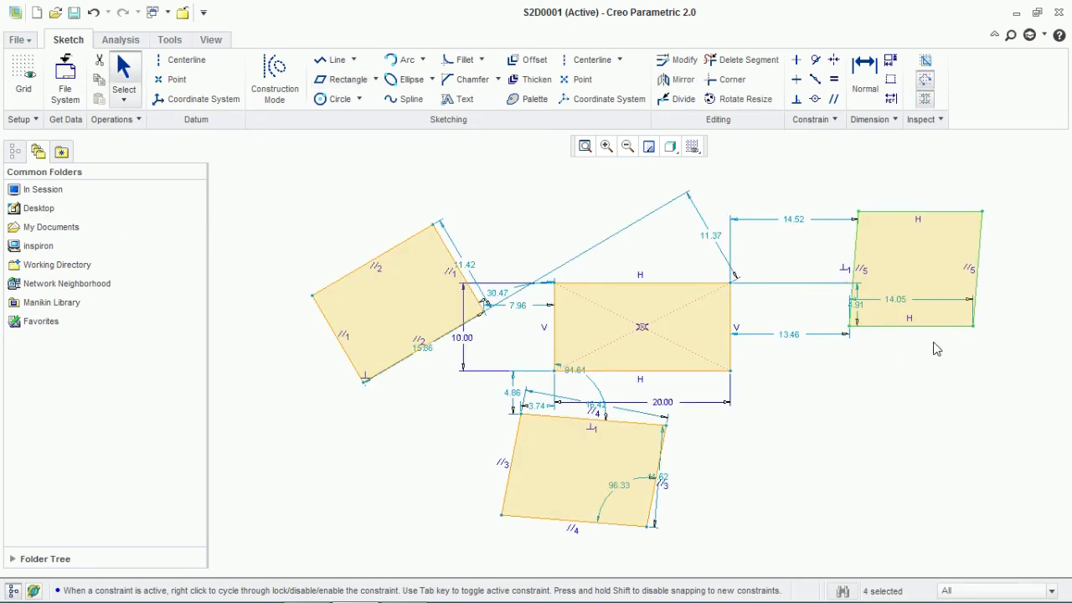
pyautogui.scroll(-2, 904, 216)
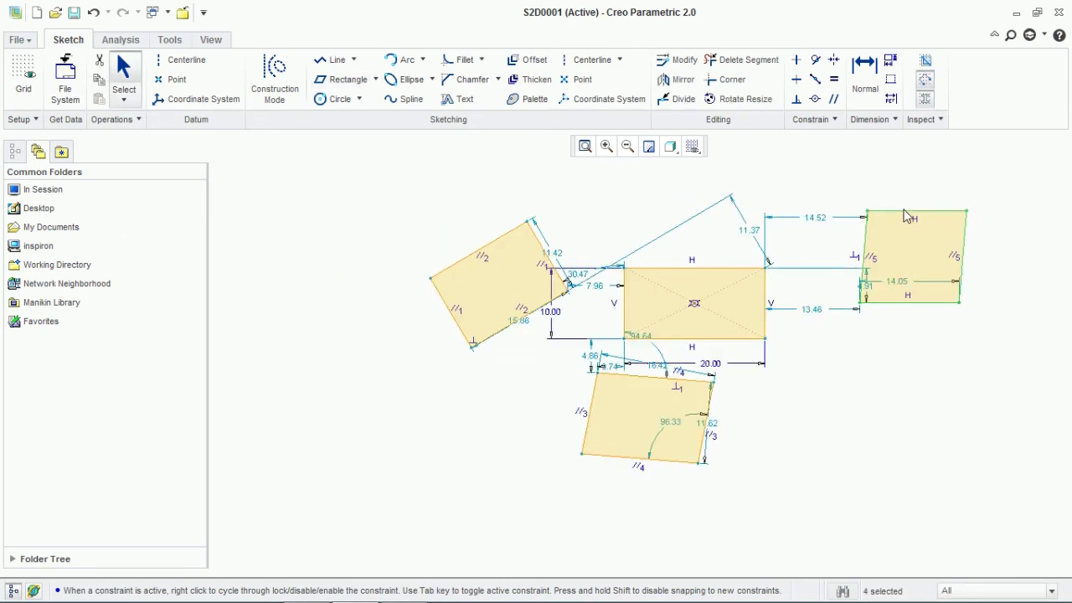
pyautogui.moveTo(998, 174)
pyautogui.mouseDown()
pyautogui.moveTo(651, 575)
pyautogui.moveTo(383, 531)
pyautogui.moveTo(339, 510)
pyautogui.mouseUp()
# Delete the existing sketch and draw one centre-and-point circle.
pyautogui.press('Delete')
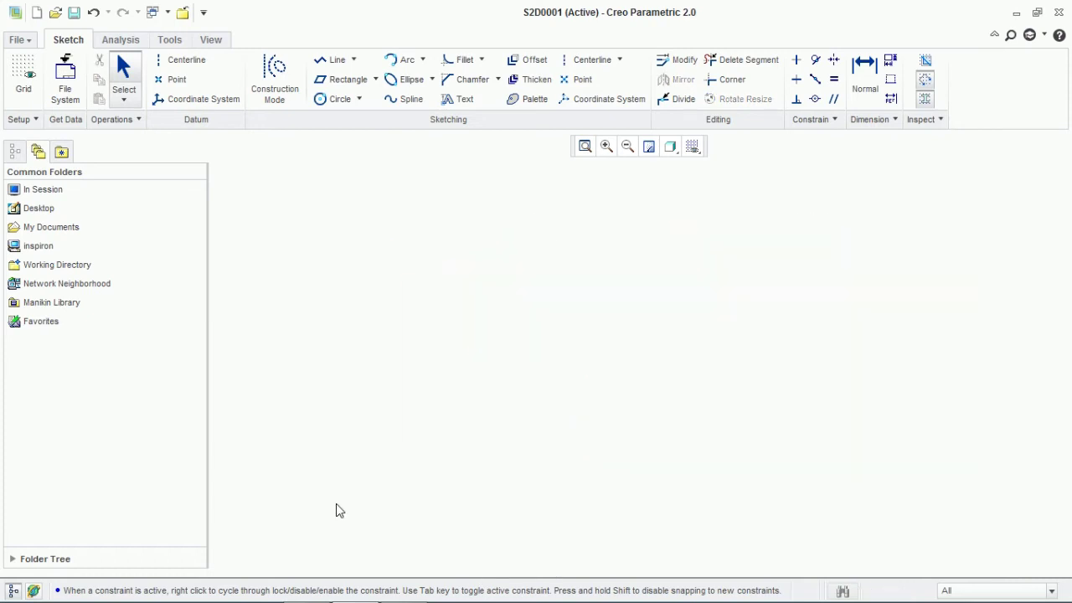
pyautogui.click(360, 98)
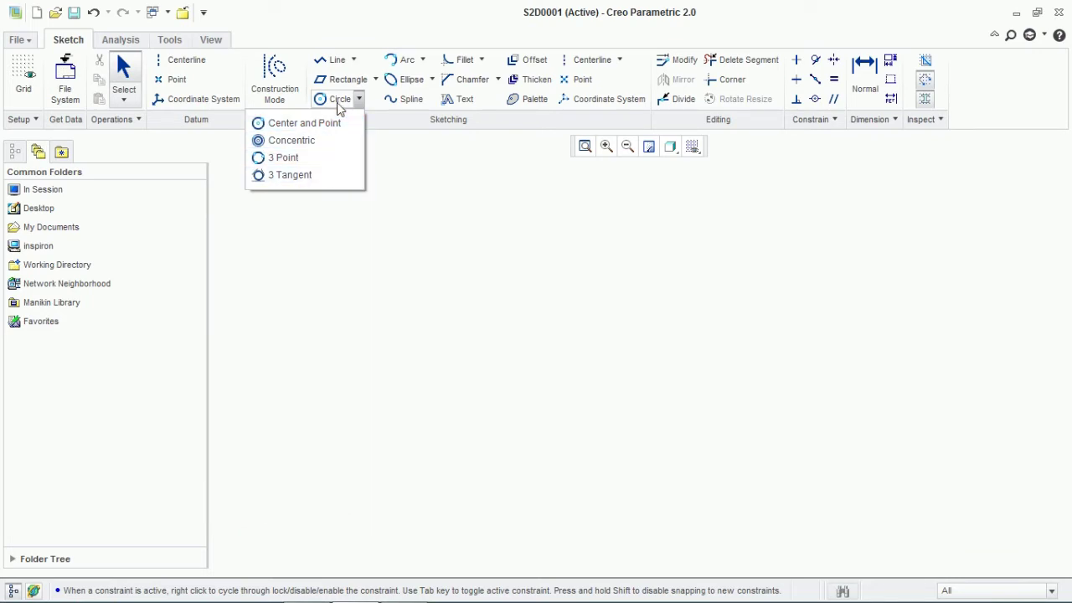
pyautogui.click(321, 124)
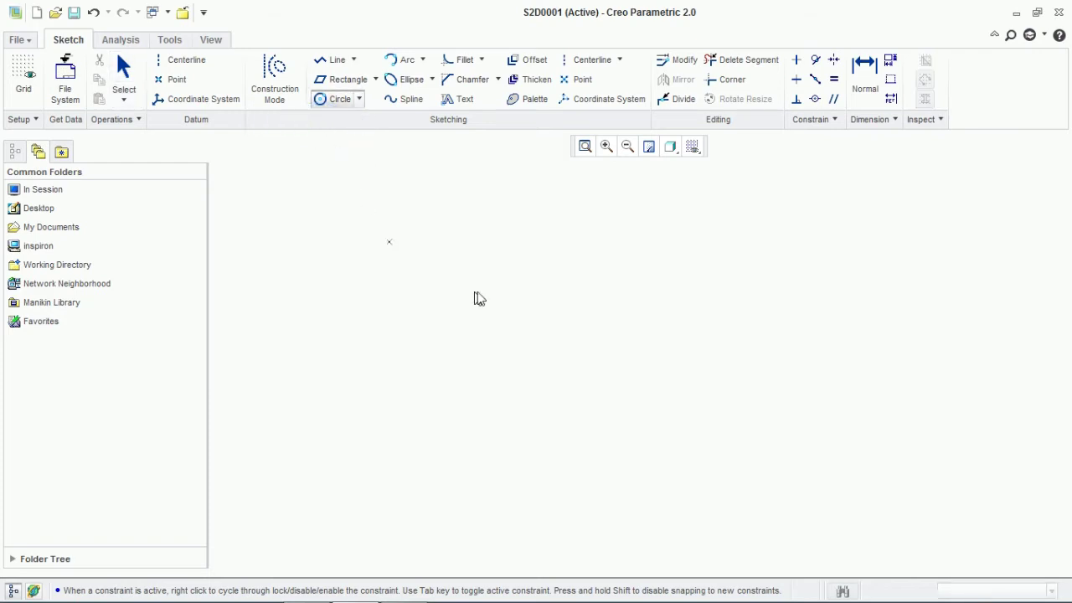
pyautogui.click(404, 295)
pyautogui.click(402, 290)
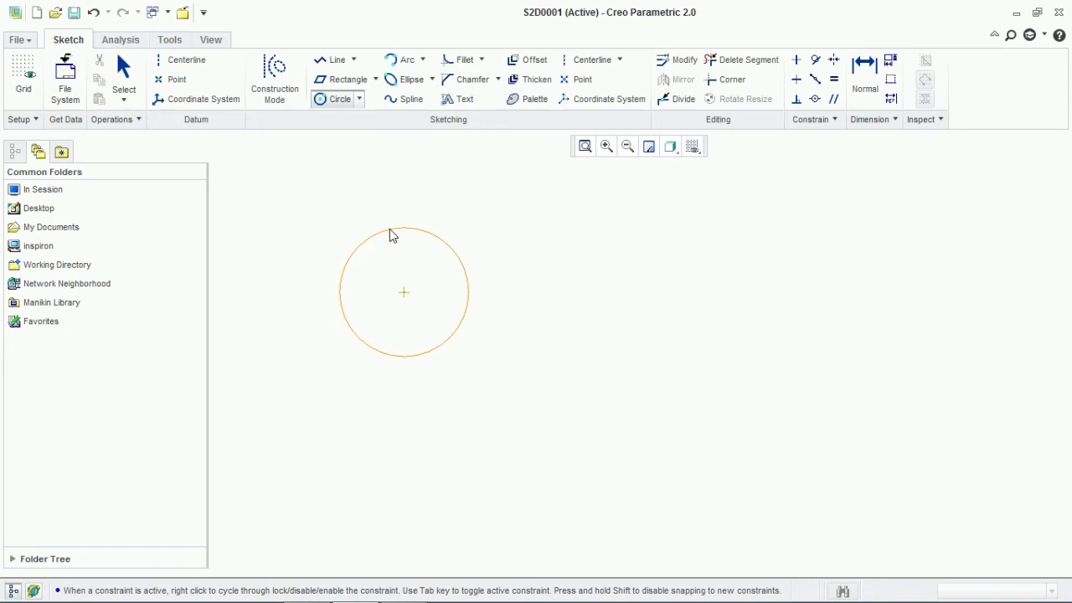
pyautogui.click(430, 241)
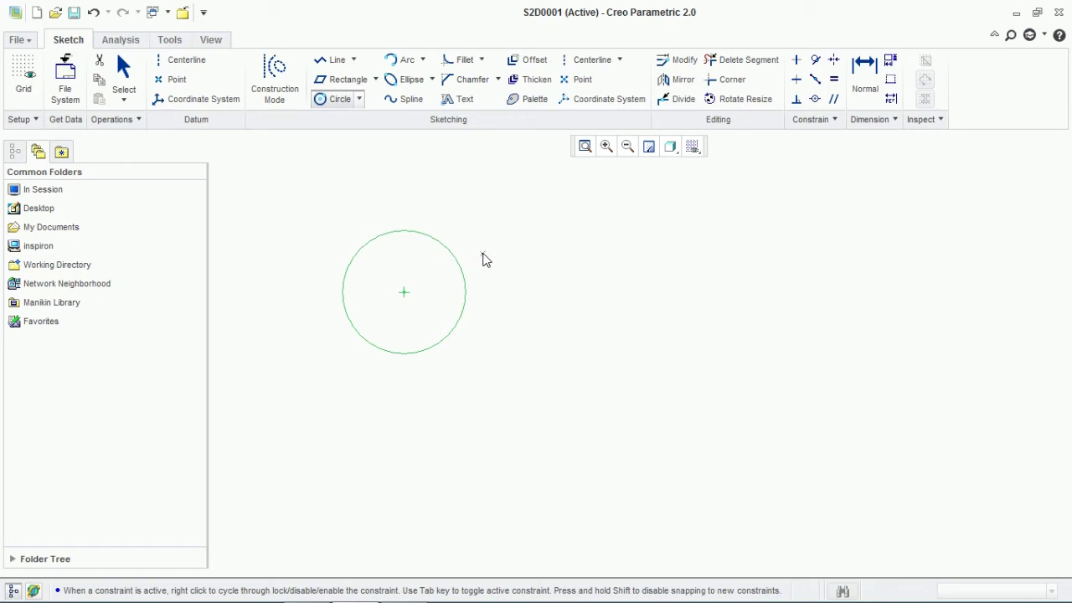
pyautogui.middleClick(483, 260)
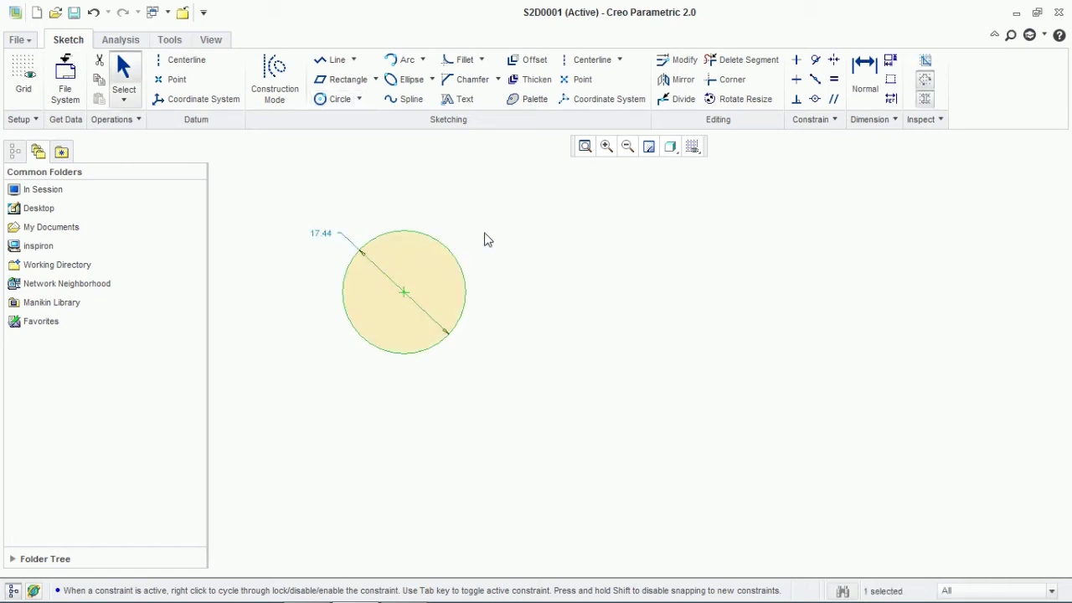
# Change the circle's diameter from 17.44 to 20.
pyautogui.doubleClick(325, 234)
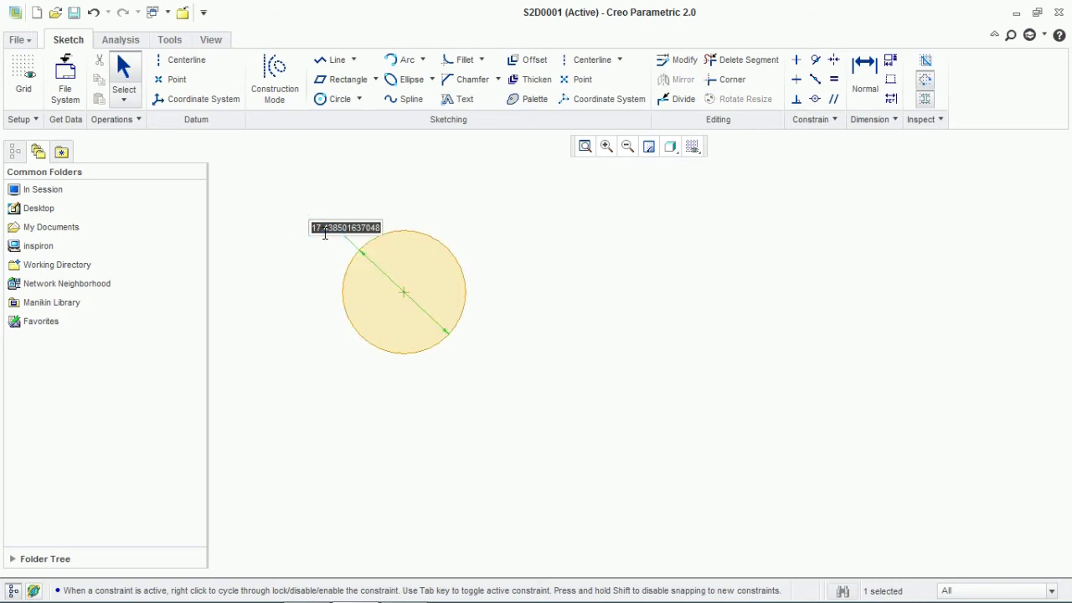
pyautogui.write('20')
pyautogui.middleClick(324, 230)
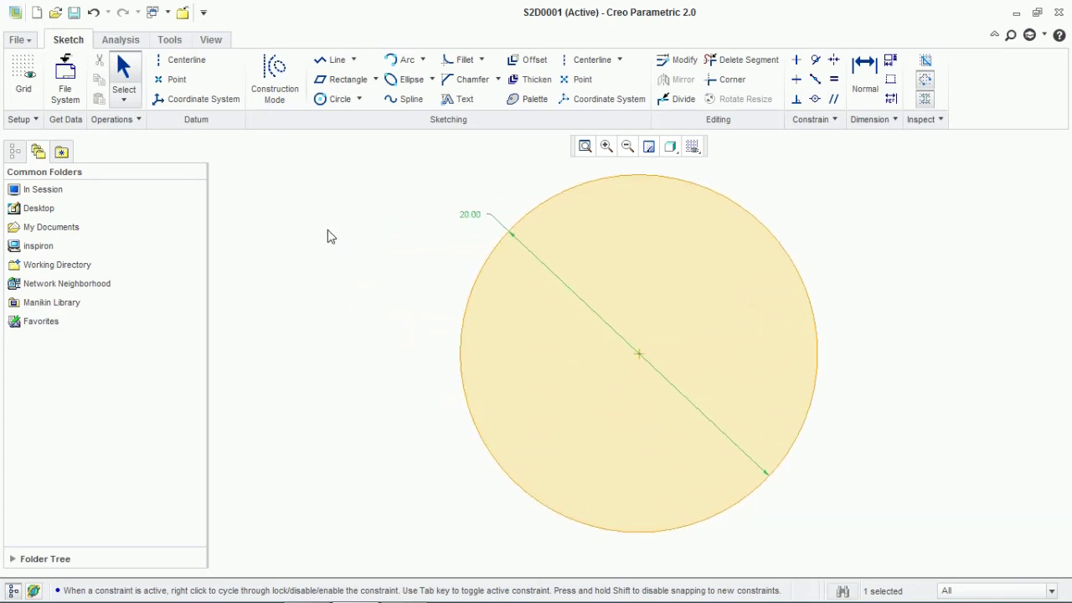
pyautogui.scroll(2, 328, 230)
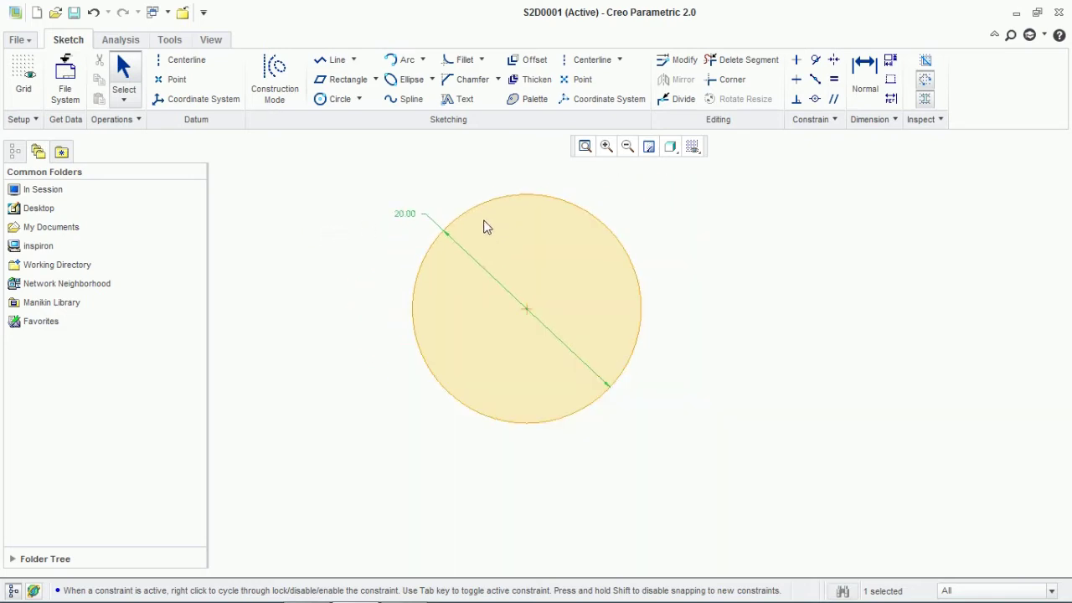
# Add several larger and smaller concentric circles around the 20.00 circle.
pyautogui.click(359, 99)
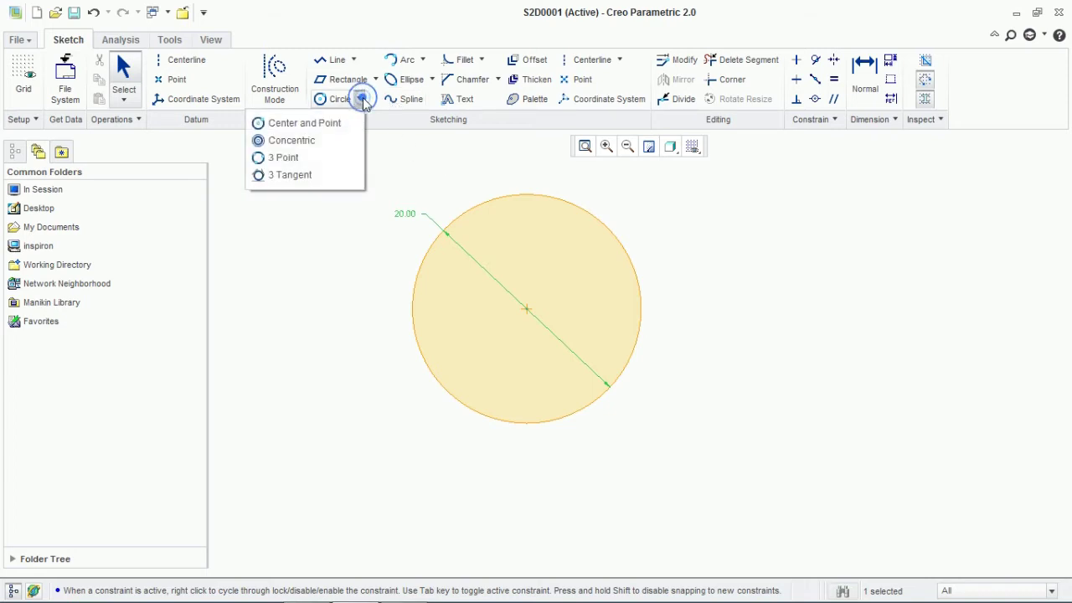
pyautogui.click(334, 141)
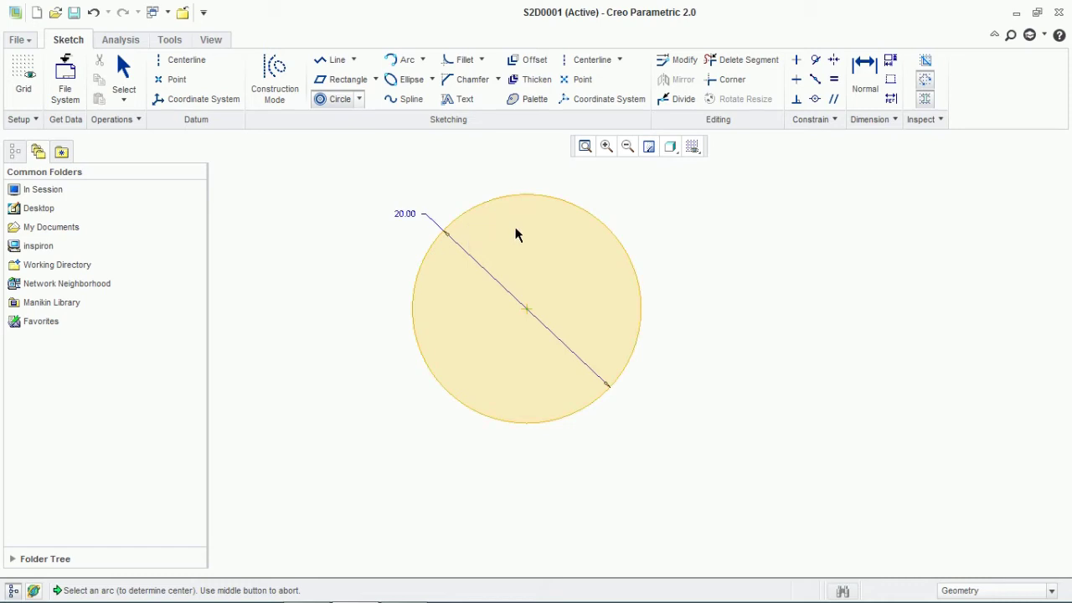
pyautogui.click(509, 195)
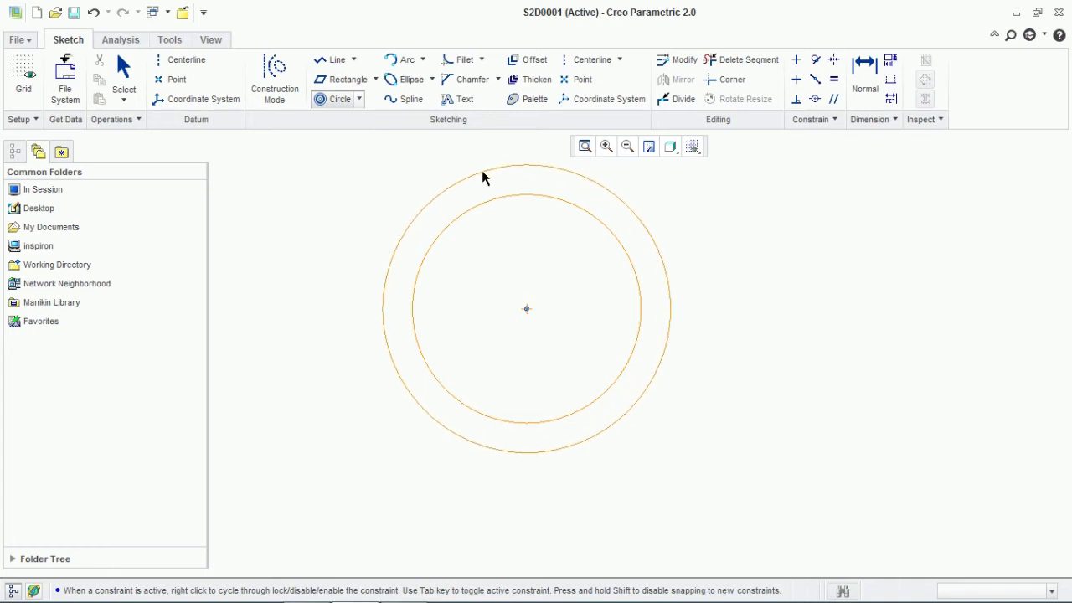
pyautogui.click(473, 172)
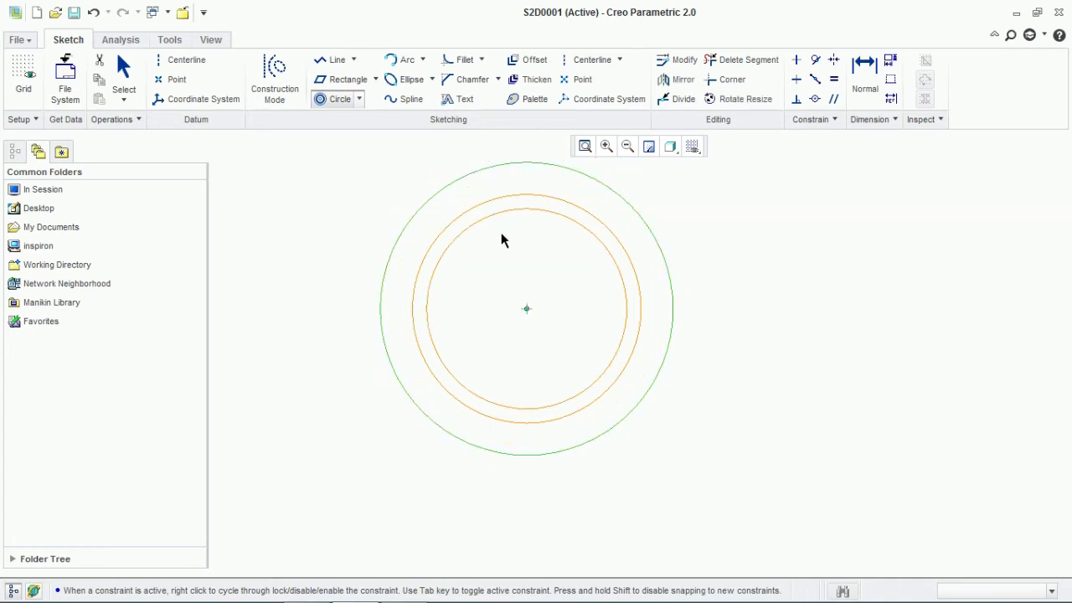
pyautogui.click(502, 236)
pyautogui.click(513, 268)
pyautogui.middleClick(514, 268)
pyautogui.click(514, 269)
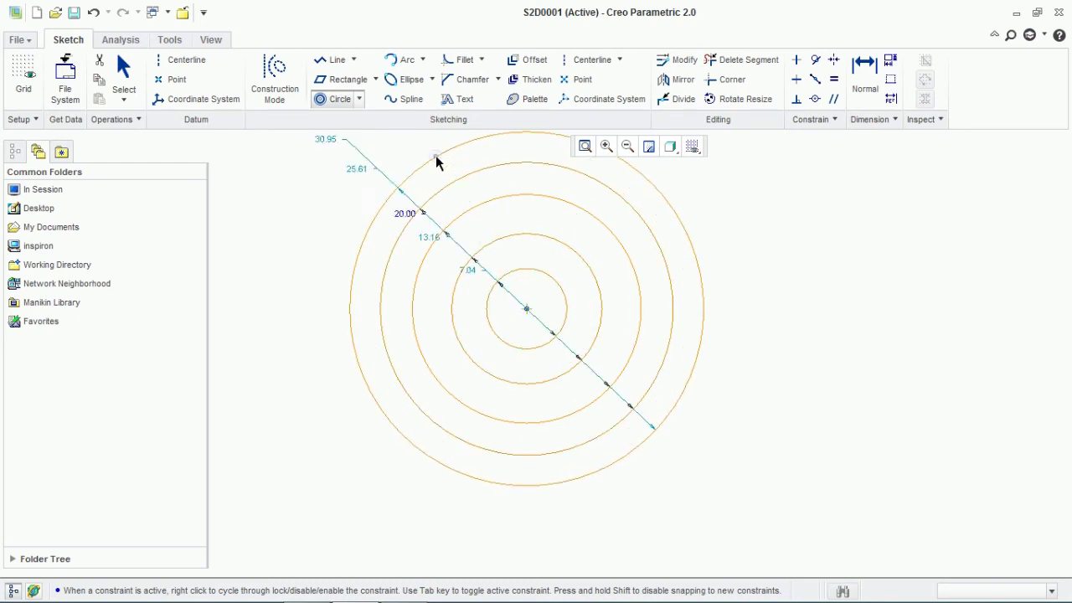
pyautogui.click(410, 180)
pyautogui.click(378, 156)
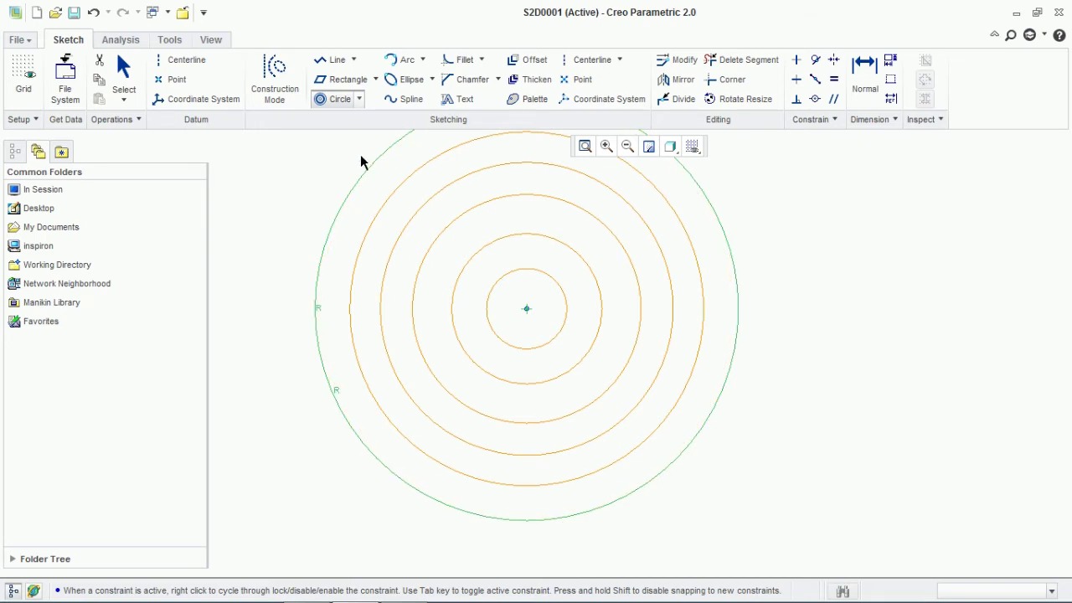
pyautogui.middleClick(361, 161)
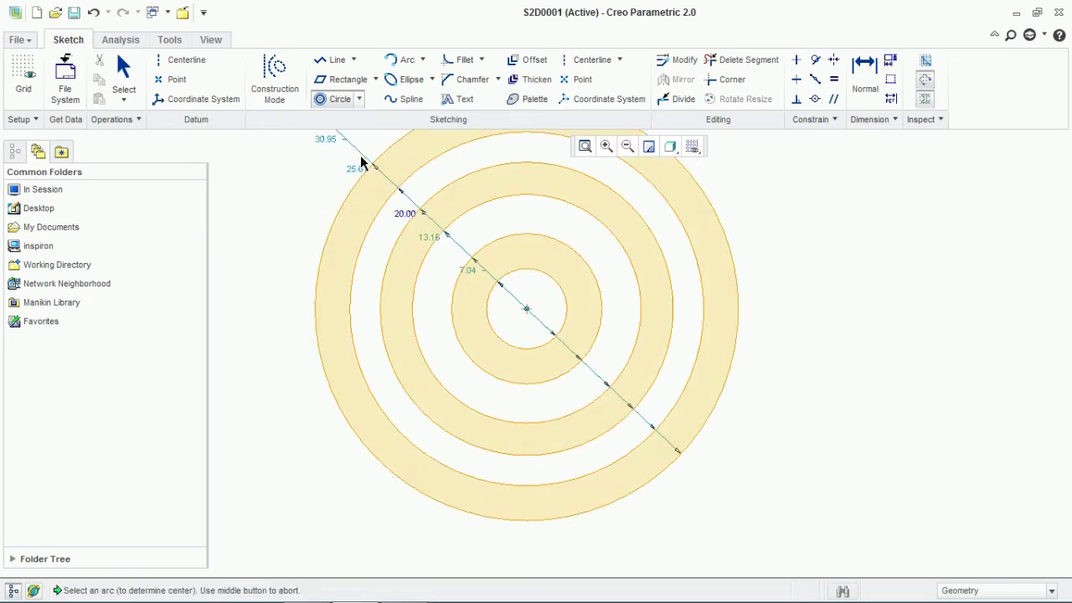
pyautogui.middleClick(398, 224)
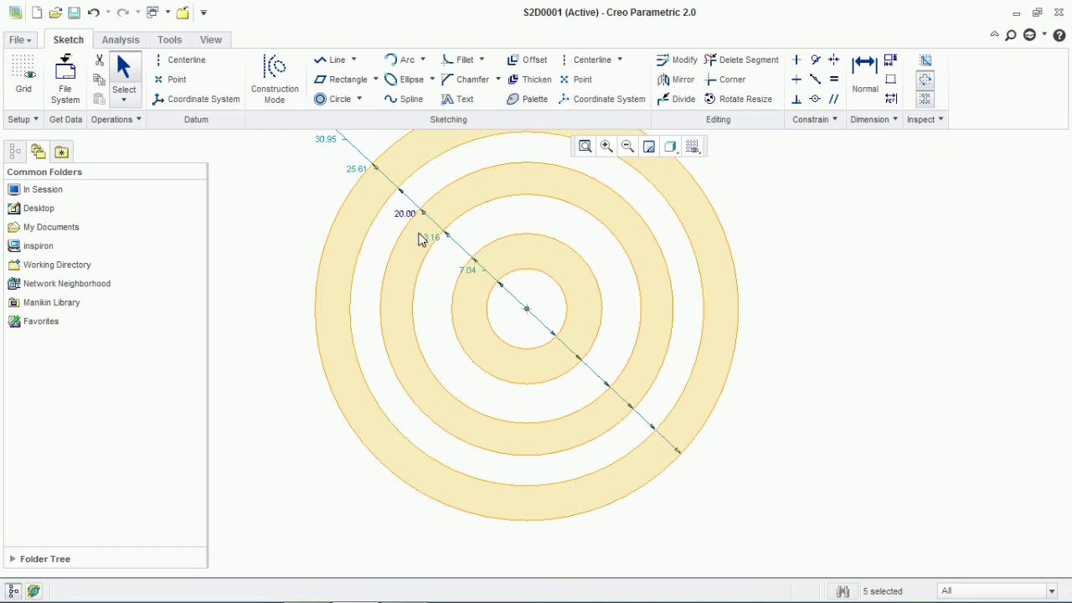
# Drag the 20.00 circle smaller to a 19.26 diameter.
pyautogui.scroll(1, 421, 238)
pyautogui.scroll(-1, 423, 236)
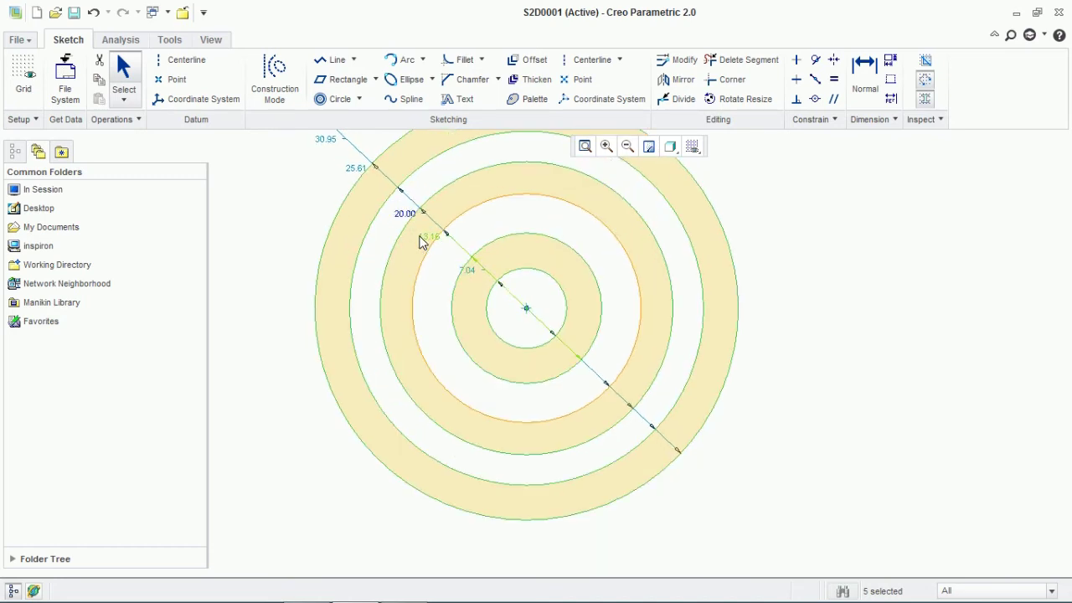
pyautogui.moveTo(449, 239); pyautogui.dragTo(439, 259)
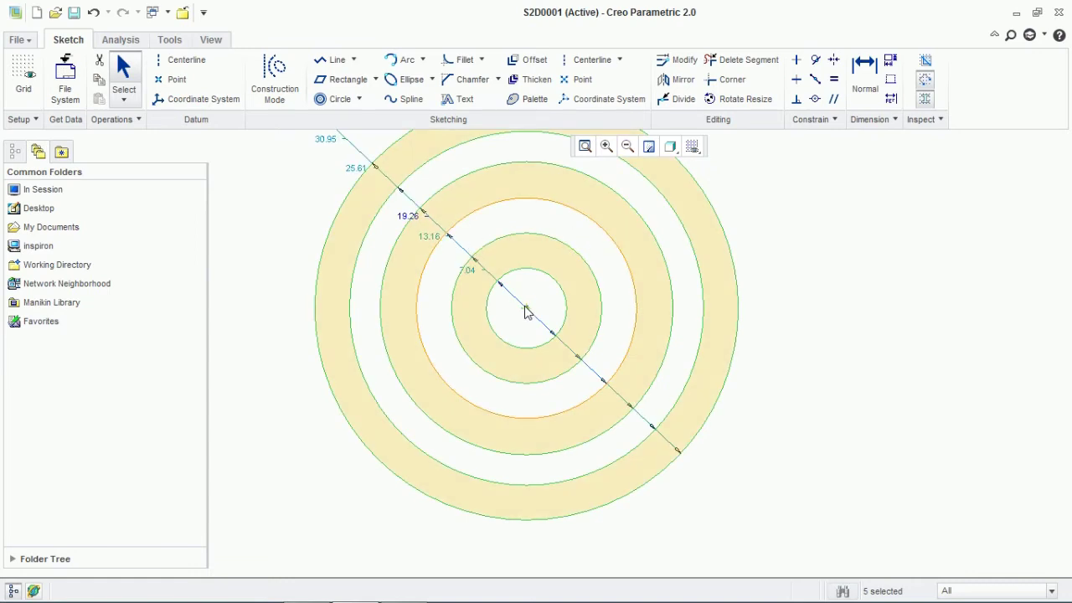
pyautogui.scroll(-3, 527, 213)
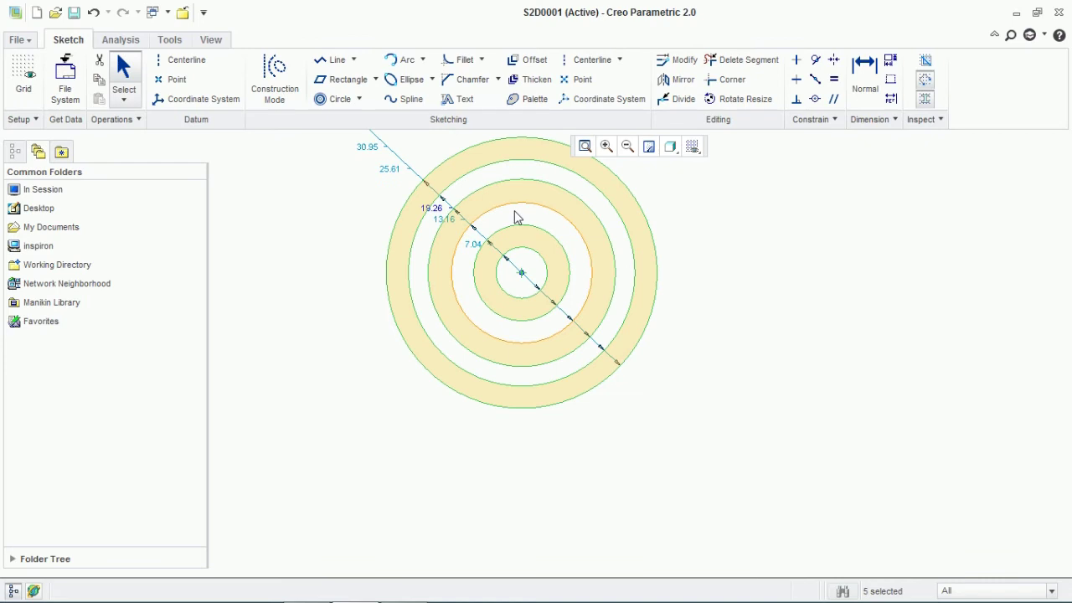
# Draw a tall narrow corner rectangle (14.26 by 2.25) right of the circles.
pyautogui.click(344, 78)
pyautogui.click(375, 79)
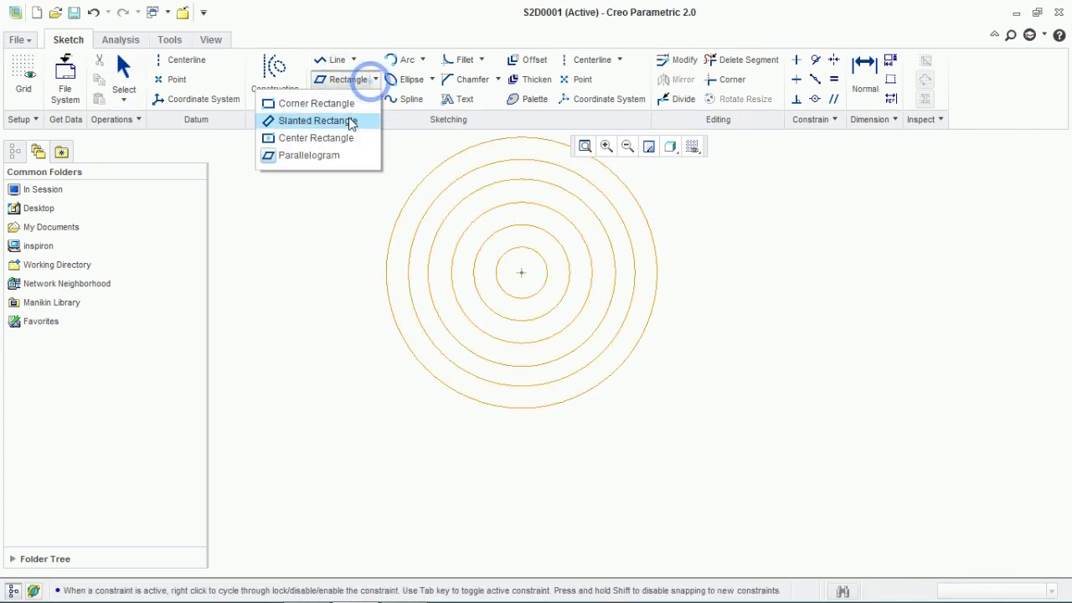
pyautogui.click(327, 103)
pyautogui.click(761, 315)
pyautogui.click(744, 211)
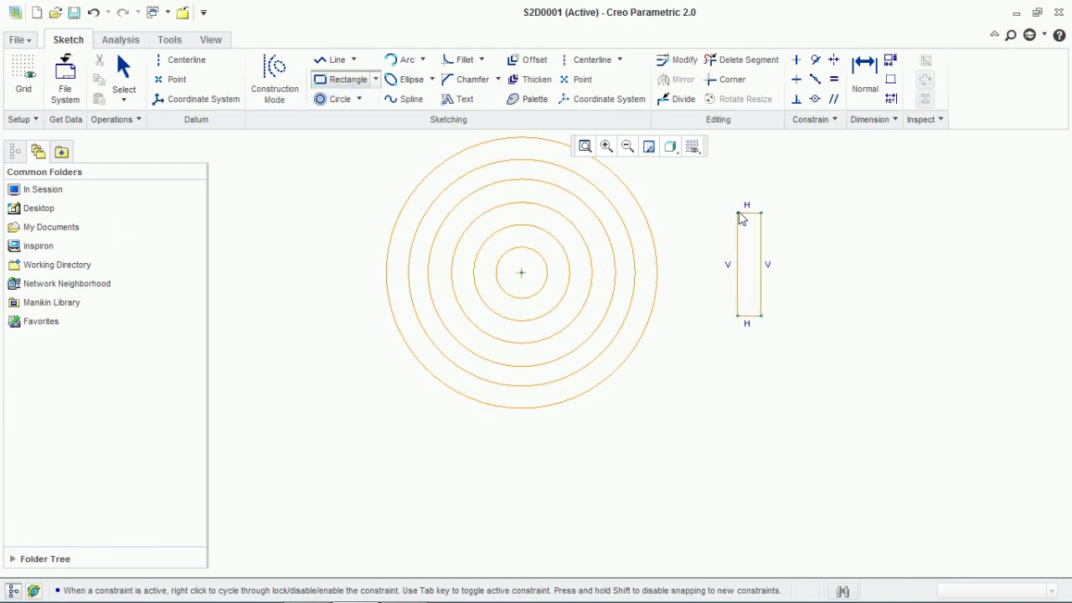
pyautogui.middleClick(796, 270)
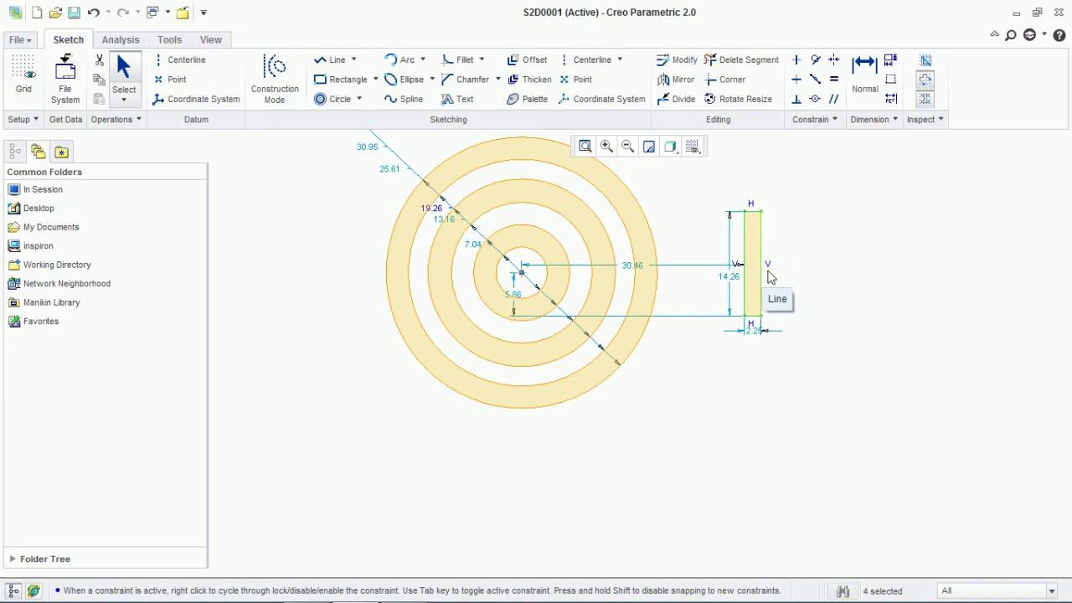
# Draw a 28.73 horizontal line below the rectangle.
pyautogui.click(332, 59)
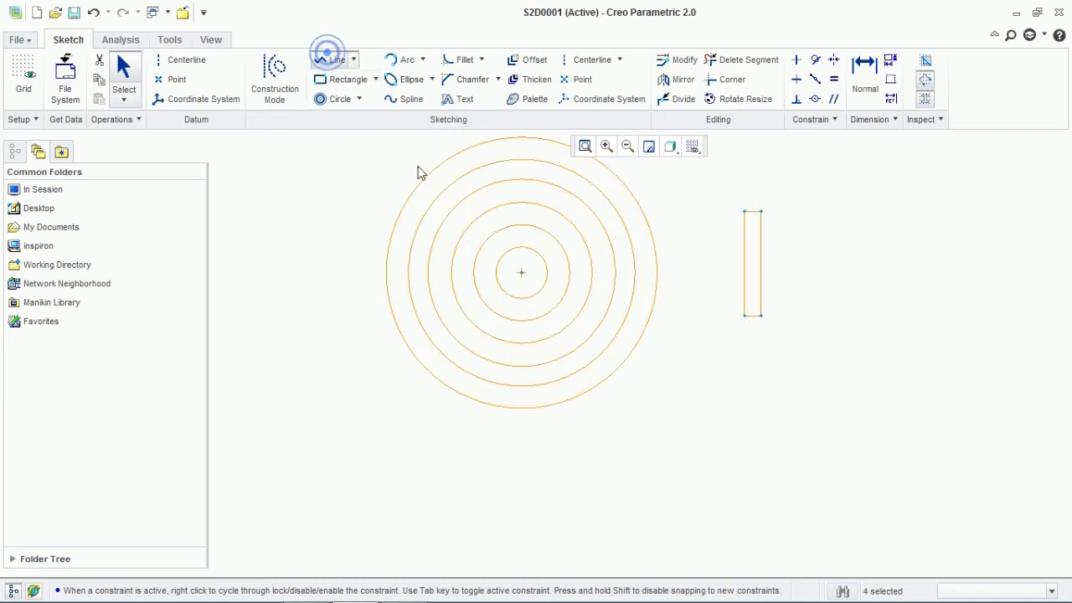
pyautogui.click(680, 451)
pyautogui.click(891, 452)
pyautogui.middleClick(933, 456)
pyautogui.middleClick(933, 454)
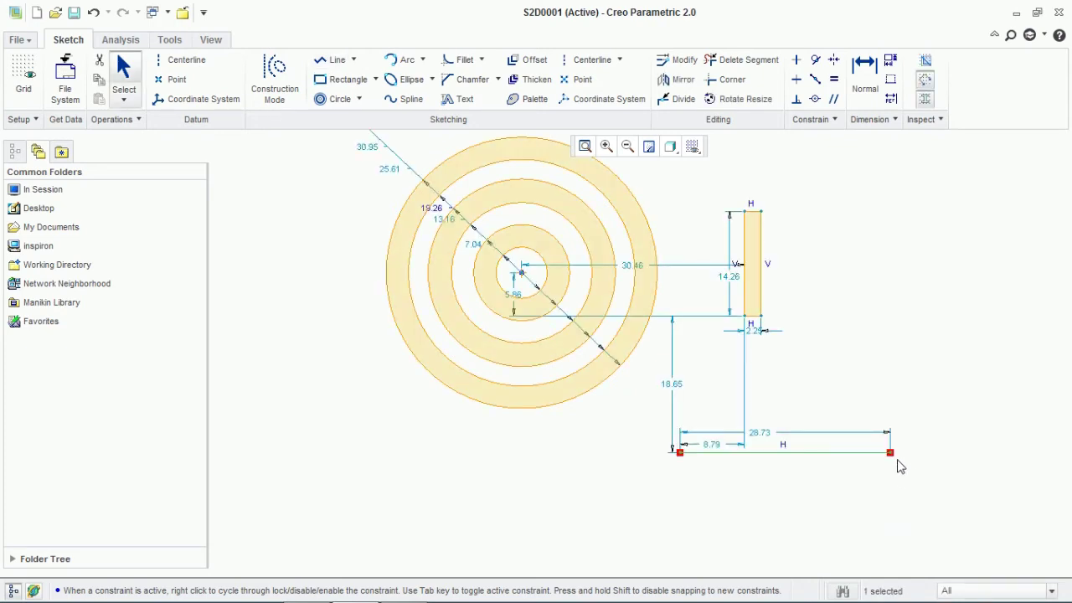
pyautogui.scroll(3, 808, 494)
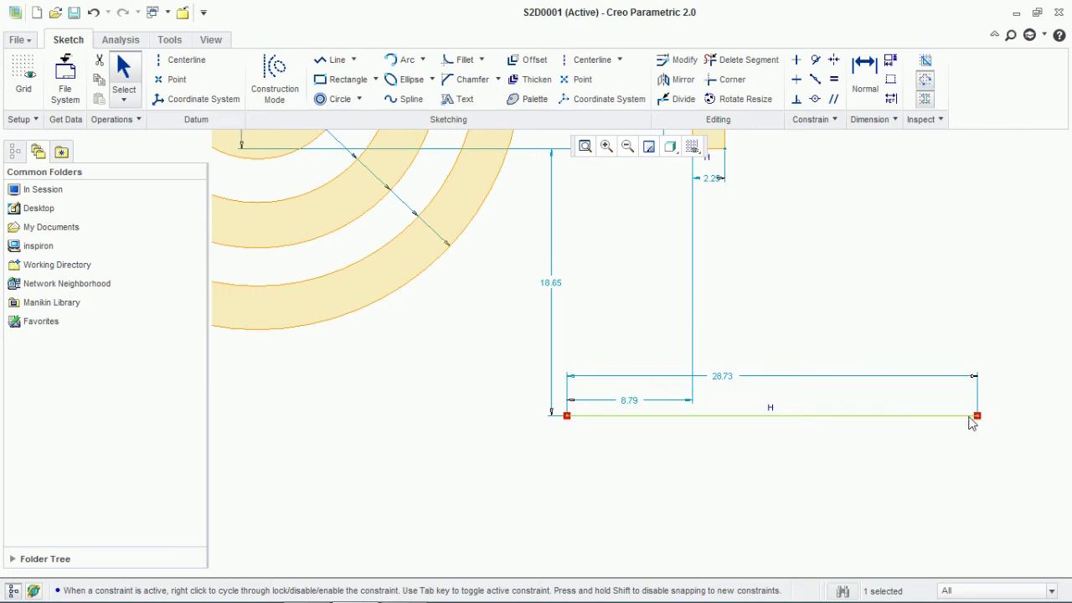
pyautogui.scroll(-4, 627, 424)
# Delete all sketch entities, then remove the leftover 37.02 outer circle.
pyautogui.moveTo(866, 169)
pyautogui.mouseDown()
pyautogui.moveTo(876, 332)
pyautogui.moveTo(564, 411)
pyautogui.moveTo(350, 431)
pyautogui.mouseUp()
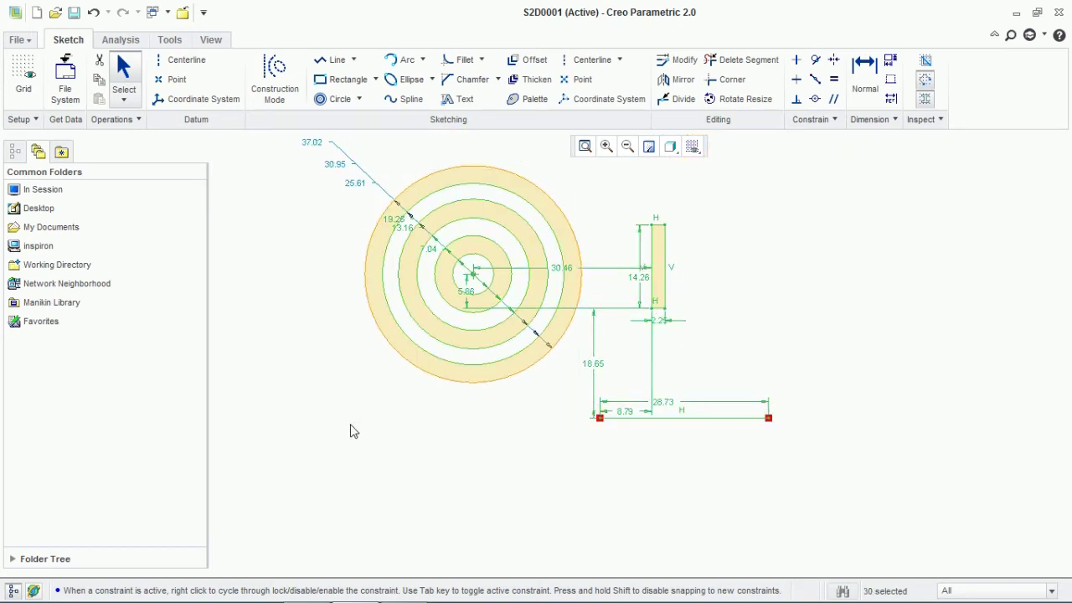
pyautogui.press('Delete')
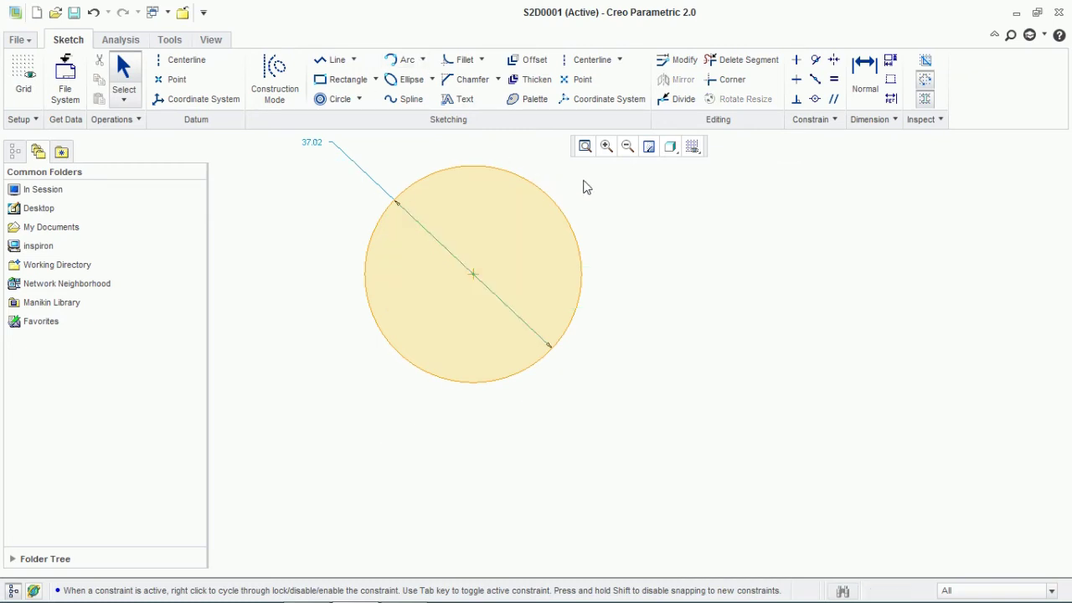
pyautogui.moveTo(646, 198)
pyautogui.mouseDown()
pyautogui.moveTo(500, 316)
pyautogui.moveTo(261, 416)
pyautogui.mouseUp()
pyautogui.hotkey('ctrl', 'a')
pyautogui.press('Delete')
pyautogui.click(359, 99)
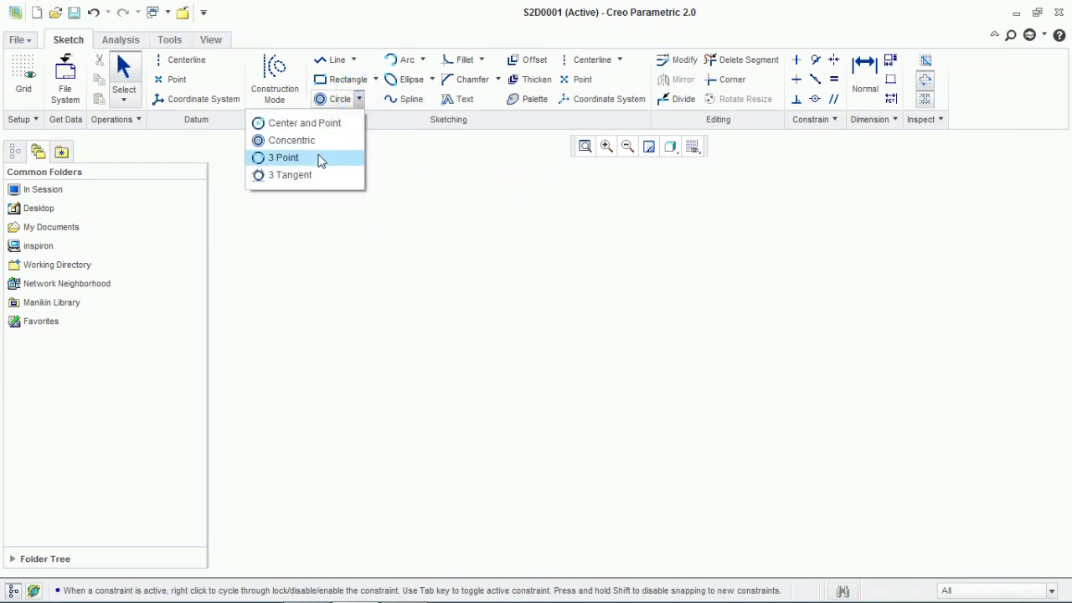
# Draw two separate three-point circles, one left and one right.
pyautogui.click(319, 159)
pyautogui.click(433, 309)
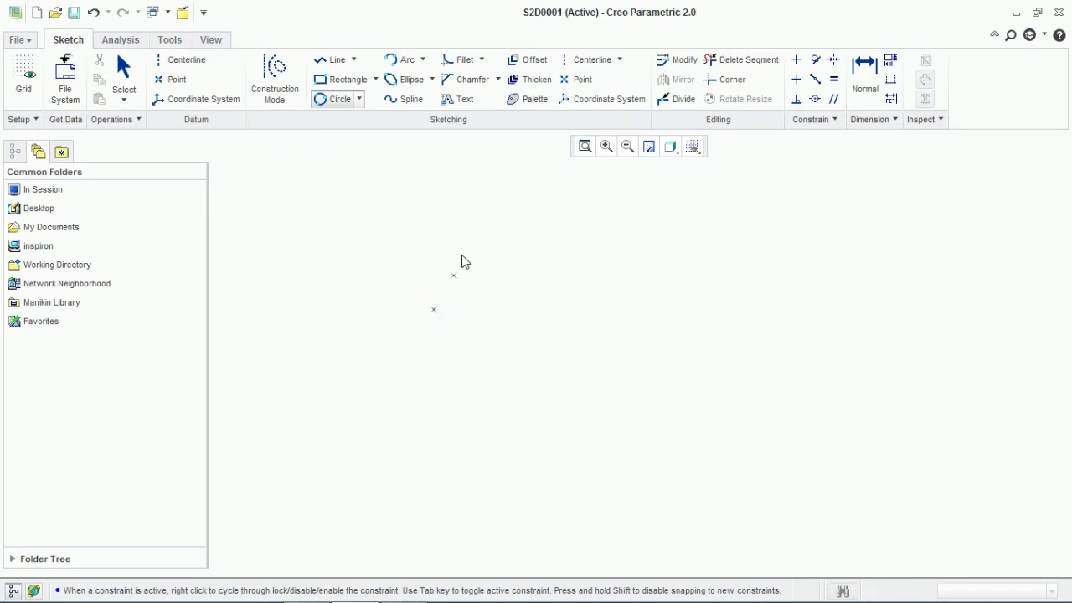
pyautogui.click(471, 245)
pyautogui.click(545, 345)
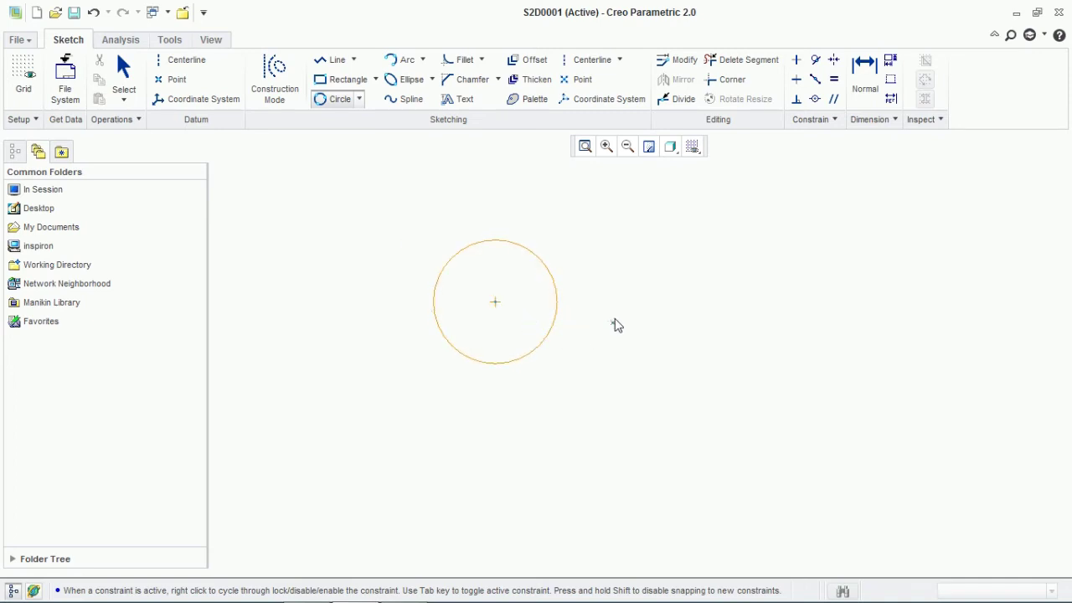
pyautogui.click(730, 309)
pyautogui.click(684, 382)
pyautogui.click(655, 298)
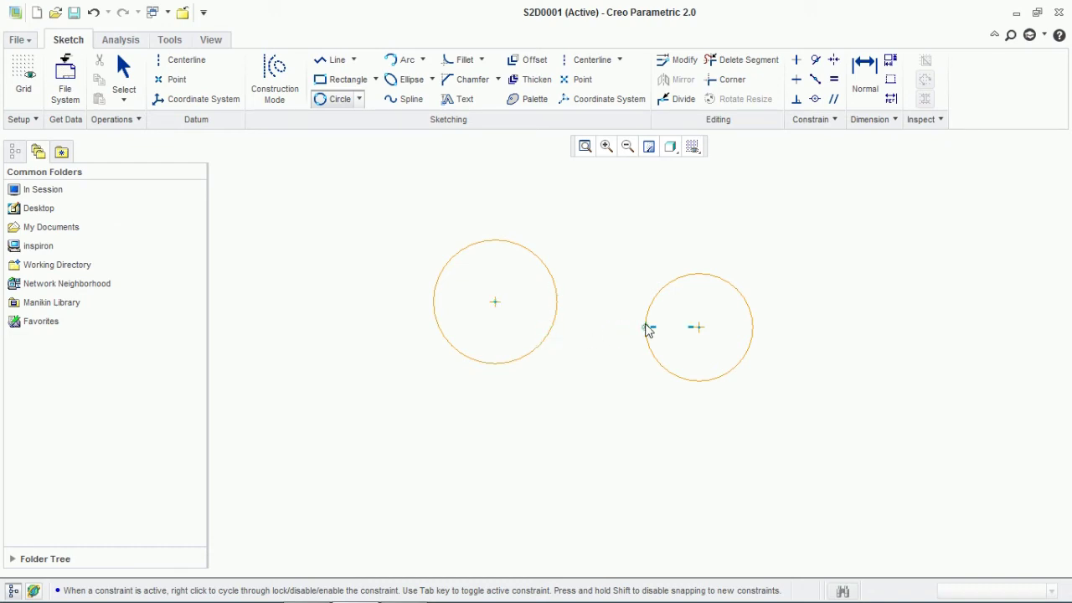
# Cancel an unwanted middle circle and start a larger three-point circle on the left circle's edge.
pyautogui.click(496, 302)
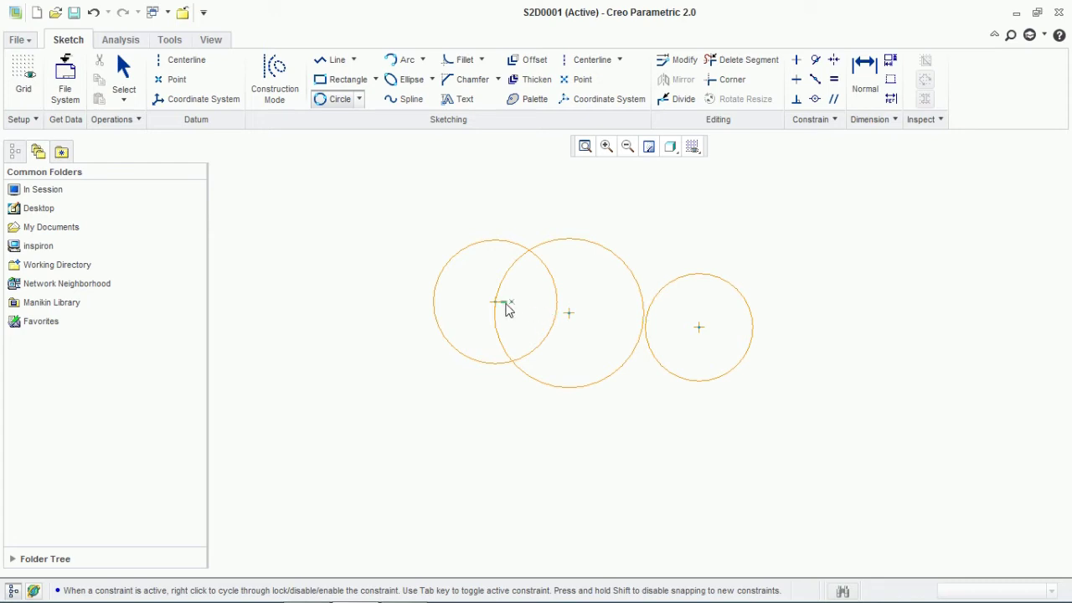
pyautogui.middleClick(492, 366)
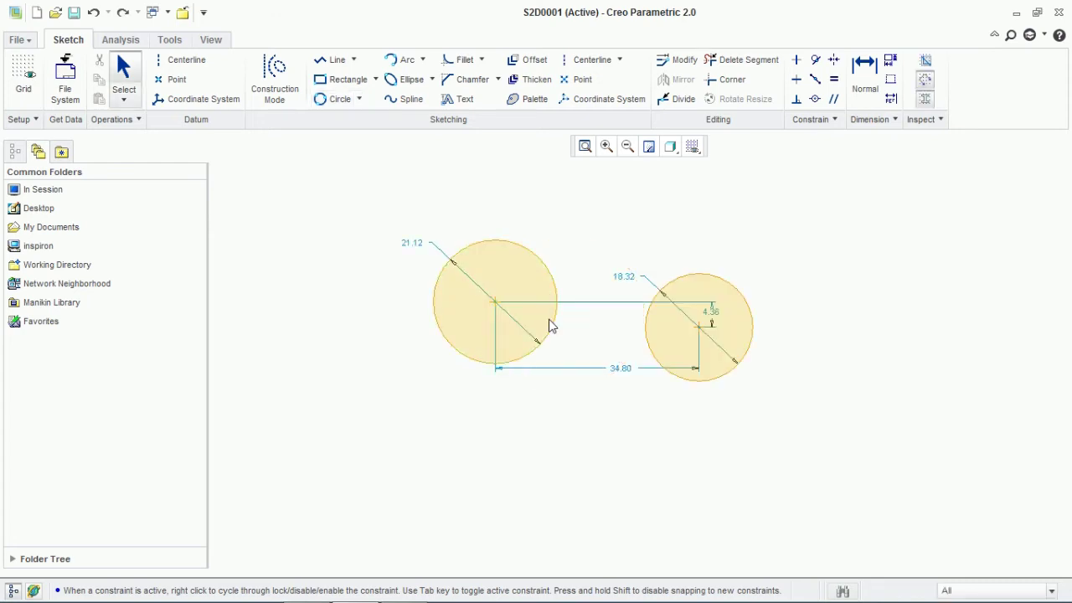
pyautogui.click(360, 101)
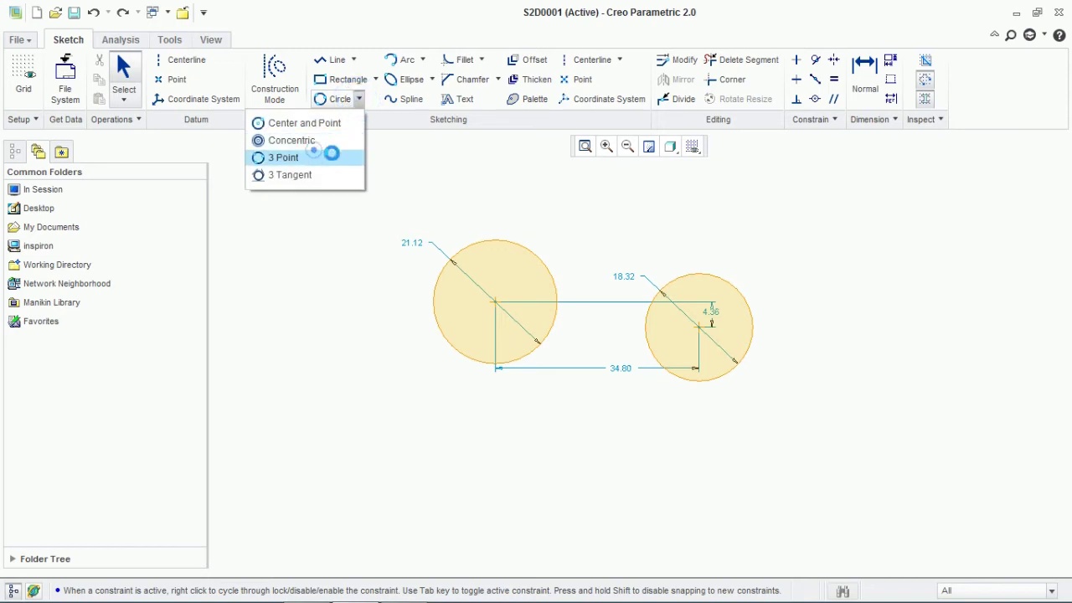
pyautogui.click(332, 153)
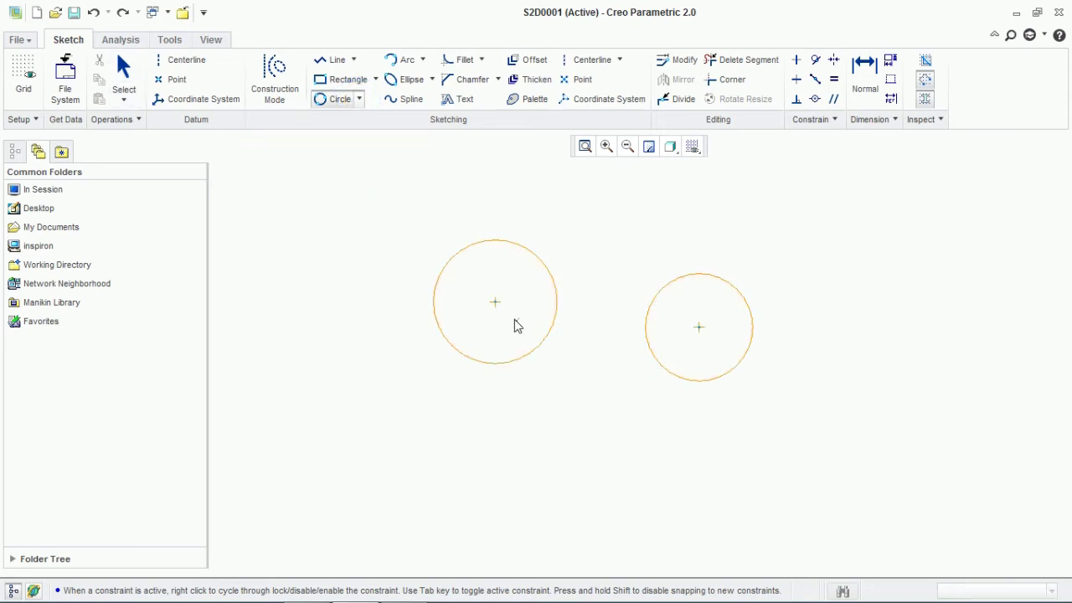
pyautogui.click(552, 280)
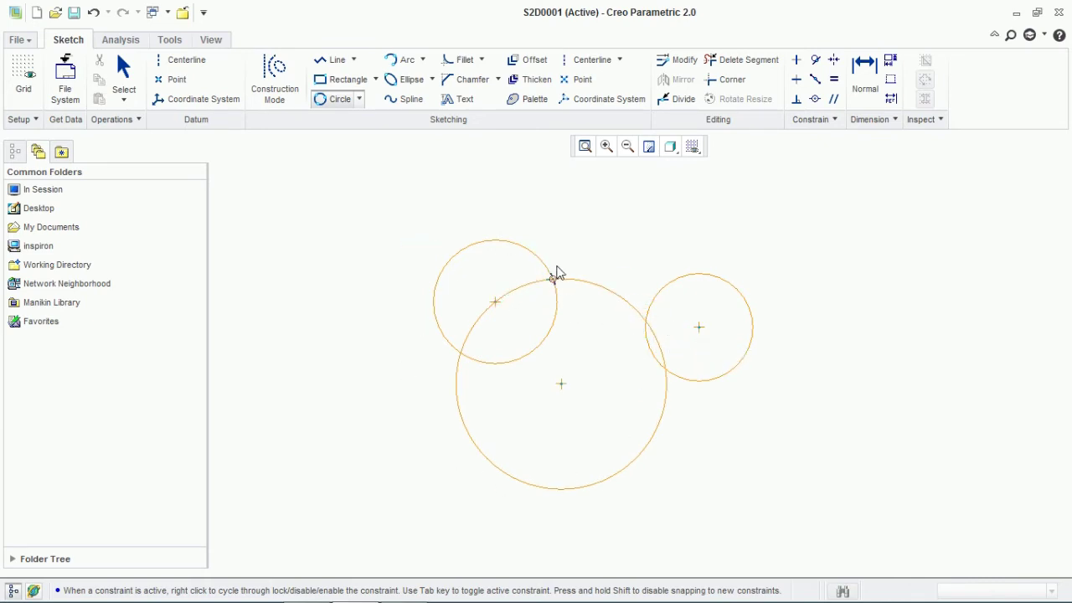
# Finish the large three-point circle, then delete all three circles and their dimensions.
pyautogui.middleClick(792, 239)
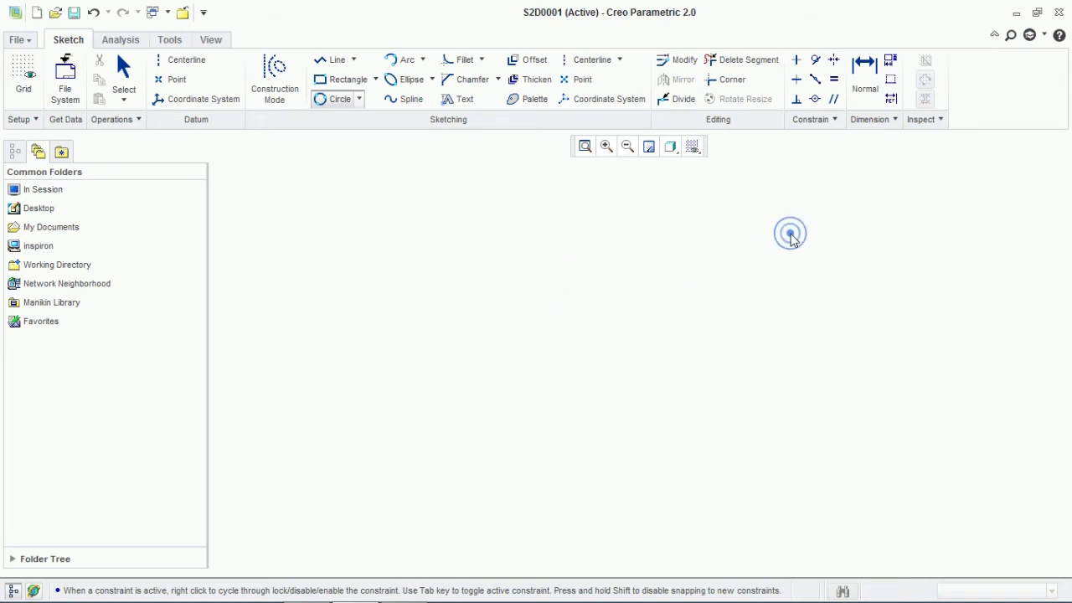
pyautogui.moveTo(795, 206); pyautogui.dragTo(362, 474)
pyautogui.press('Delete')
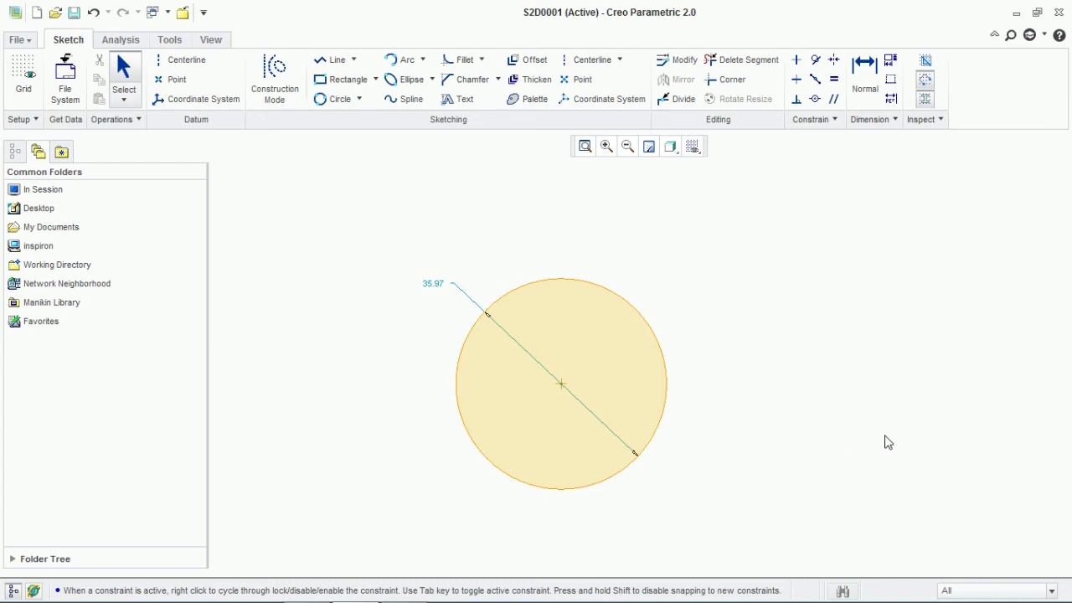
pyautogui.moveTo(840, 275); pyautogui.dragTo(363, 498)
pyautogui.press('Delete')
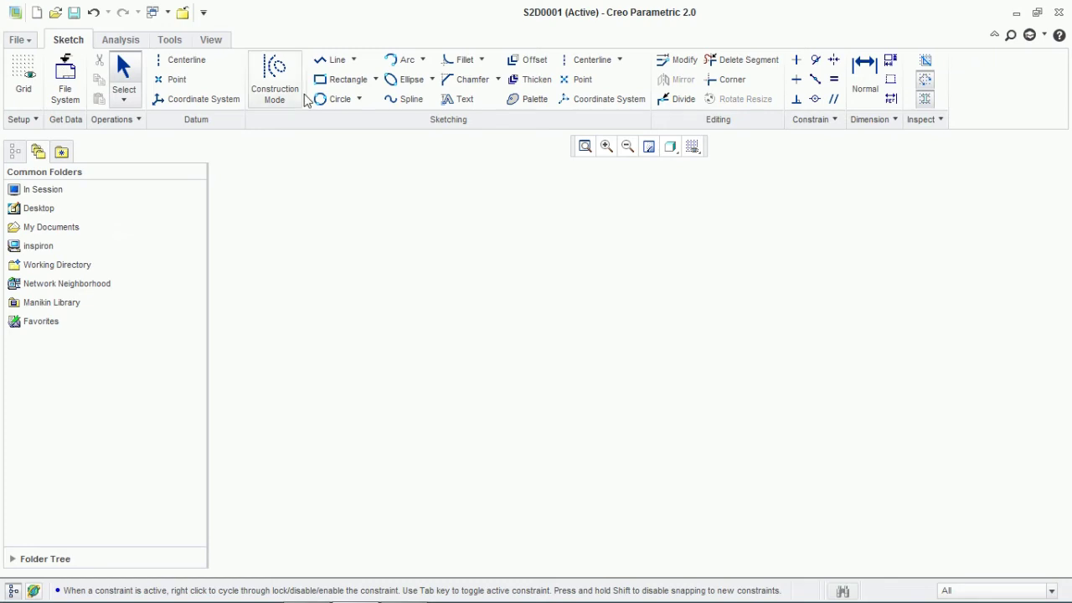
# Draw a centre-and-point circle and set its diameter to 20.
pyautogui.click(359, 99)
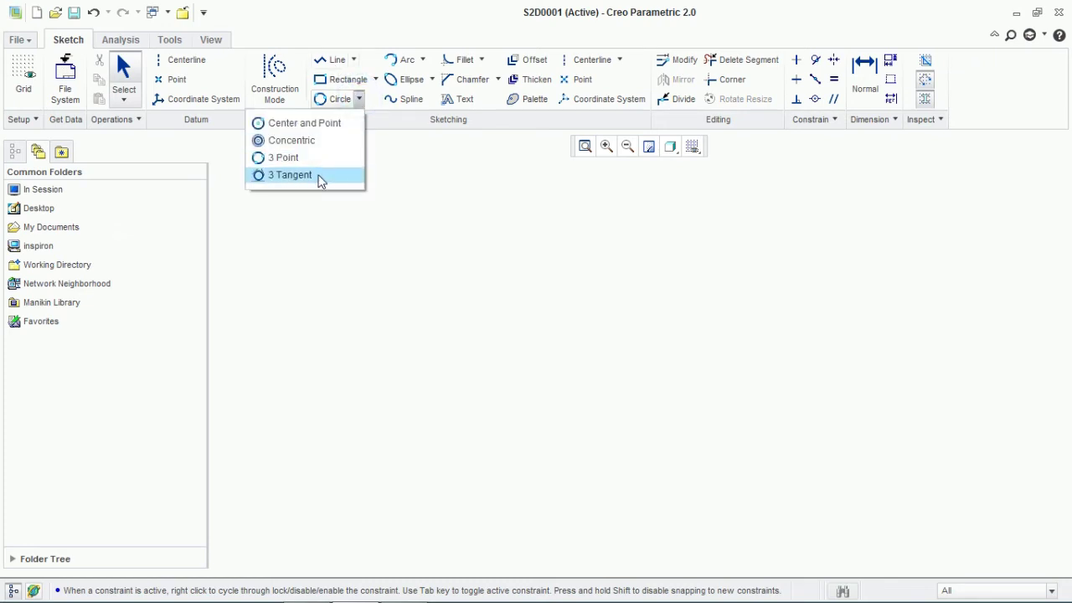
pyautogui.click(626, 201)
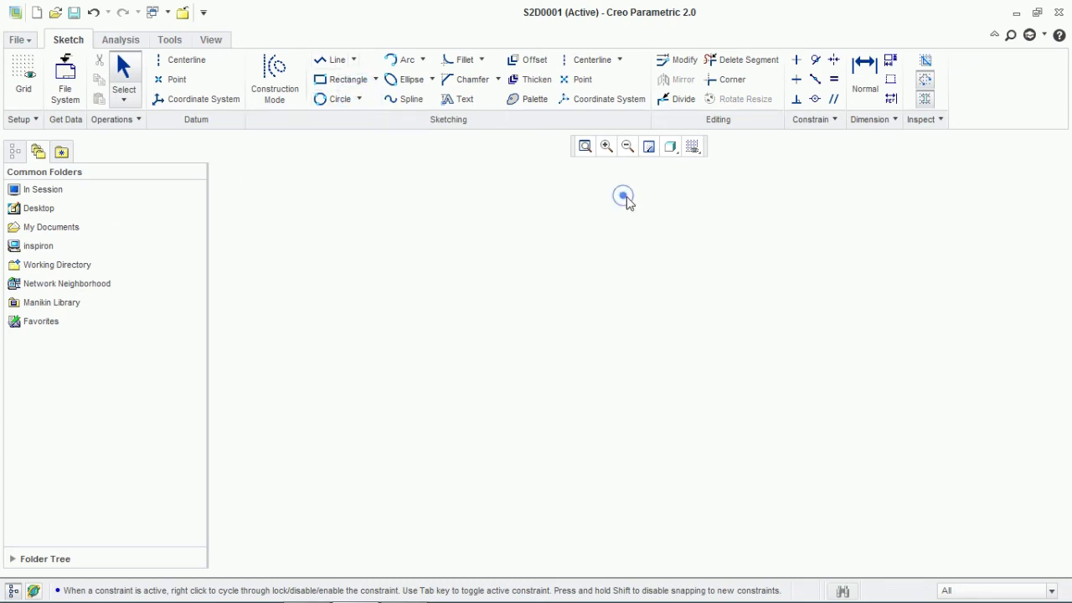
pyautogui.click(345, 103)
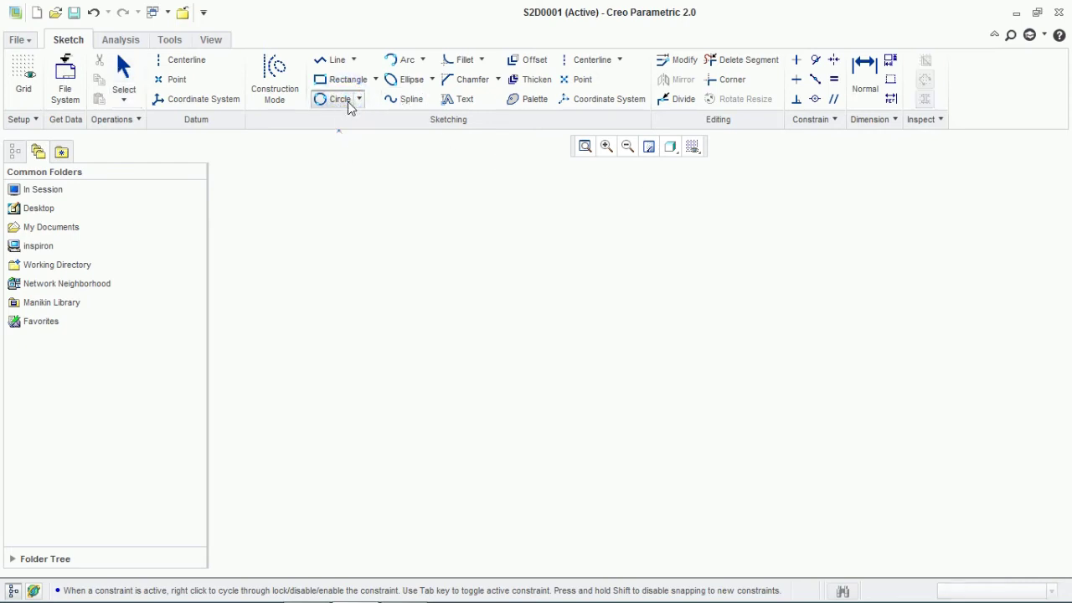
pyautogui.middleClick(364, 126)
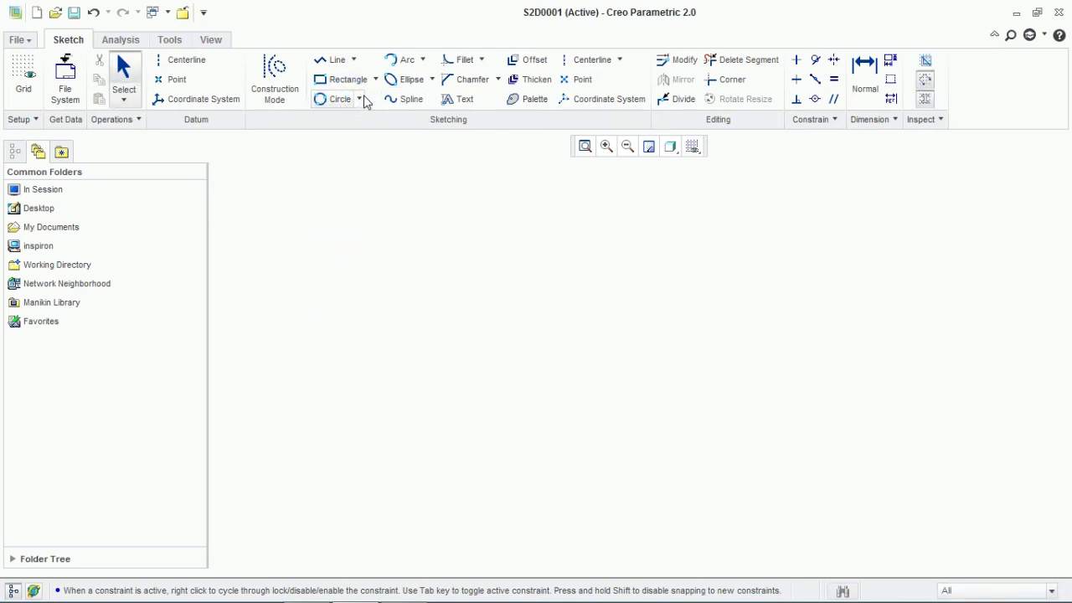
pyautogui.click(360, 100)
pyautogui.click(338, 127)
pyautogui.click(371, 260)
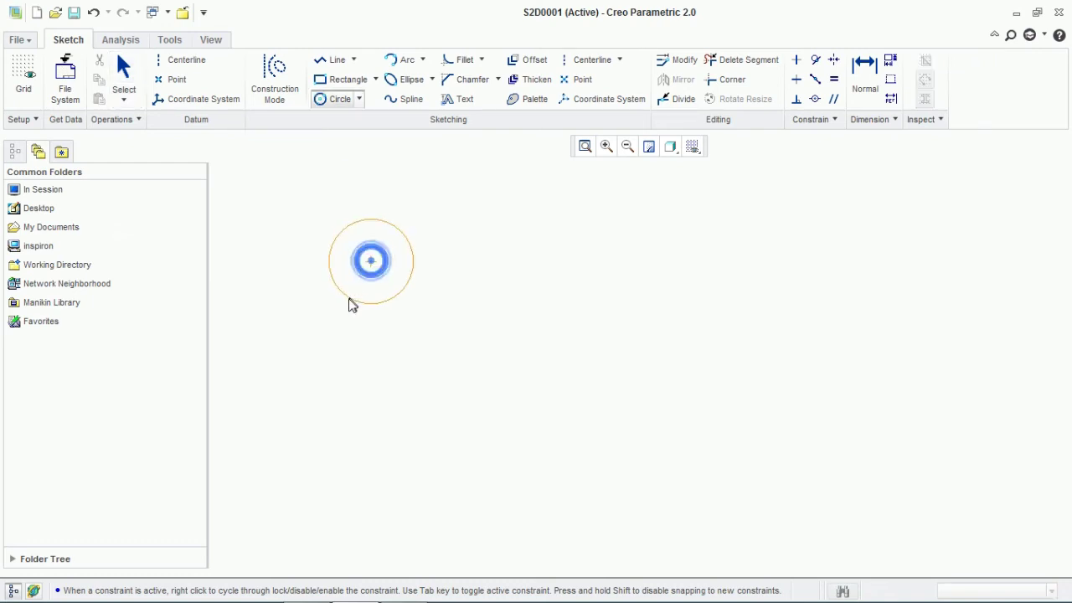
pyautogui.click(351, 305)
pyautogui.middleClick(447, 308)
pyautogui.doubleClick(309, 217)
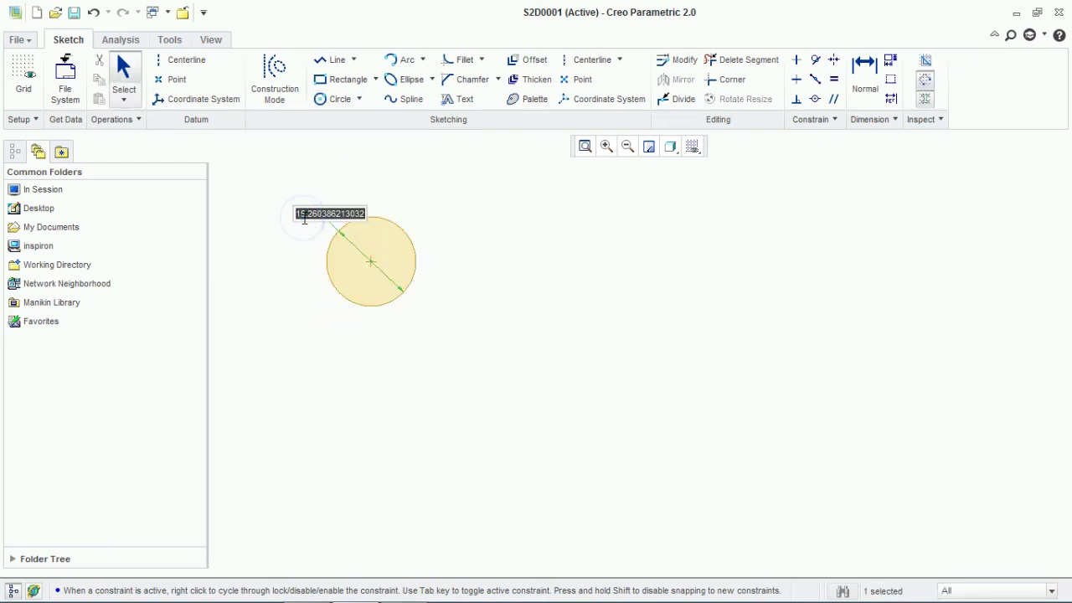
pyautogui.write('20')
pyautogui.press('Return')
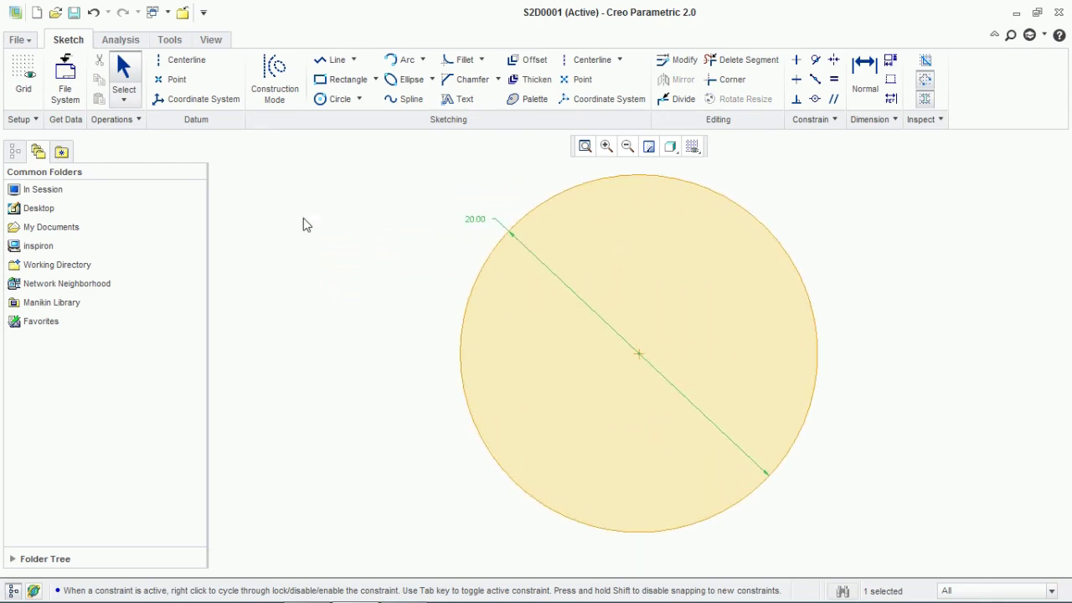
# Add a second circle, equal in size to the 20.00 one, to its right.
pyautogui.click(358, 99)
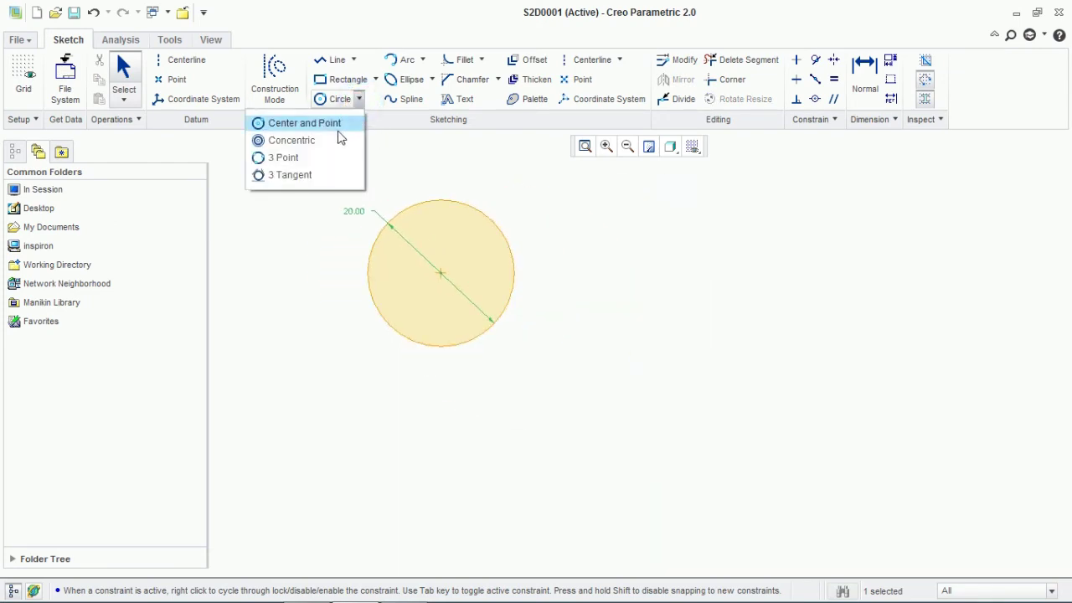
pyautogui.click(336, 124)
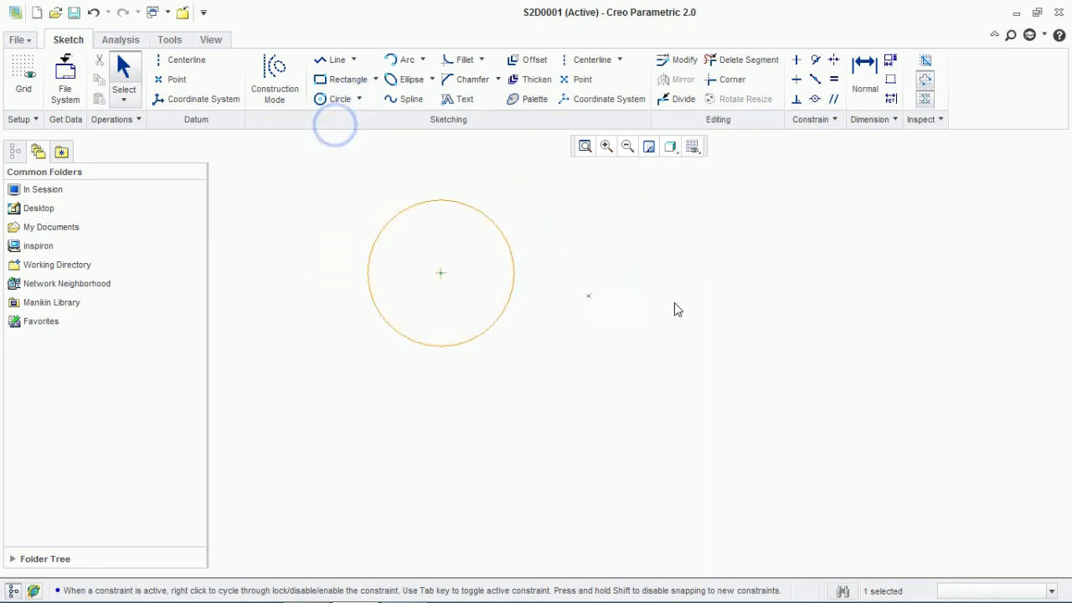
pyautogui.click(749, 251)
pyautogui.click(716, 321)
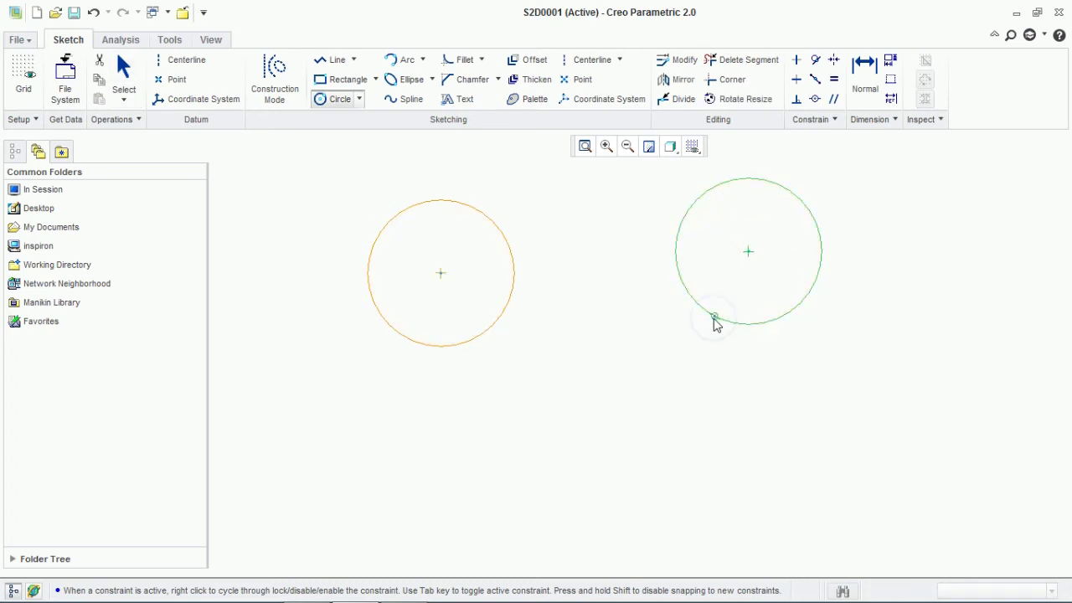
pyautogui.middleClick(719, 348)
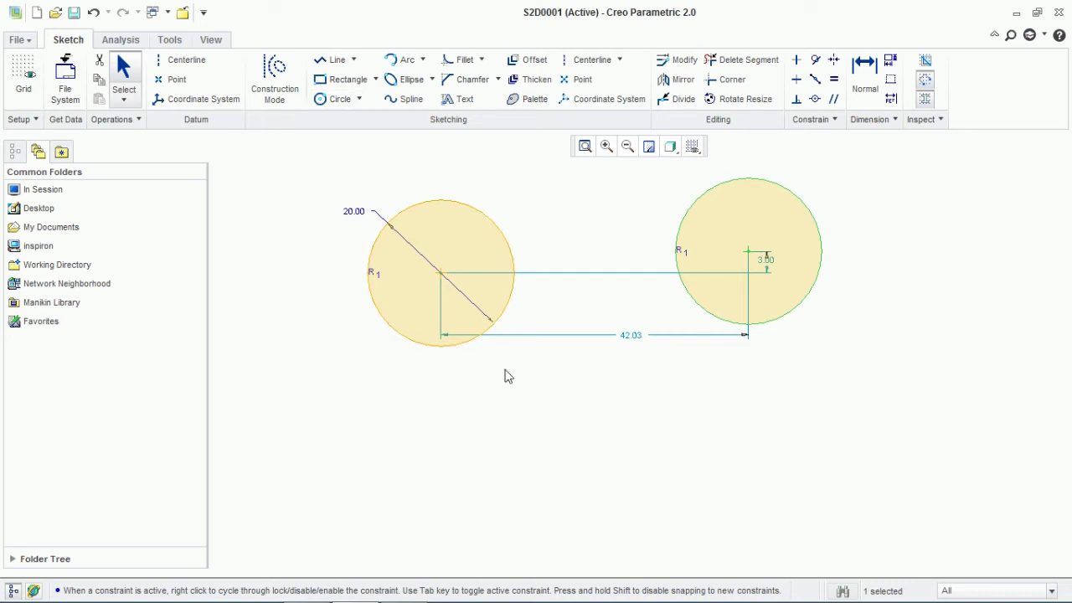
# Add a third equal circle below the gap between the two circles.
pyautogui.click(606, 449)
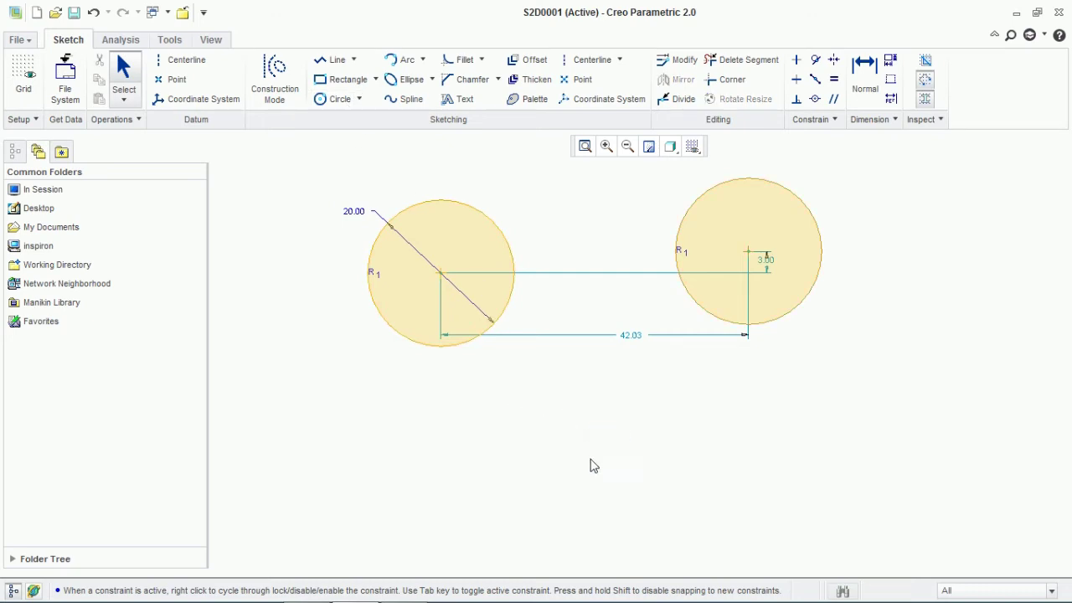
pyautogui.click(338, 100)
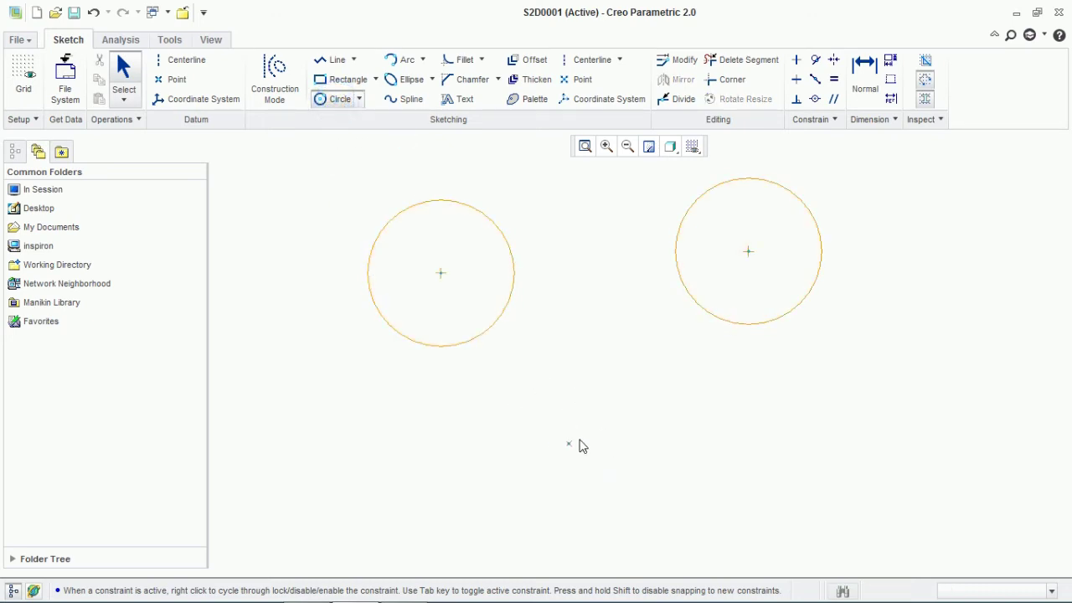
pyautogui.click(602, 420)
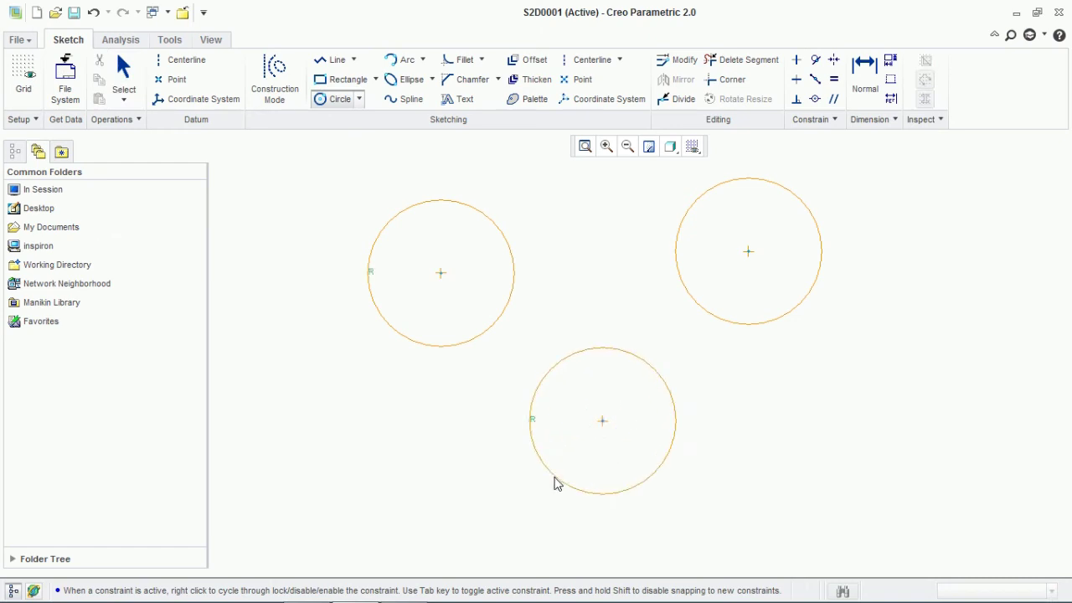
pyautogui.click(556, 484)
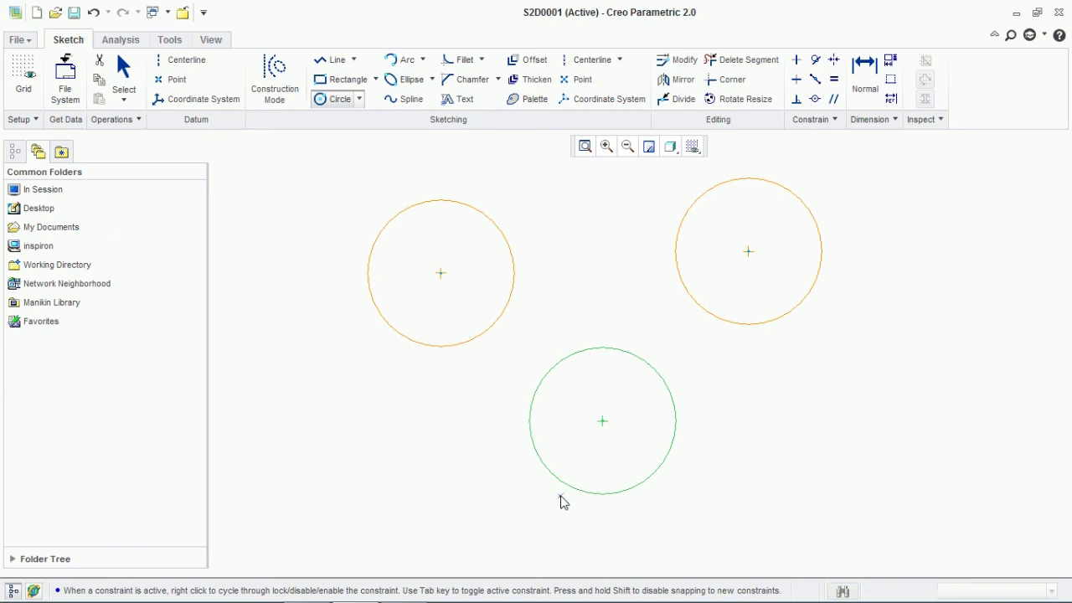
pyautogui.middleClick(562, 500)
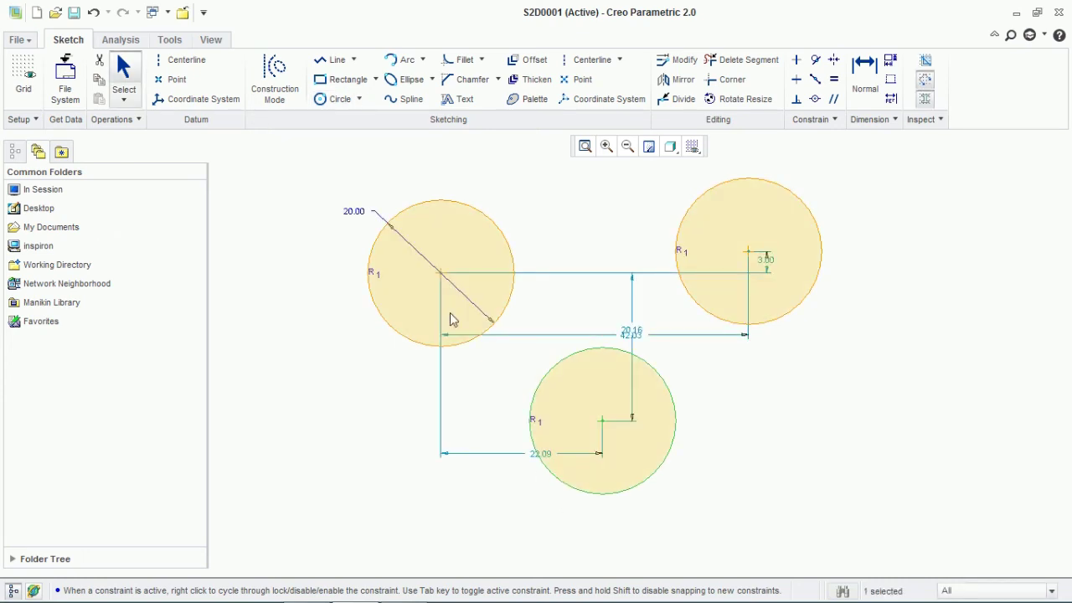
pyautogui.click(359, 100)
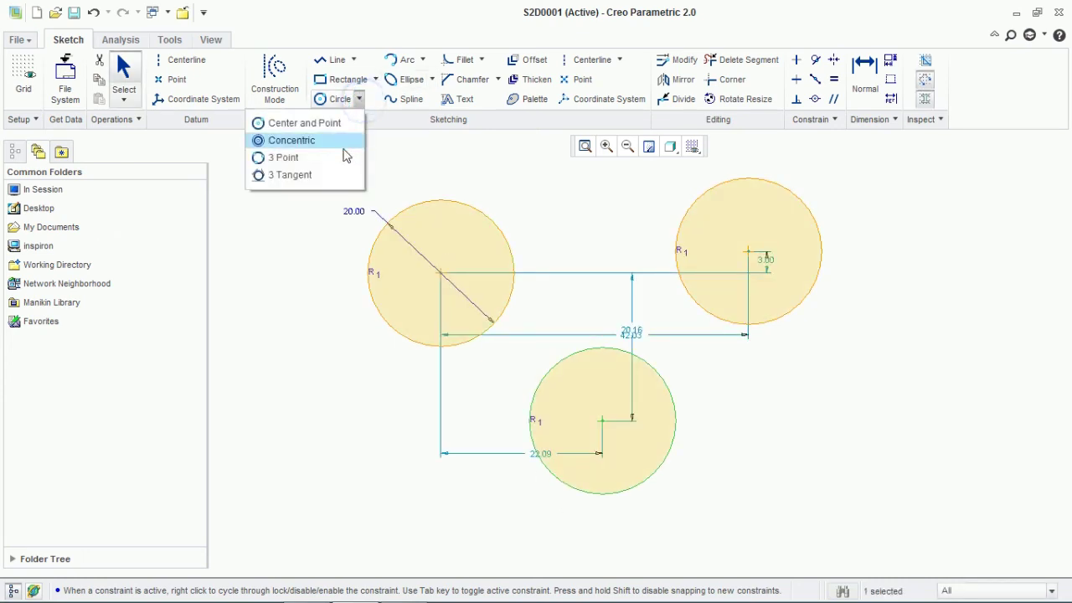
# Draw a circle tangent to the left, right and lower circles, then delete it with the left circle.
pyautogui.click(339, 176)
pyautogui.click(514, 274)
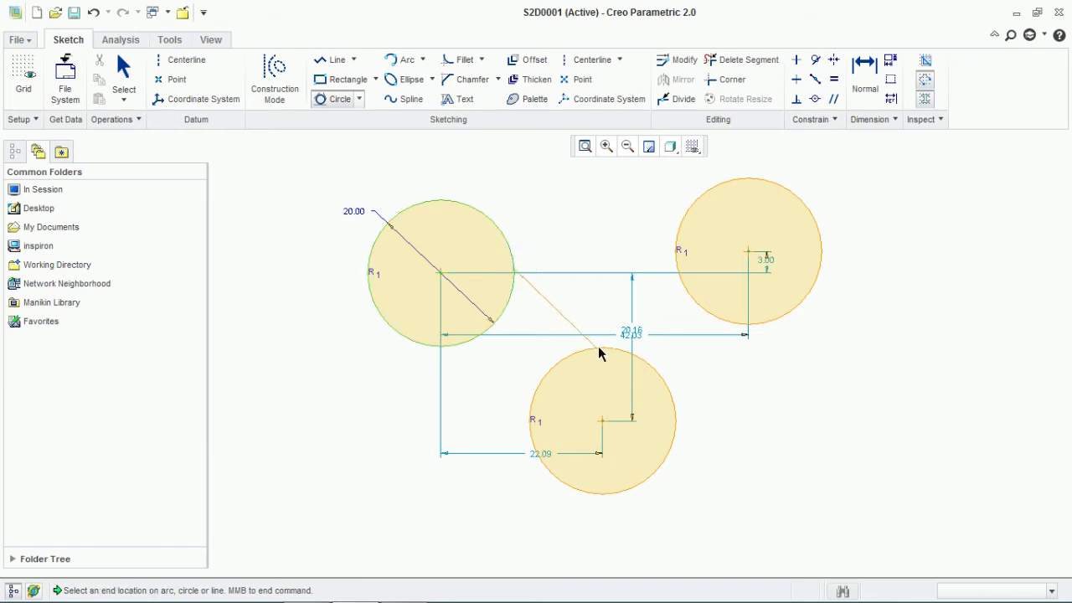
pyautogui.click(674, 251)
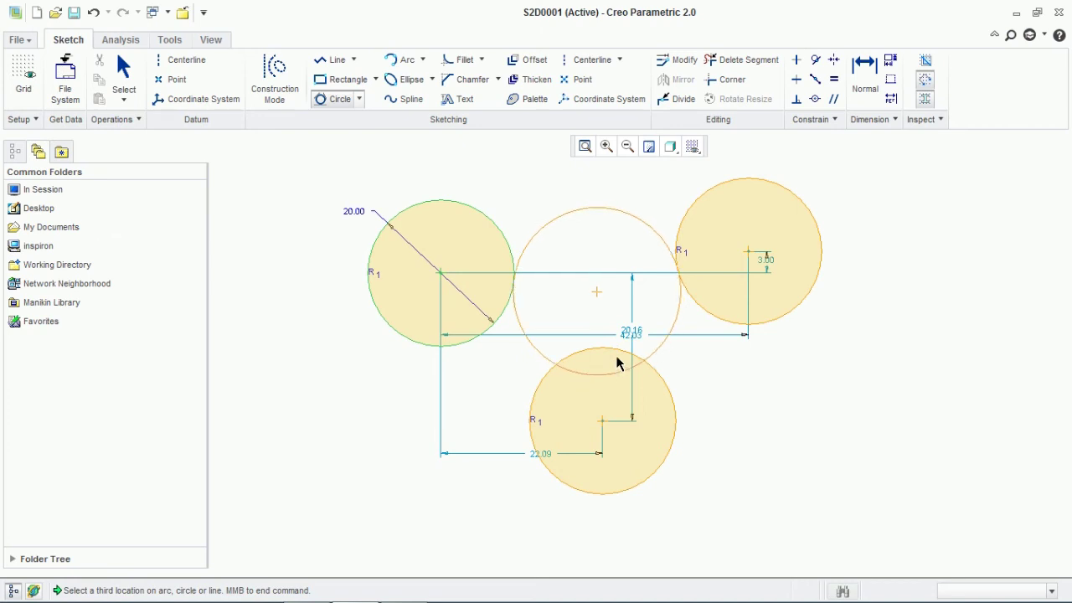
pyautogui.click(617, 356)
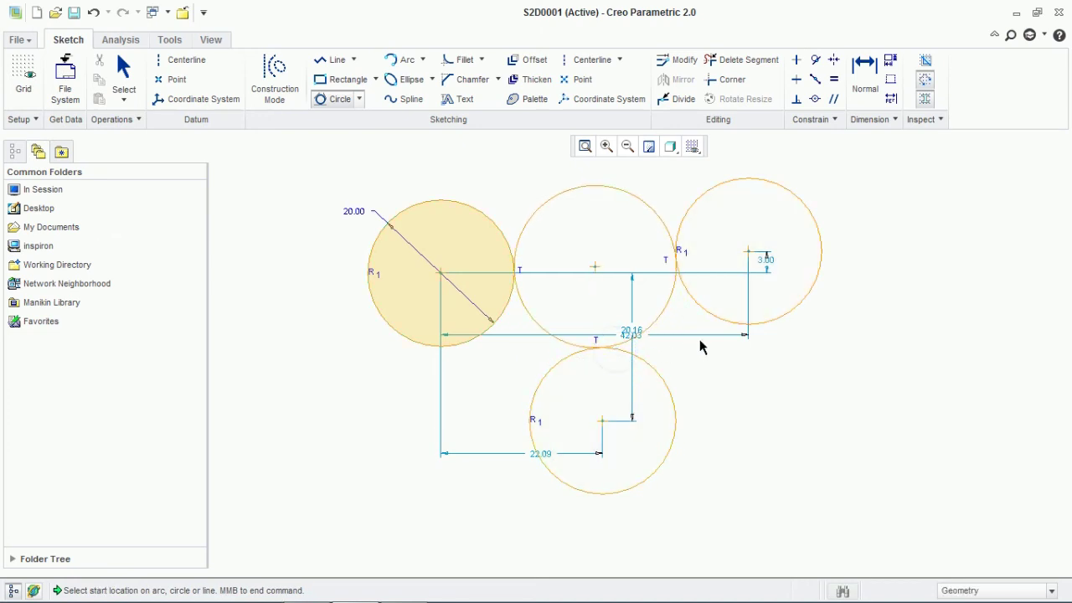
pyautogui.middleClick(701, 347)
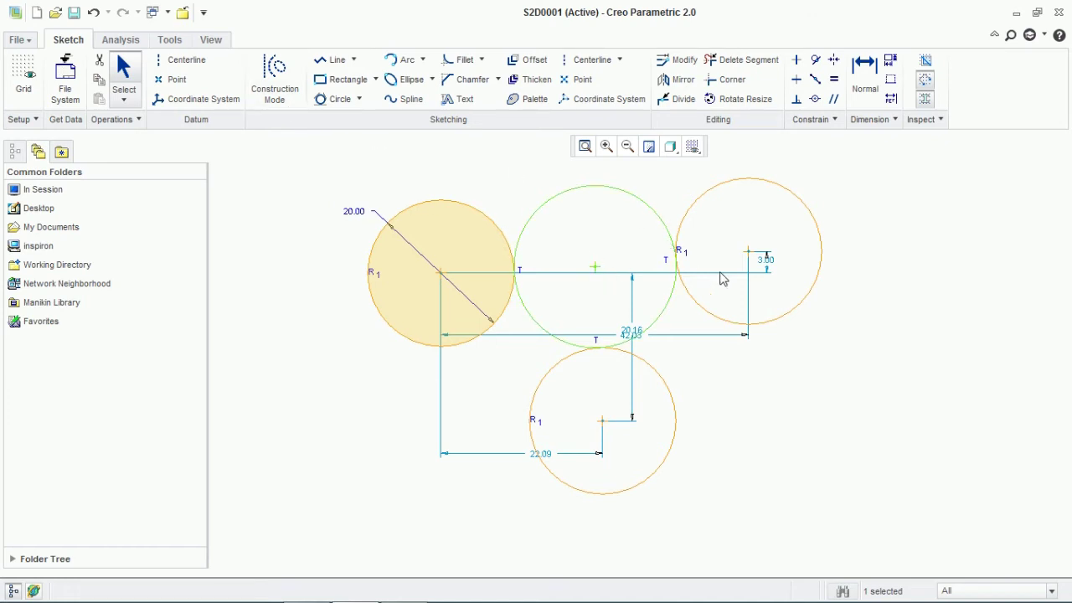
pyautogui.moveTo(900, 180); pyautogui.dragTo(363, 492)
pyautogui.press('Delete')
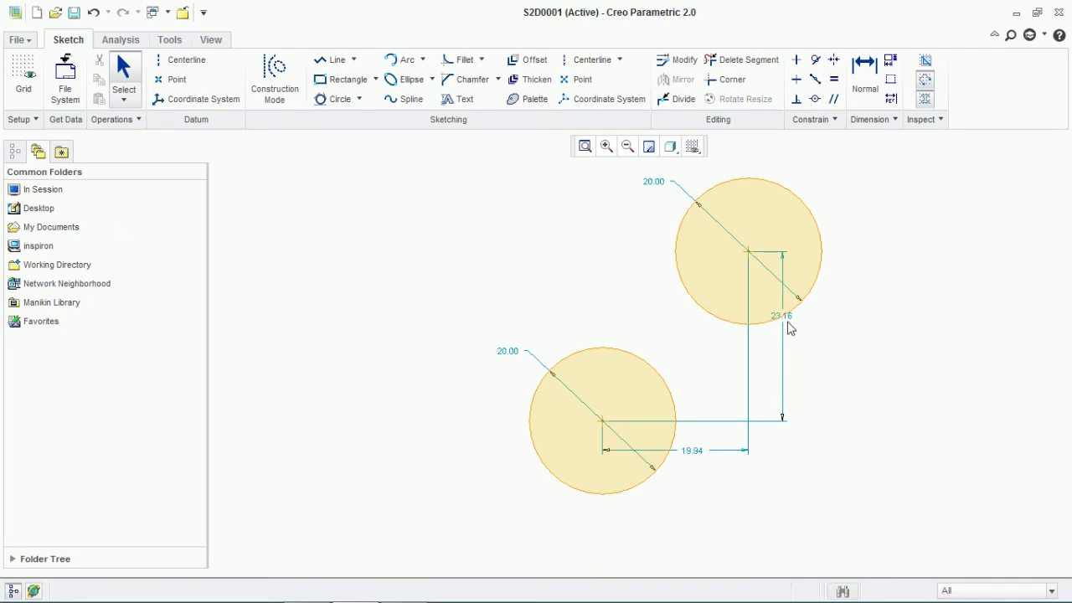
# Delete the lower circle, then the last 20.00 circle, with their dimensions.
pyautogui.moveTo(887, 179); pyautogui.dragTo(478, 513)
pyautogui.press('Delete')
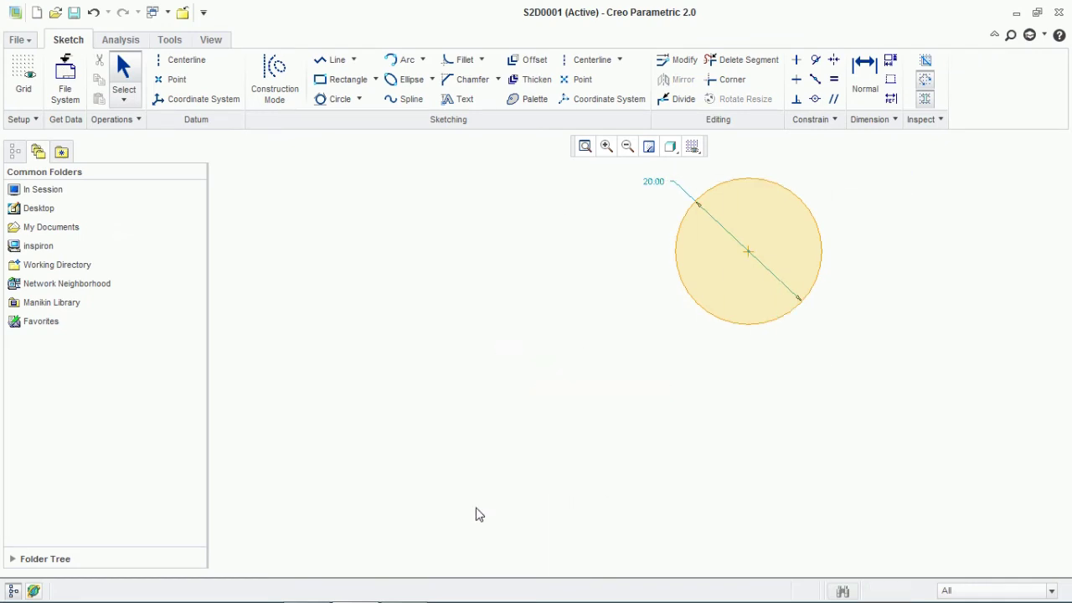
pyautogui.moveTo(864, 184); pyautogui.dragTo(625, 332)
pyautogui.scroll(1, 837, 213)
pyautogui.moveTo(853, 167); pyautogui.dragTo(634, 374)
pyautogui.press('Delete')
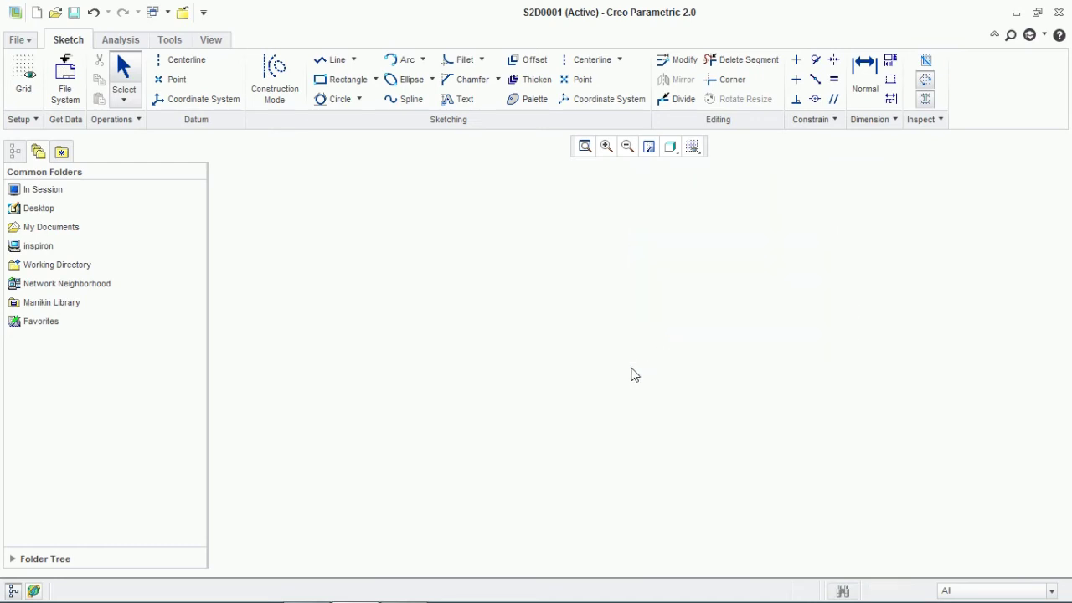
# Draw two three-point arcs, then delete both with their dimensions.
pyautogui.click(423, 61)
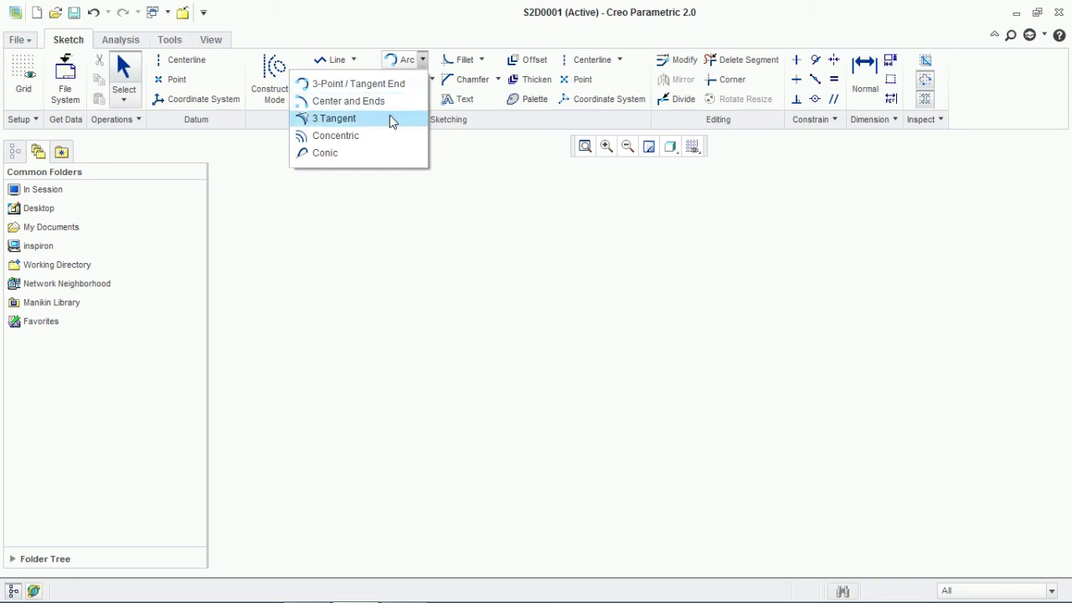
pyautogui.click(379, 85)
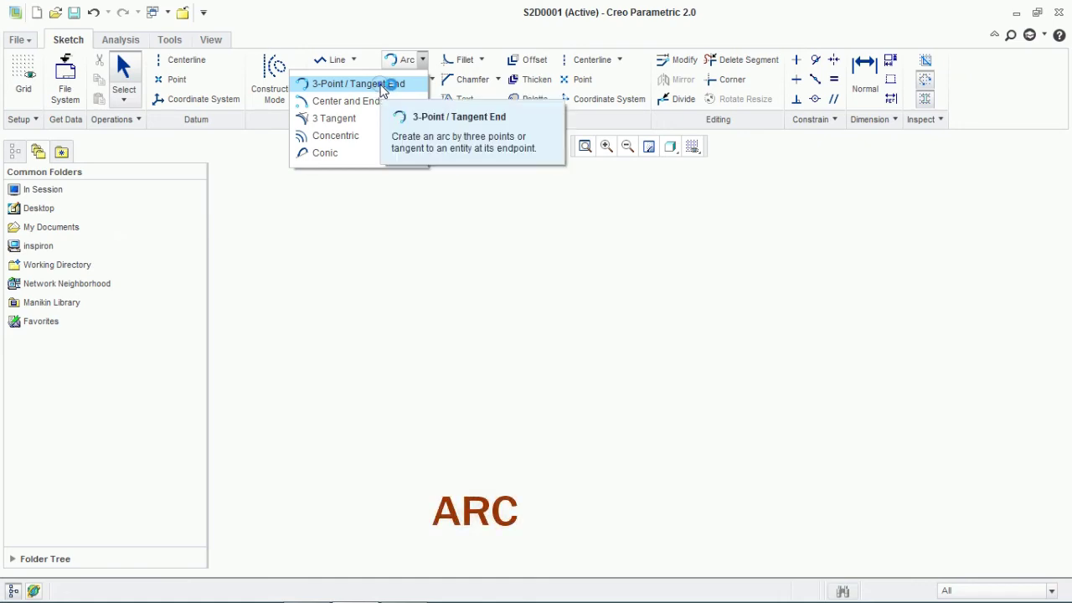
pyautogui.click(384, 85)
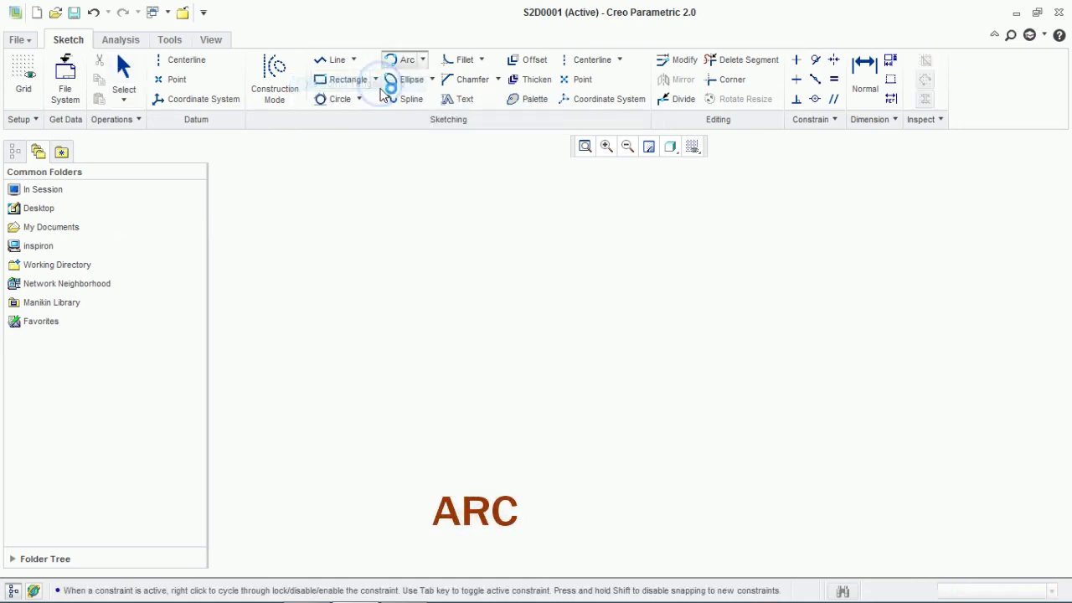
pyautogui.click(482, 320)
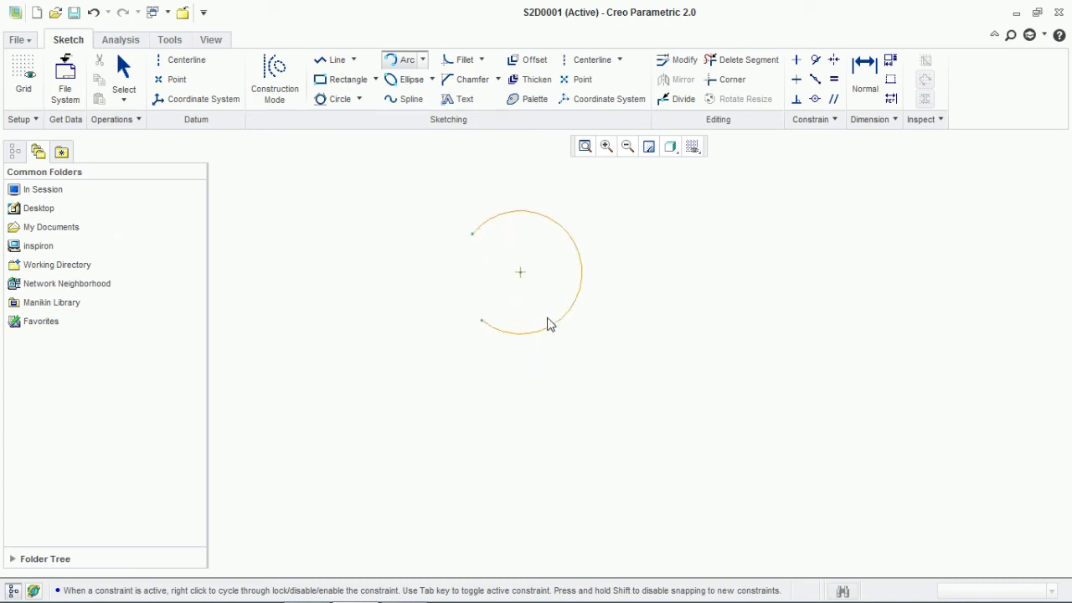
pyautogui.click(525, 268)
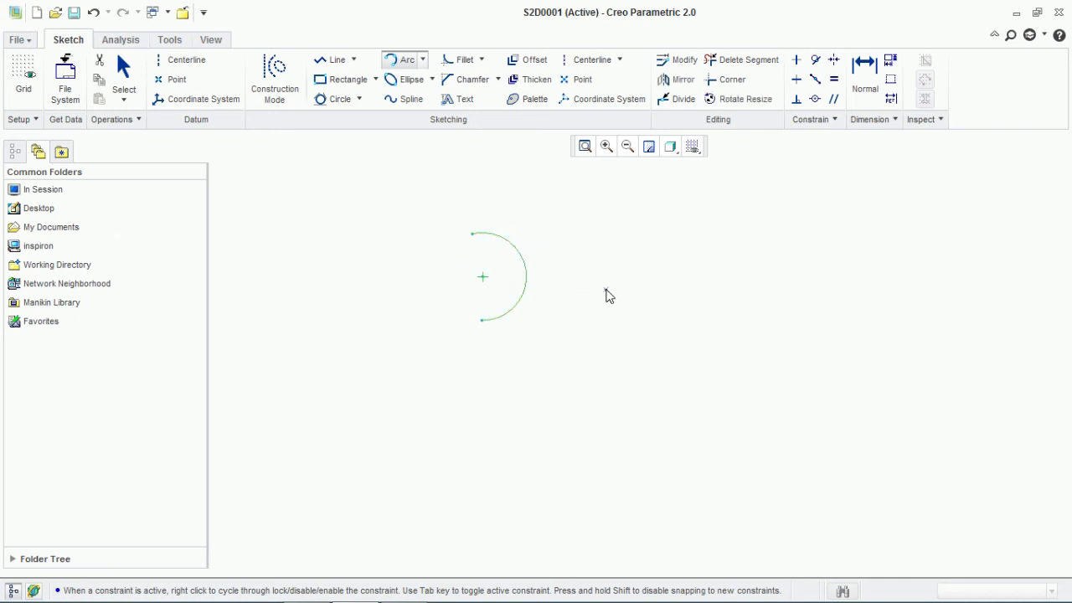
pyautogui.click(696, 381)
pyautogui.click(802, 368)
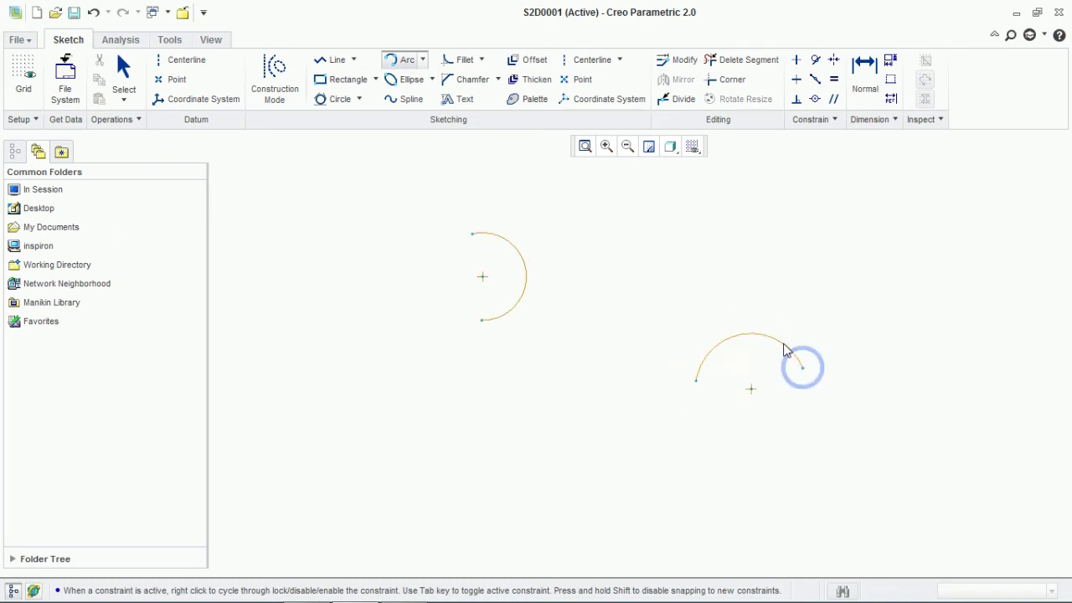
pyautogui.click(743, 326)
pyautogui.middleClick(821, 340)
pyautogui.moveTo(846, 208)
pyautogui.mouseDown()
pyautogui.moveTo(763, 435)
pyautogui.moveTo(387, 441)
pyautogui.mouseUp()
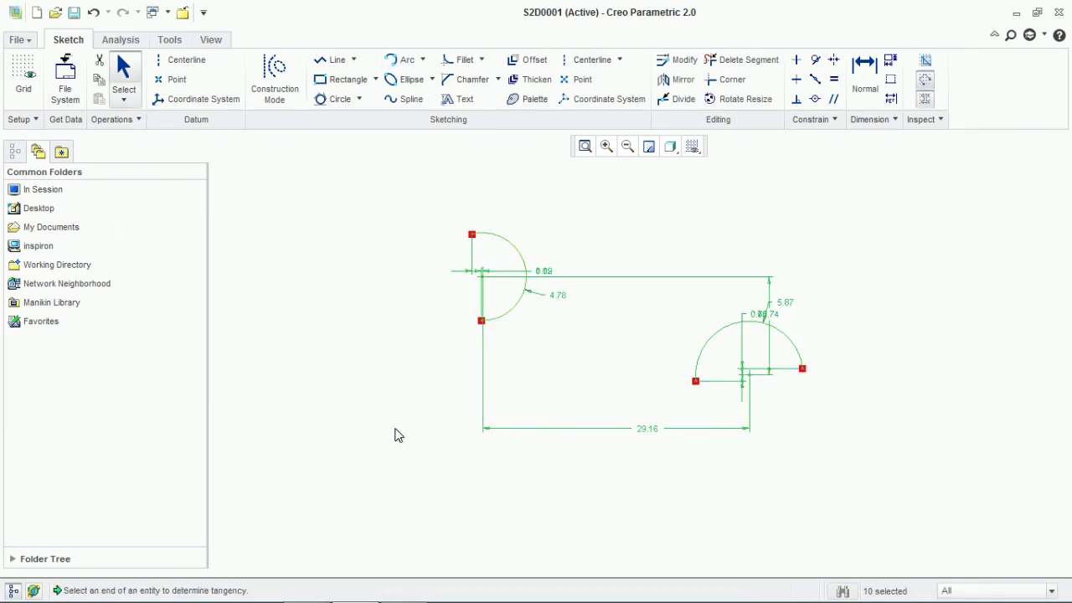
pyautogui.press('Delete')
pyautogui.click(420, 360)
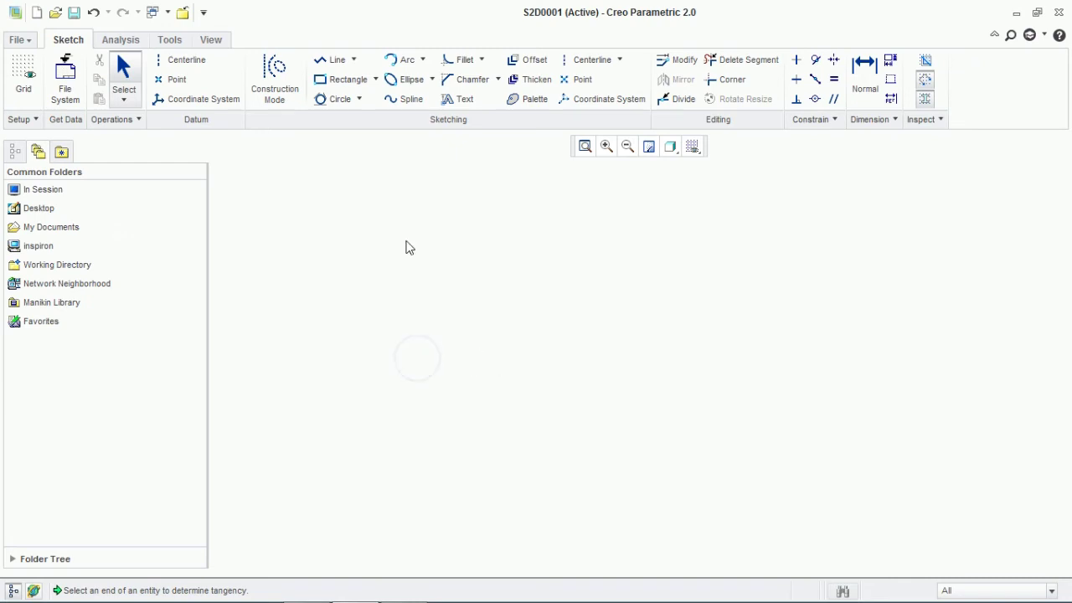
# Draw a new three-point arc and change its radius from 7.76 to 10.
pyautogui.click(399, 59)
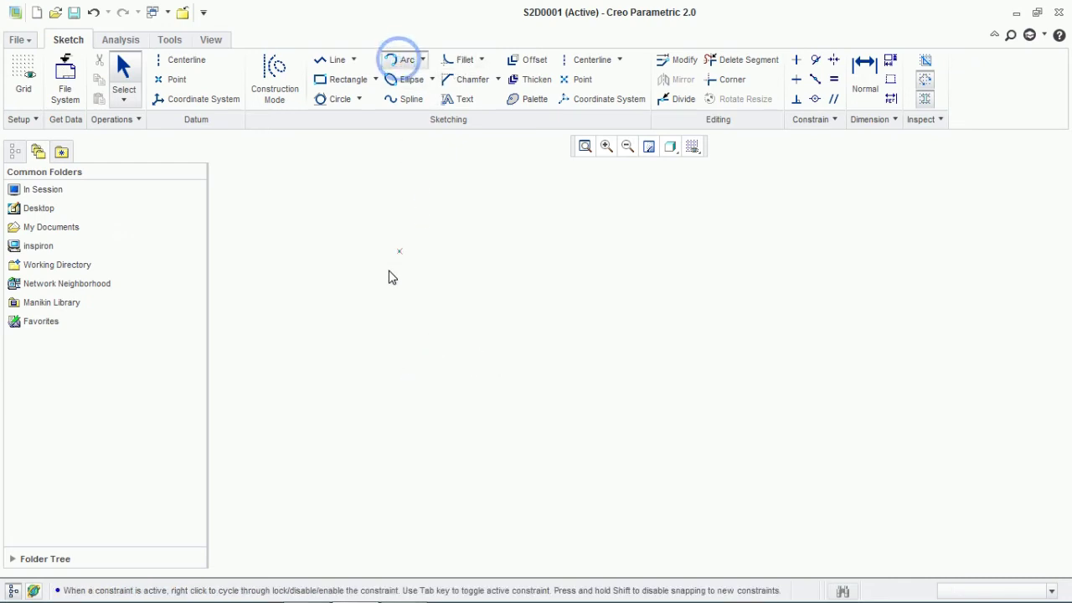
pyautogui.click(387, 269)
pyautogui.click(526, 280)
pyautogui.click(471, 223)
pyautogui.middleClick(526, 226)
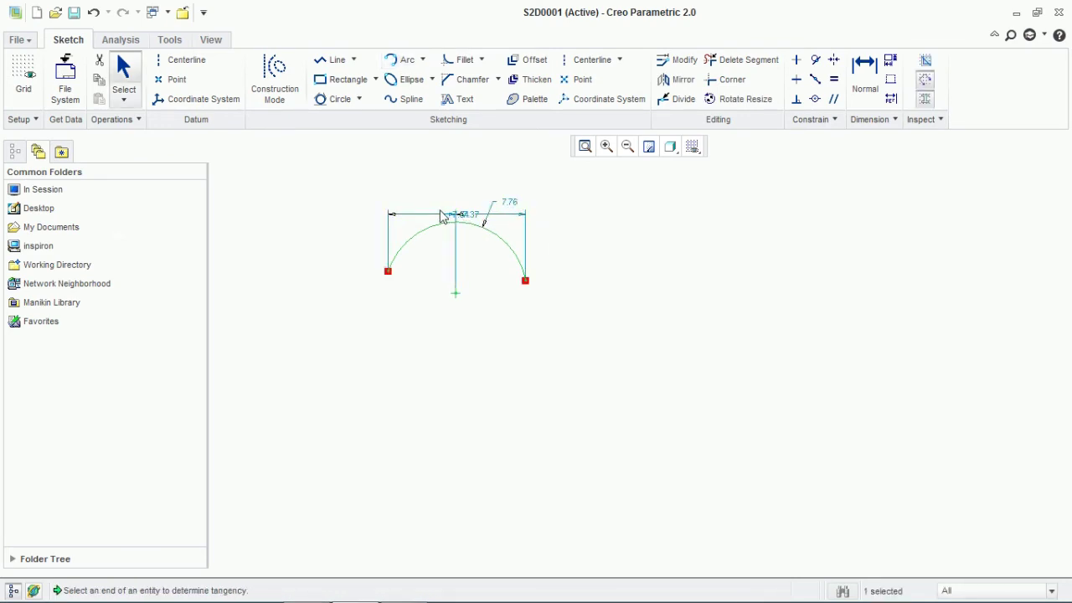
pyautogui.click(482, 277)
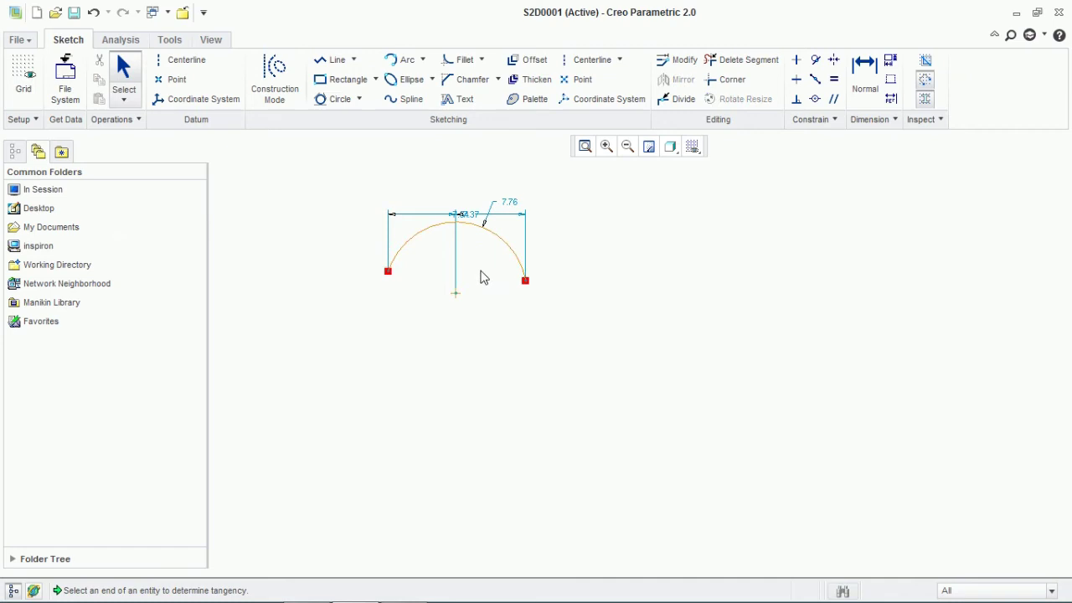
pyautogui.moveTo(479, 219); pyautogui.dragTo(471, 257)
pyautogui.click(508, 204)
pyautogui.doubleClick(507, 203)
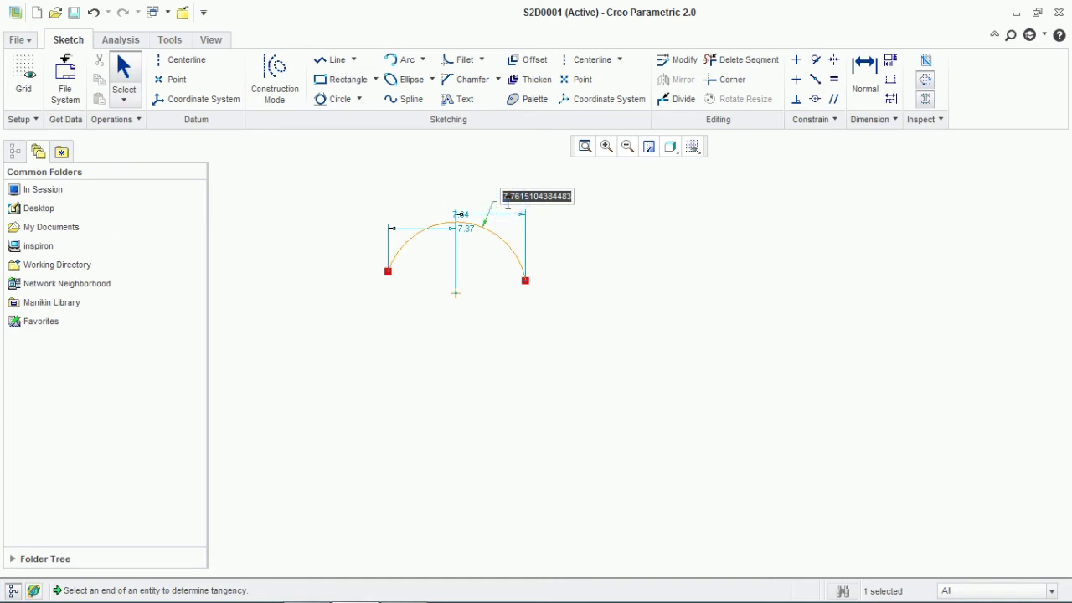
pyautogui.write('10')
pyautogui.press('Return')
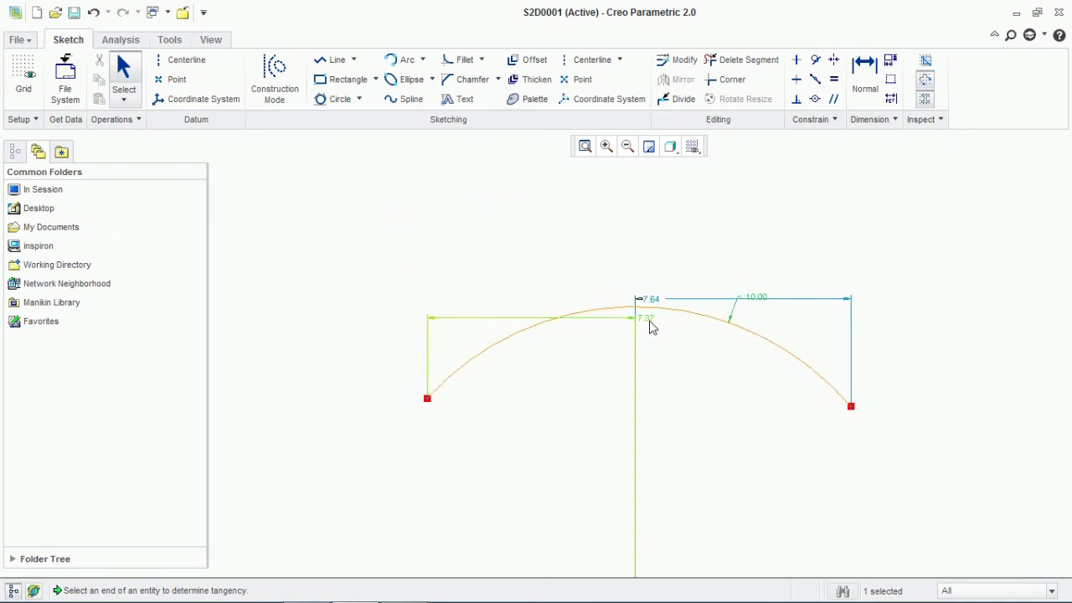
# Set both arc offset dimensions to 5.00, then delete all four sketch entities.
pyautogui.doubleClick(653, 302)
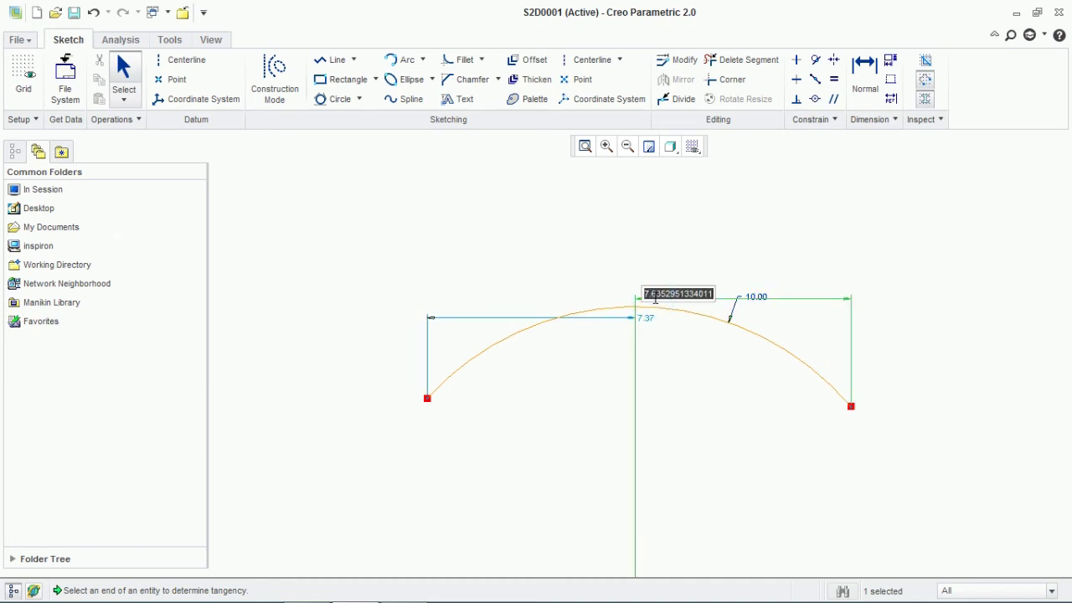
pyautogui.write('50')
pyautogui.press('Return')
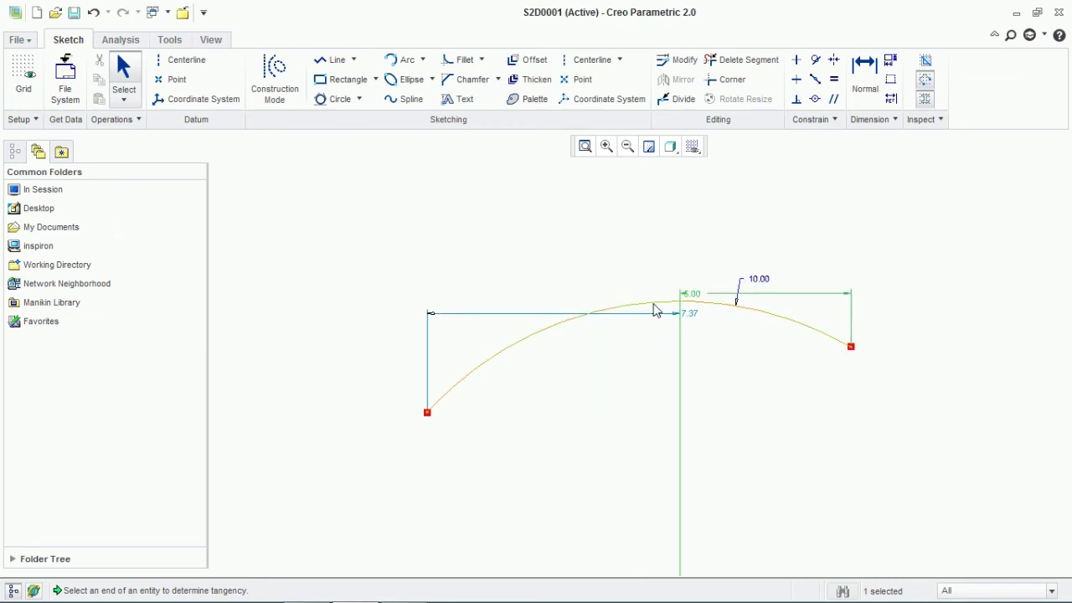
pyautogui.doubleClick(688, 313)
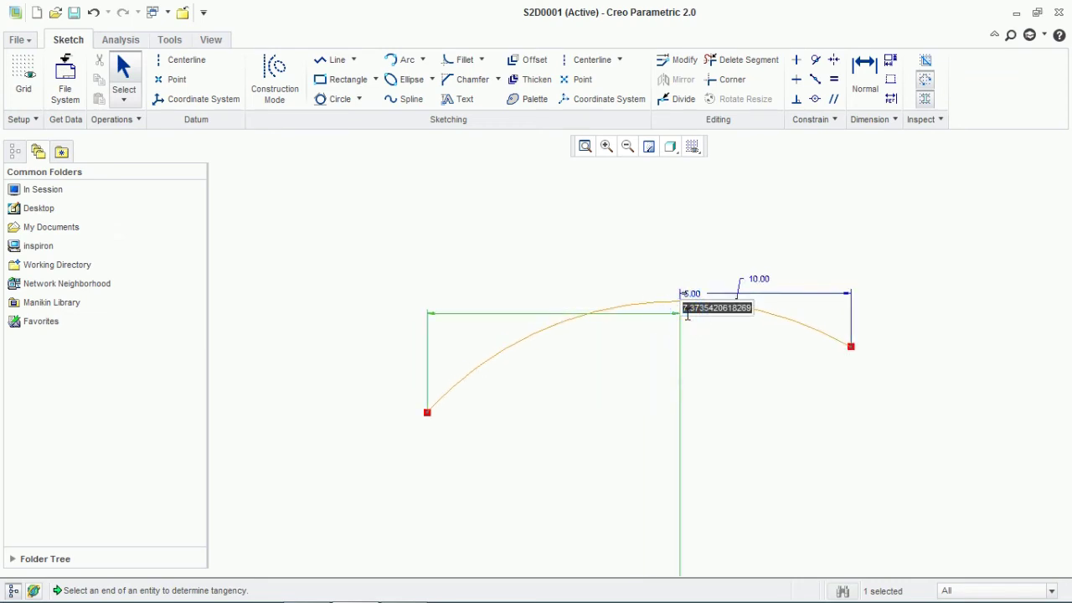
pyautogui.write('5')
pyautogui.press('Return')
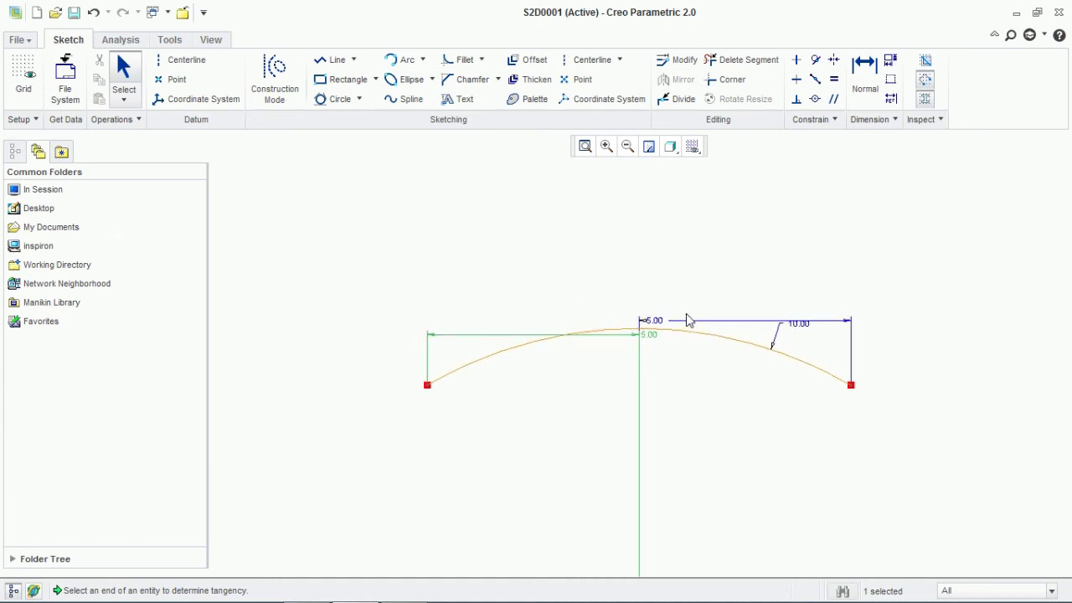
pyautogui.moveTo(893, 250)
pyautogui.mouseDown()
pyautogui.moveTo(653, 452)
pyautogui.moveTo(311, 472)
pyautogui.mouseUp()
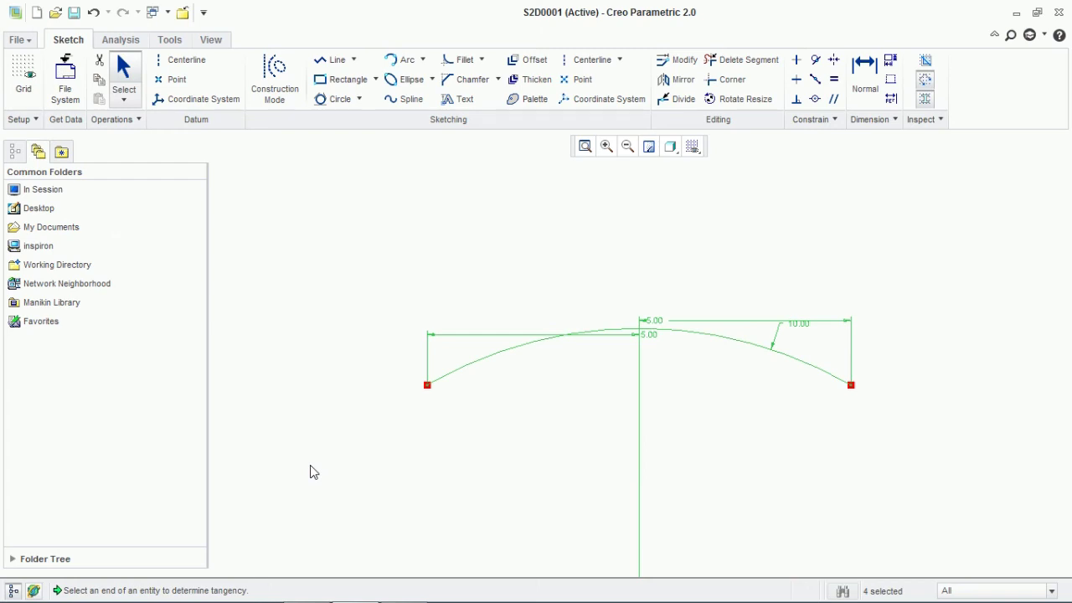
pyautogui.press('Delete')
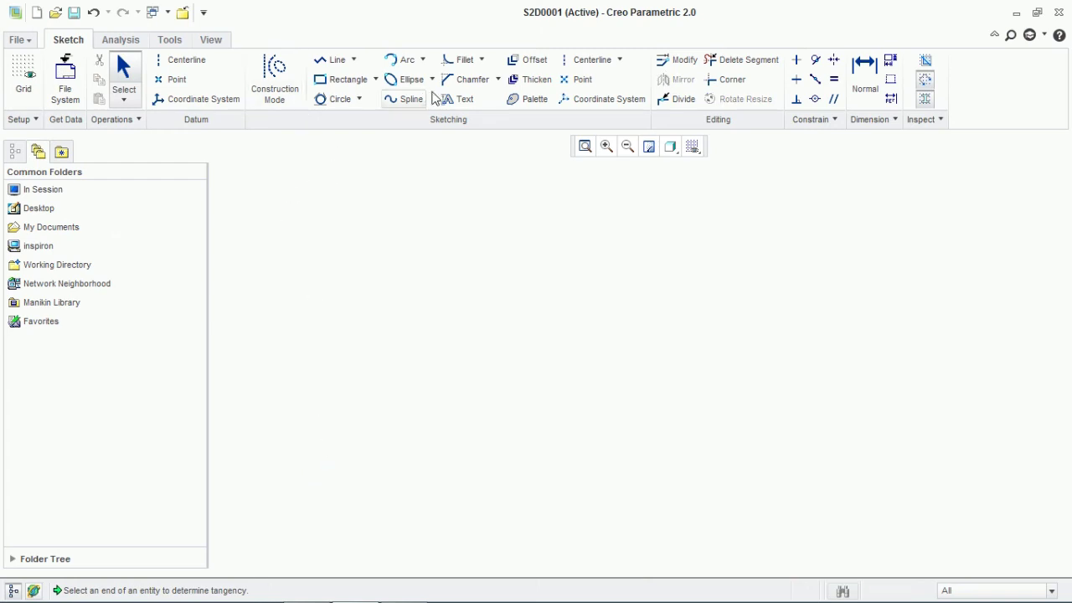
# Draw a centre-and-ends semicircular arc of radius 2.80.
pyautogui.click(423, 59)
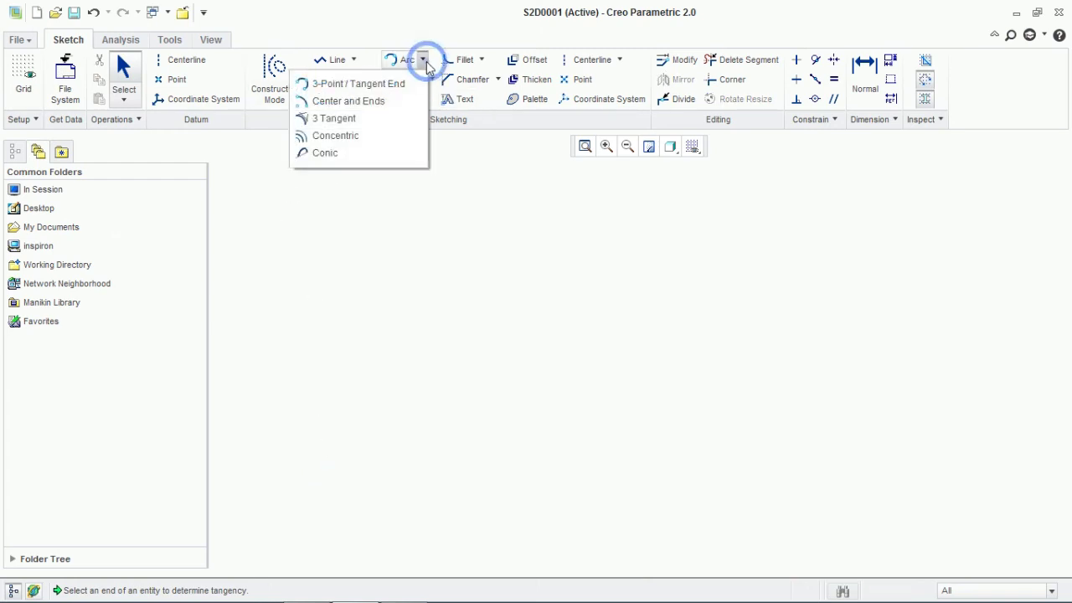
pyautogui.click(388, 101)
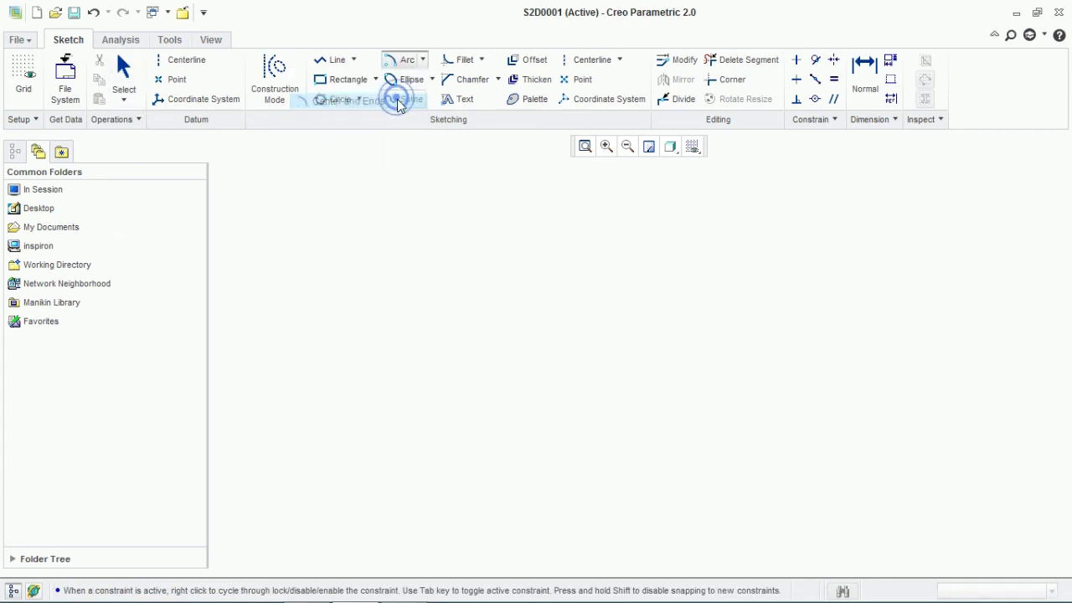
pyautogui.click(486, 360)
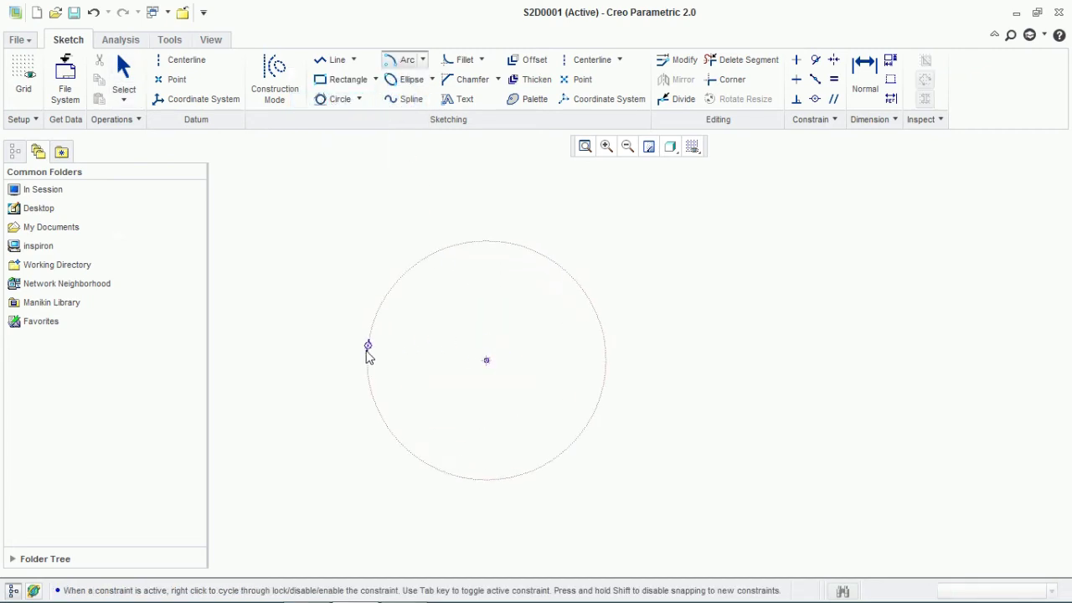
pyautogui.click(368, 361)
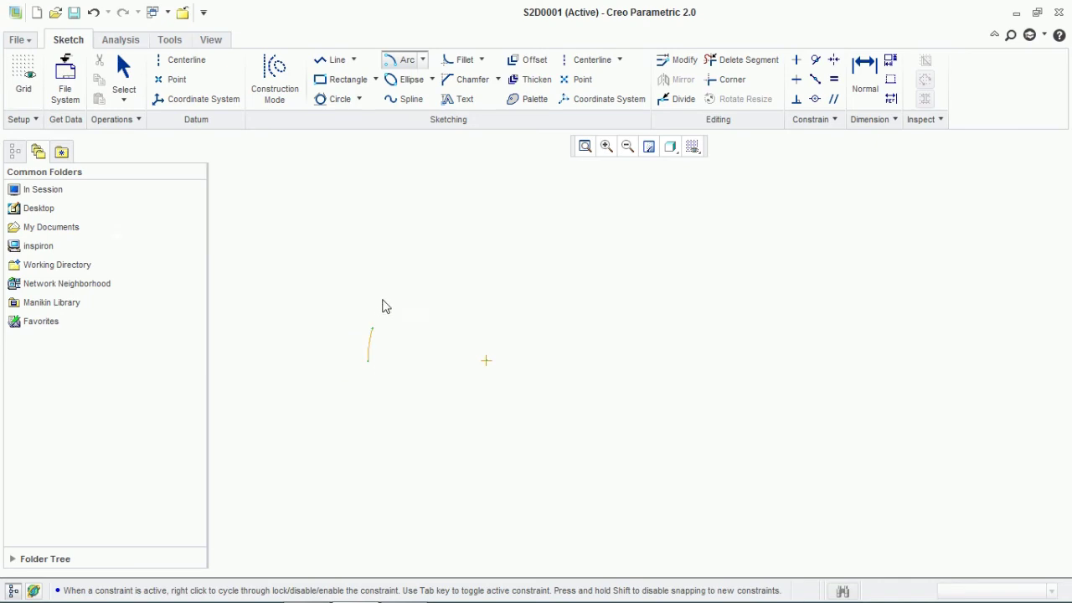
pyautogui.click(598, 362)
pyautogui.middleClick(614, 416)
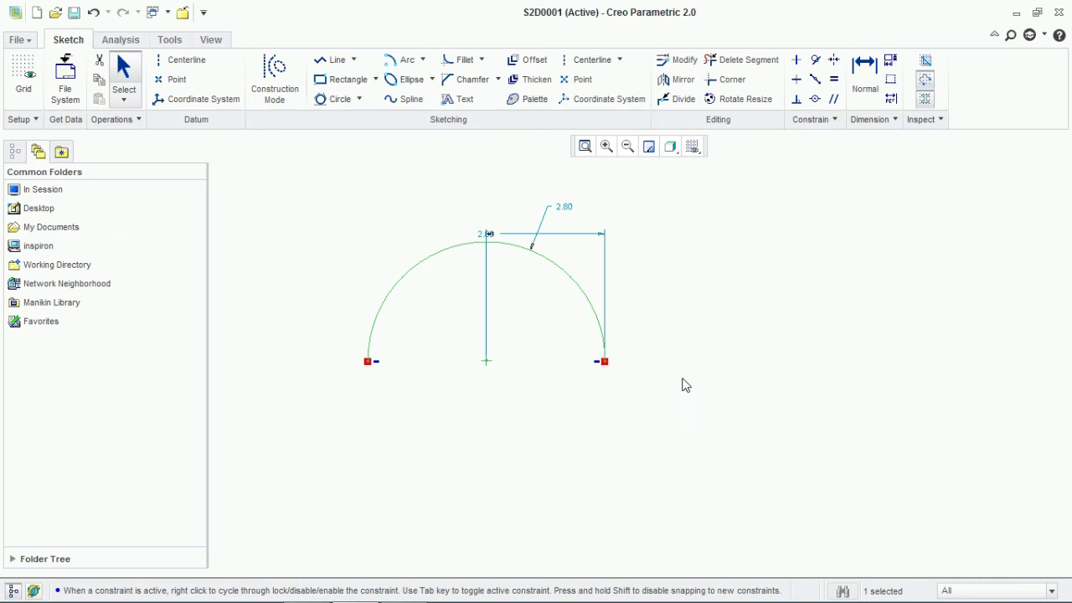
# Draw a second centre-and-ends trial arc to the right of the semicircle.
pyautogui.click(407, 63)
pyautogui.click(785, 346)
pyautogui.click(758, 248)
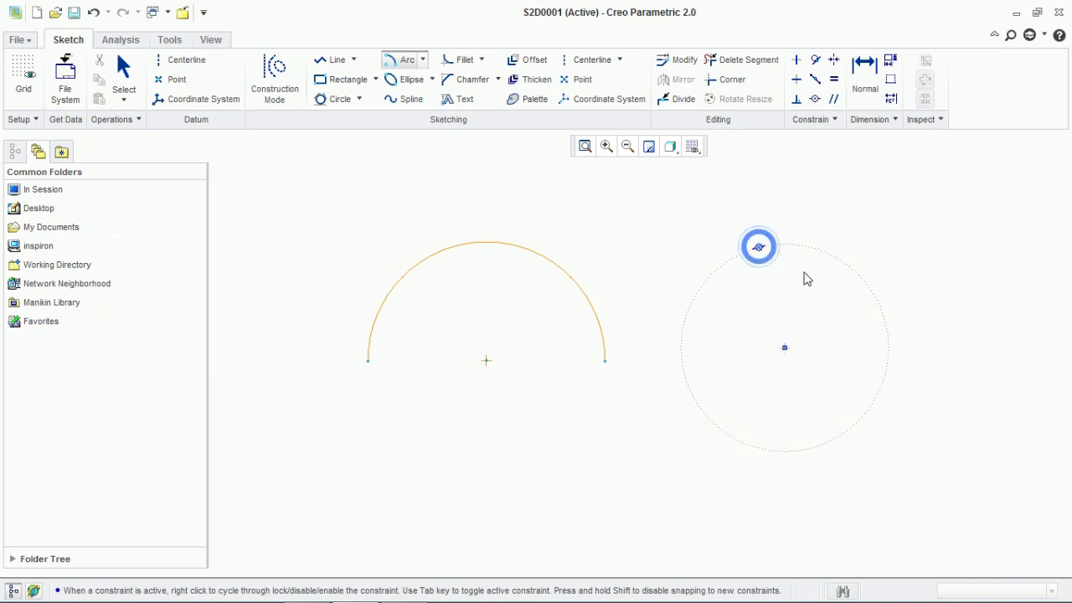
pyautogui.click(795, 441)
pyautogui.middleClick(811, 428)
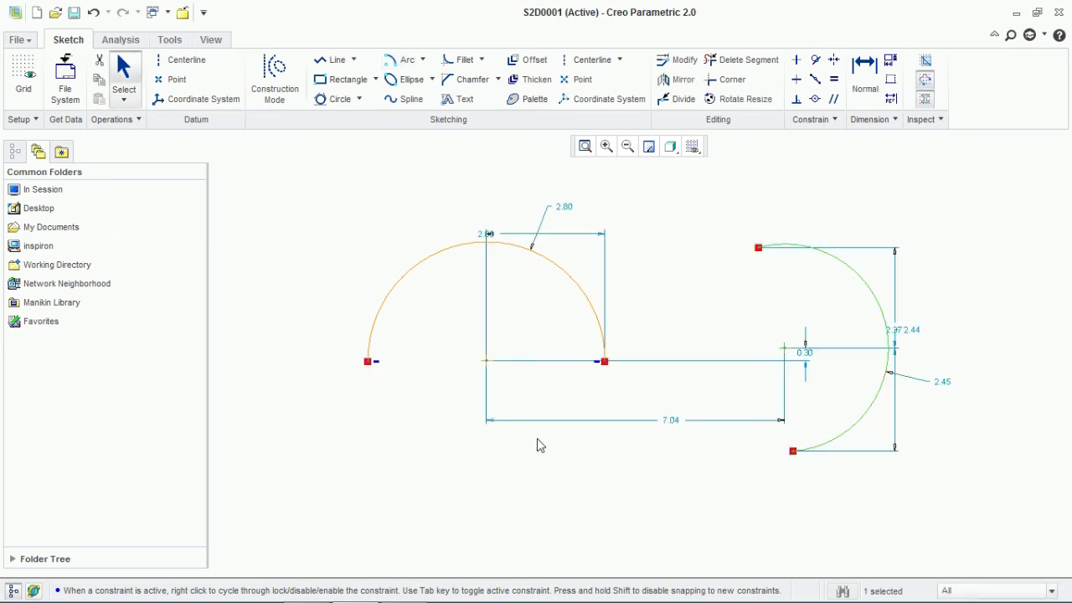
pyautogui.click(494, 463)
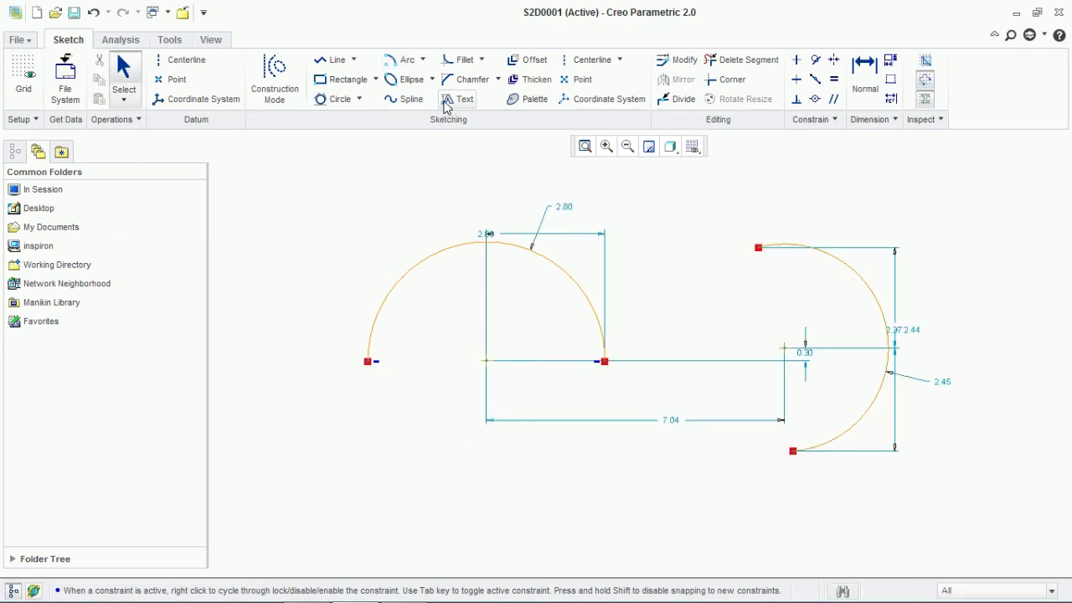
# Draw a small centre-and-ends trial arc above the semicircle.
pyautogui.click(423, 60)
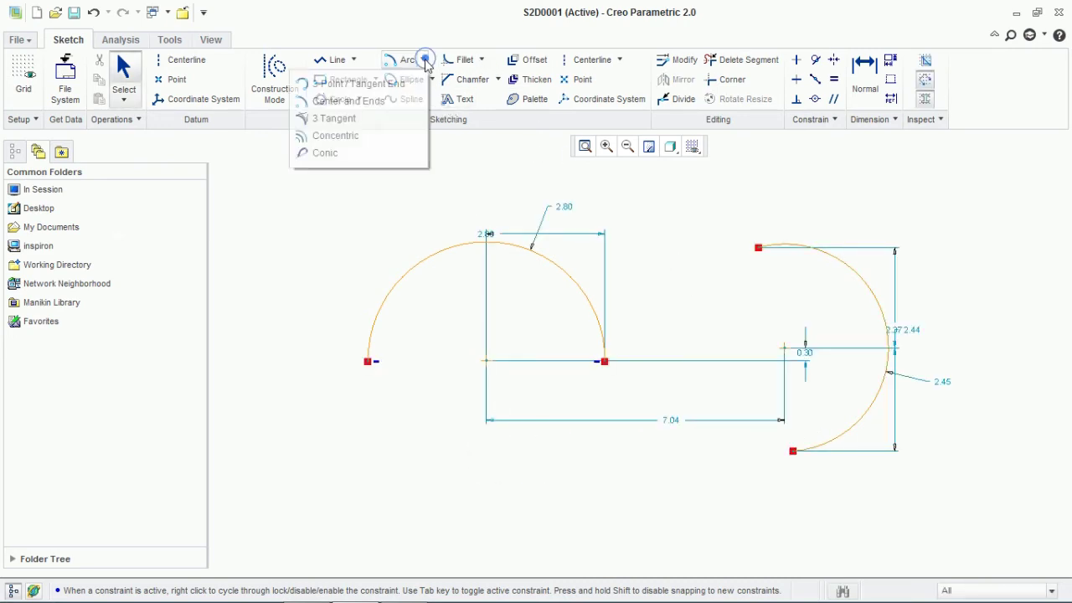
pyautogui.click(405, 106)
pyautogui.click(647, 241)
pyautogui.click(597, 223)
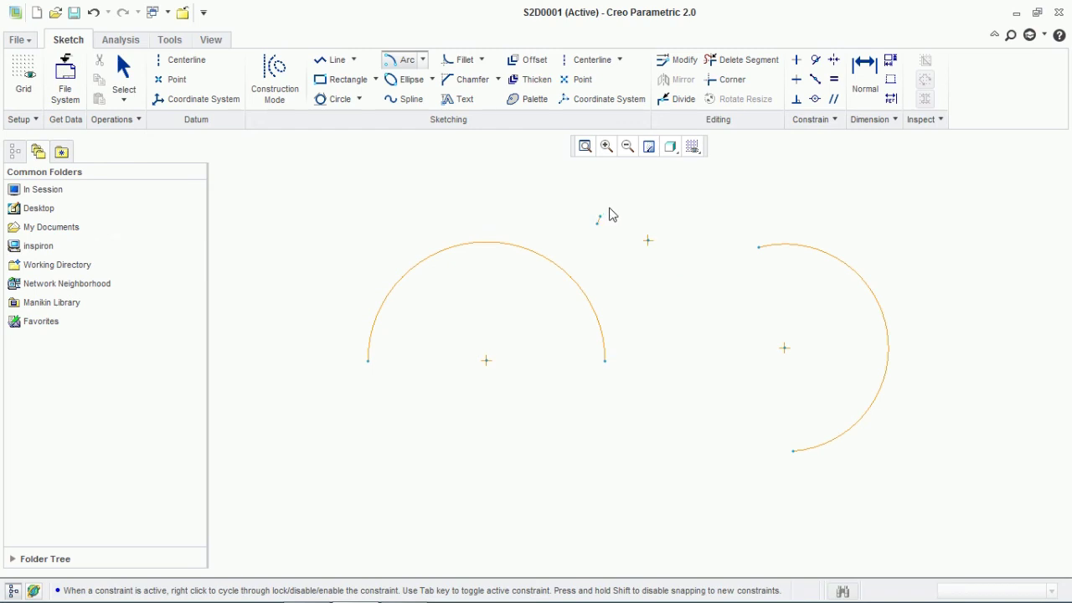
pyautogui.click(654, 204)
pyautogui.middleClick(710, 218)
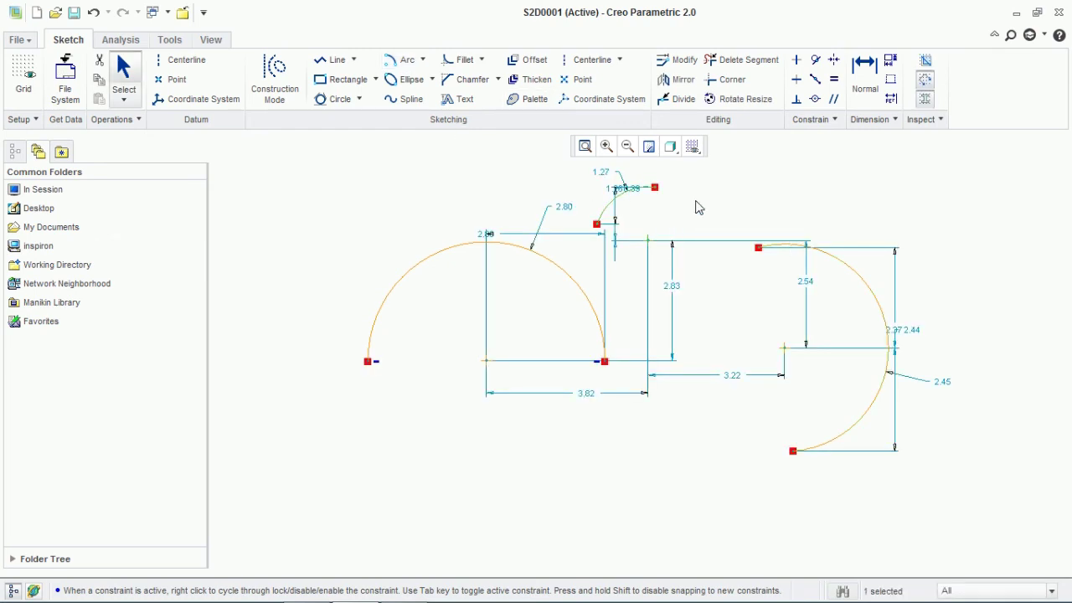
# Delete the extra right arc and small top arc, then select the 2.80 width dimension.
pyautogui.moveTo(980, 166)
pyautogui.mouseDown()
pyautogui.moveTo(927, 358)
pyautogui.moveTo(405, 458)
pyautogui.moveTo(672, 452)
pyautogui.moveTo(635, 483)
pyautogui.mouseUp()
pyautogui.press('Delete')
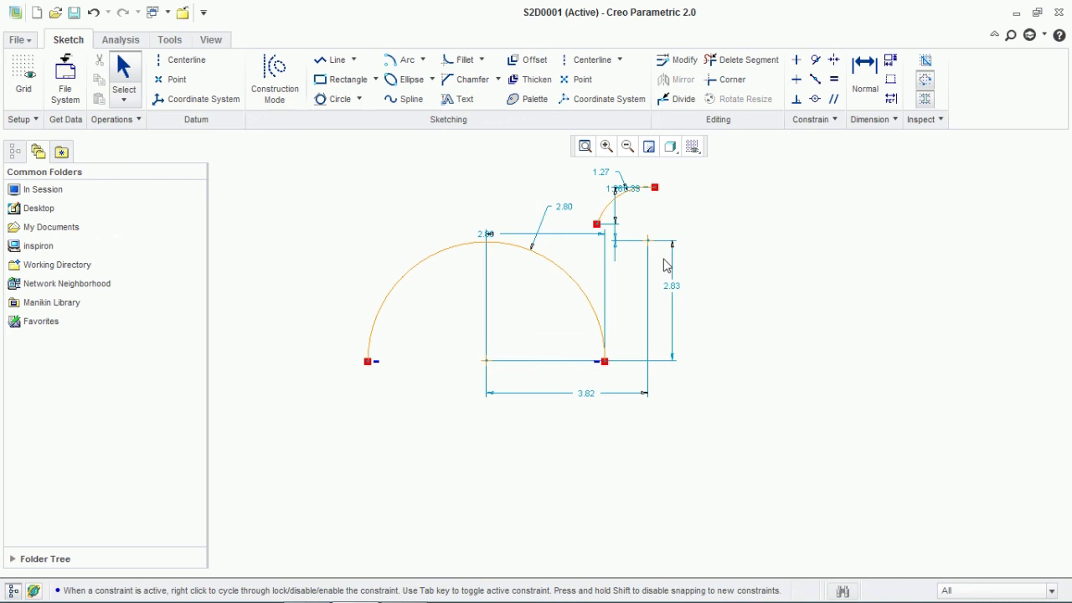
pyautogui.click(612, 196)
pyautogui.press('Delete')
pyautogui.click(565, 240)
pyautogui.click(490, 242)
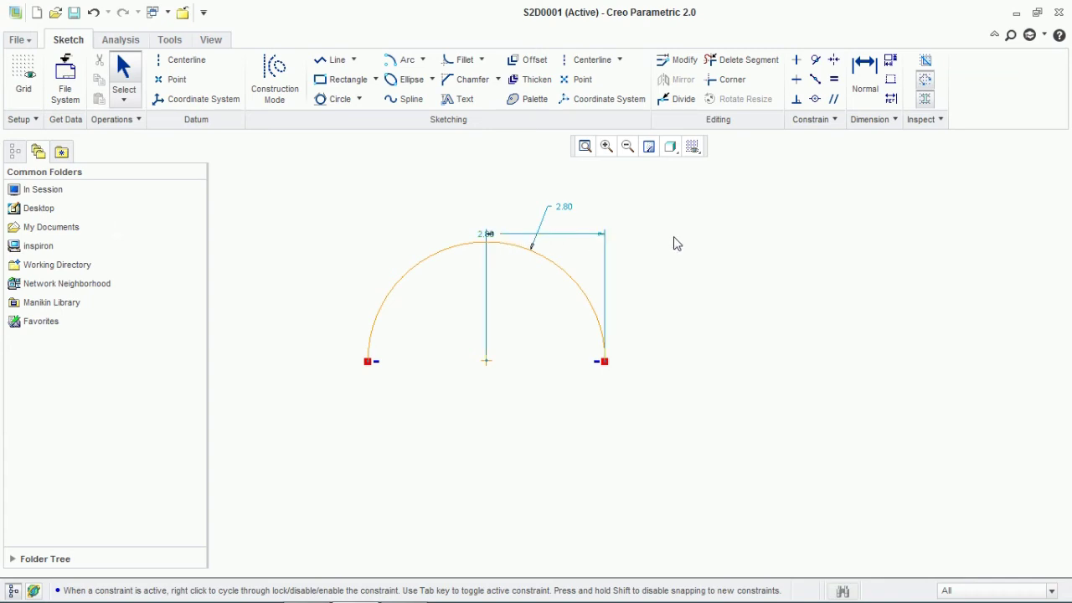
# Move the 2.80 width dimension below the arc and the 2.80 radius label to the upper right.
pyautogui.moveTo(492, 242); pyautogui.dragTo(496, 442)
pyautogui.moveTo(563, 207); pyautogui.dragTo(629, 239)
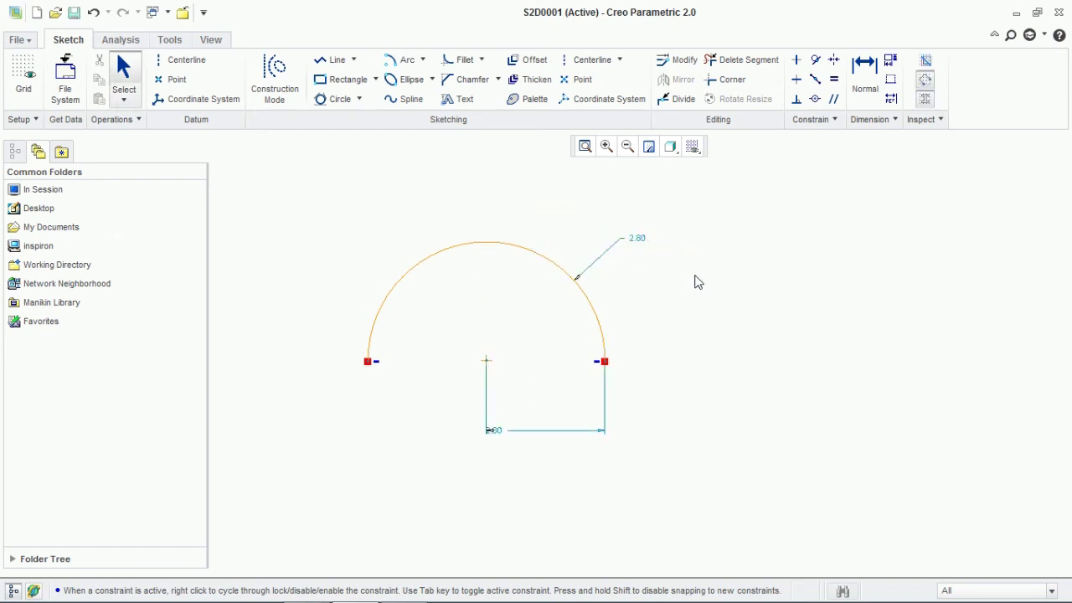
pyautogui.moveTo(497, 432); pyautogui.dragTo(556, 442)
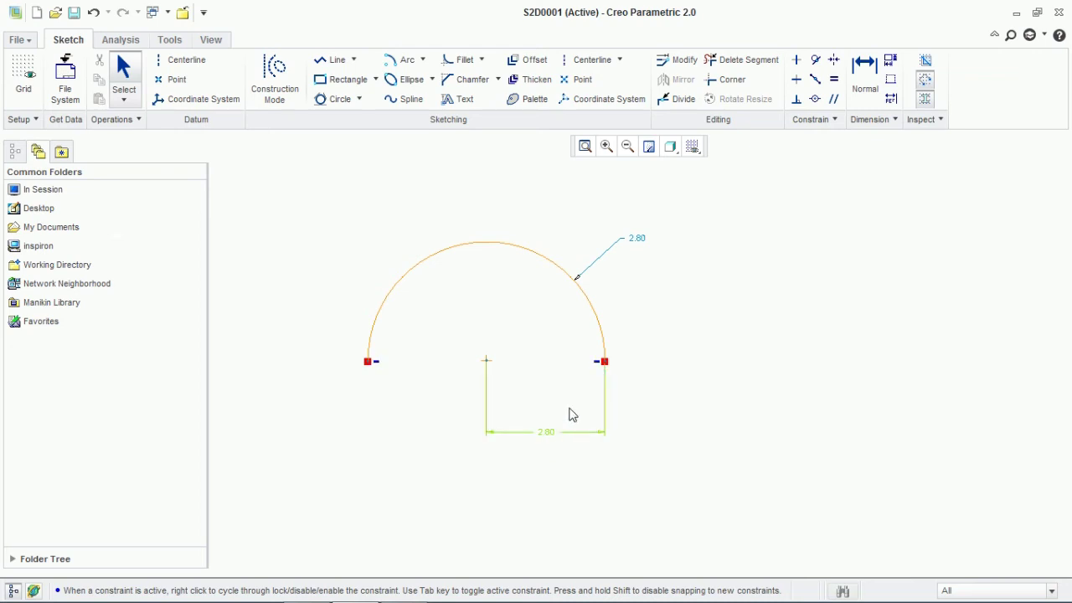
pyautogui.click(423, 60)
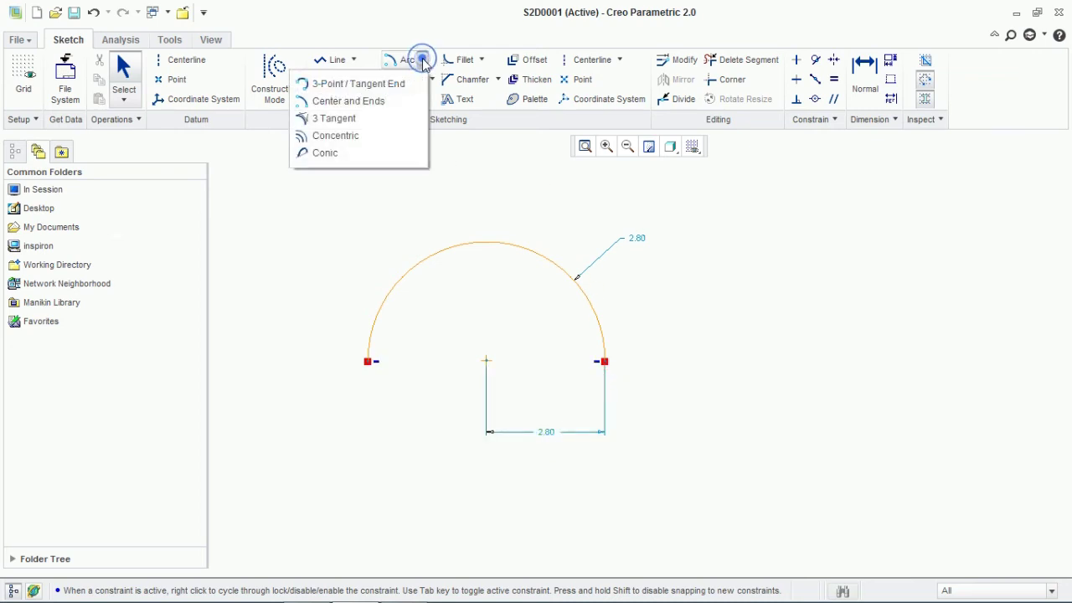
# Draw a 2.08-radius inner arc concentric with the 2.80 arc, offset 0.52.
pyautogui.click(391, 135)
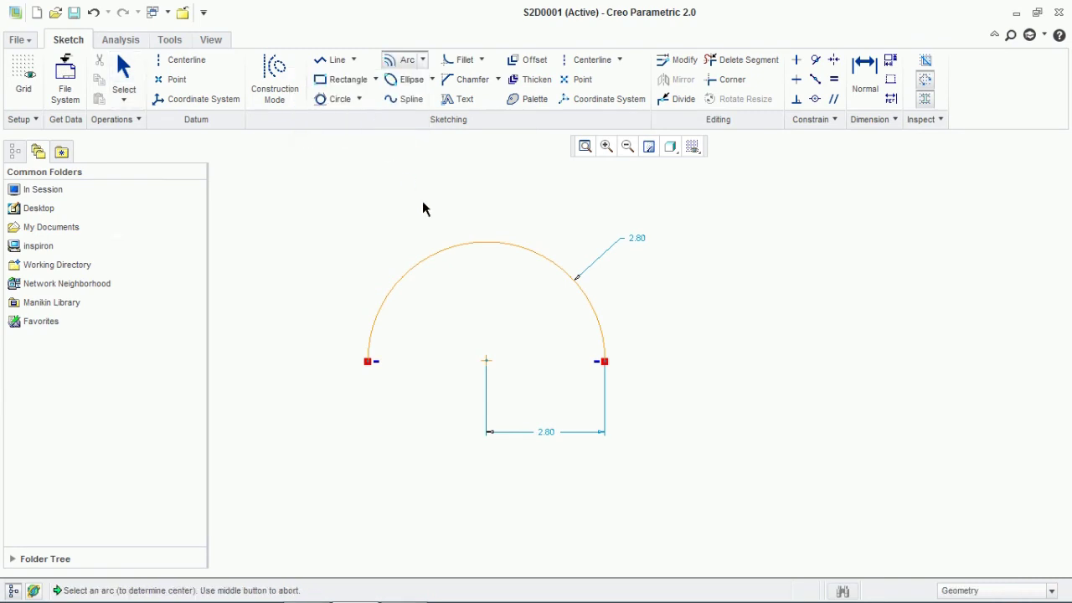
pyautogui.click(480, 243)
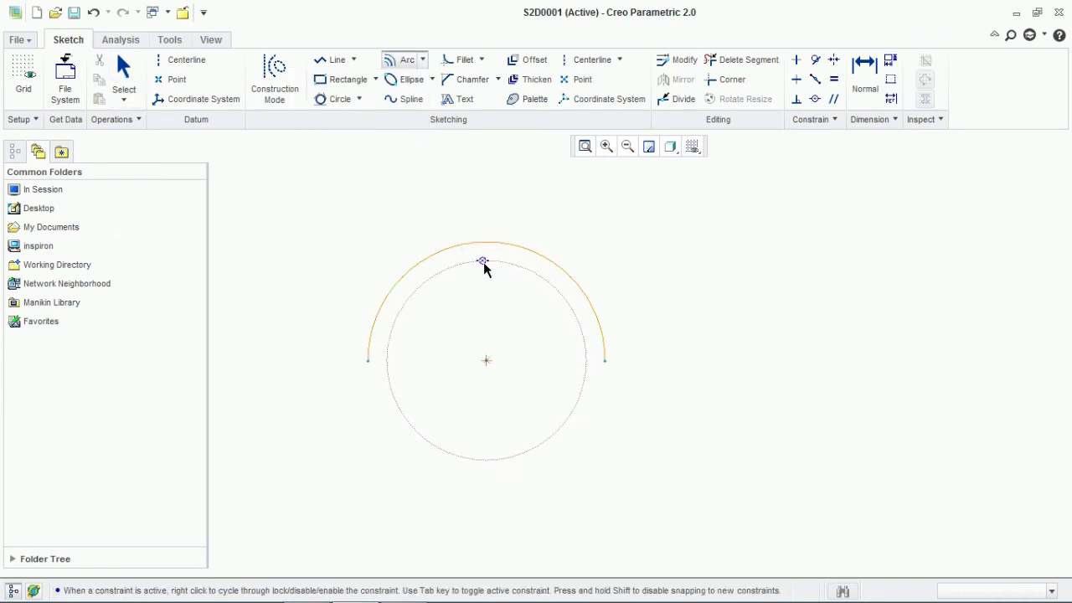
pyautogui.click(484, 266)
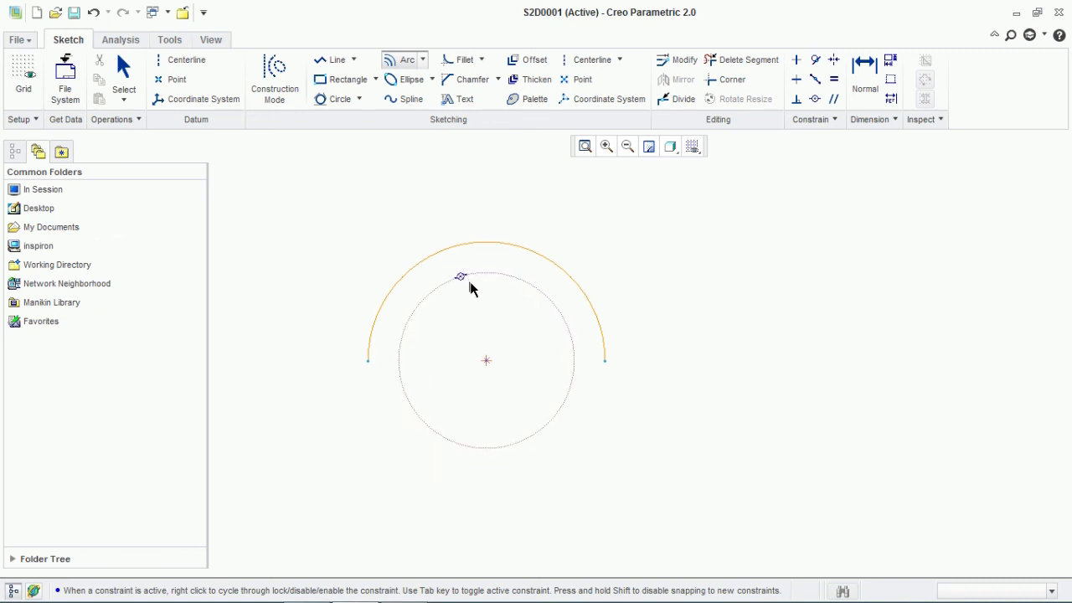
pyautogui.click(402, 339)
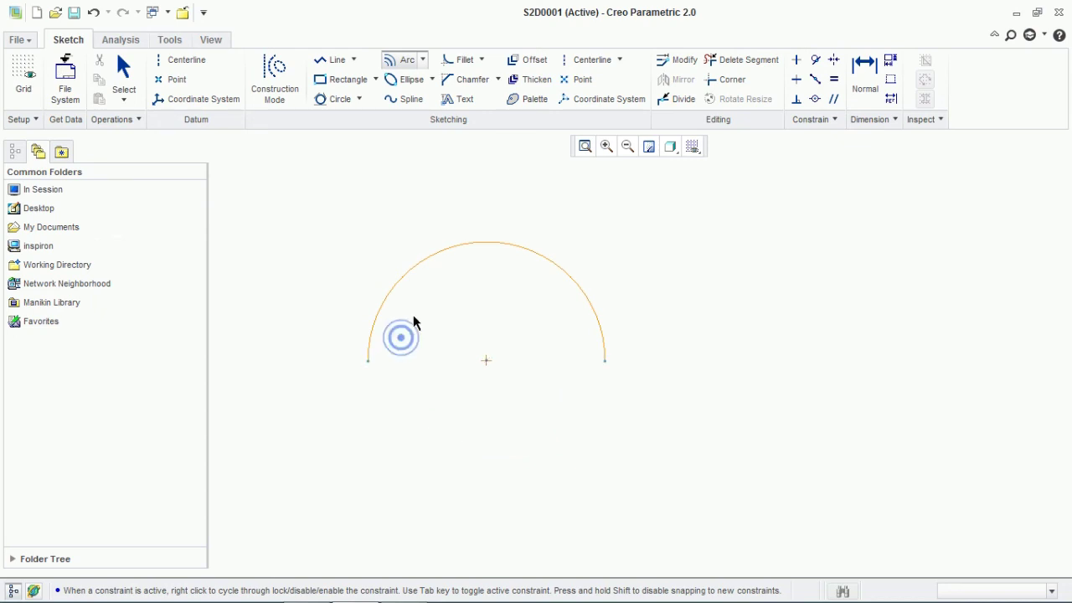
pyautogui.click(560, 340)
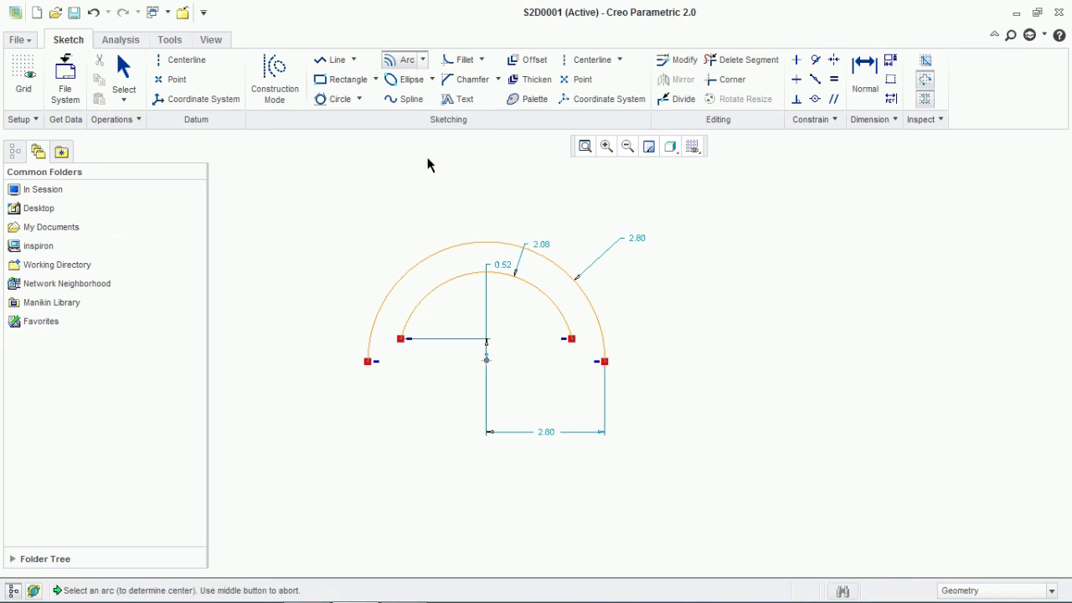
pyautogui.click(424, 61)
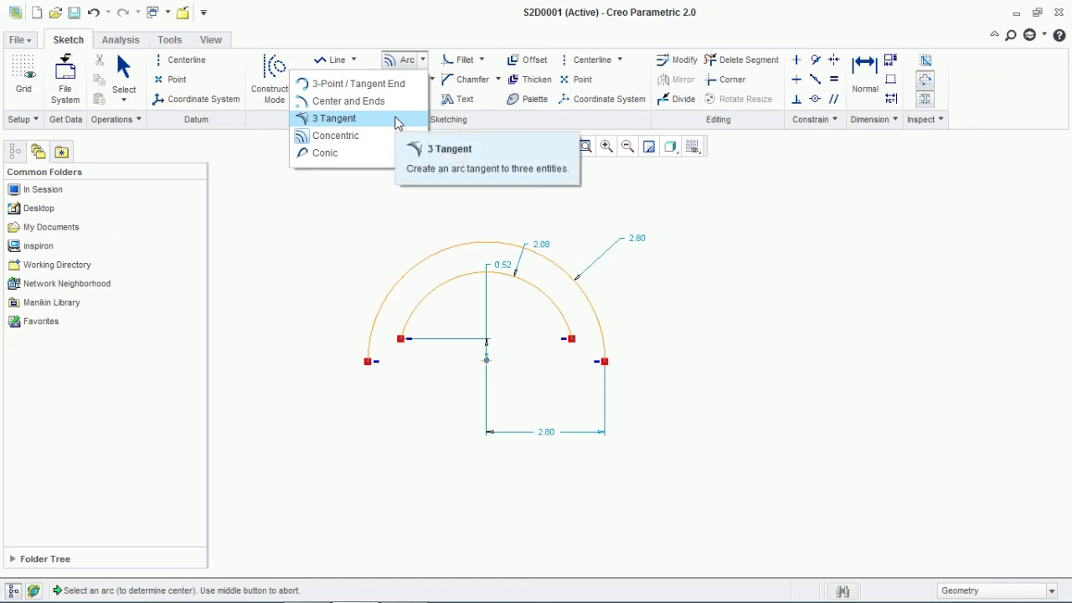
# Draw a conic arc to the right of the concentric arcs.
pyautogui.click(387, 153)
pyautogui.click(743, 338)
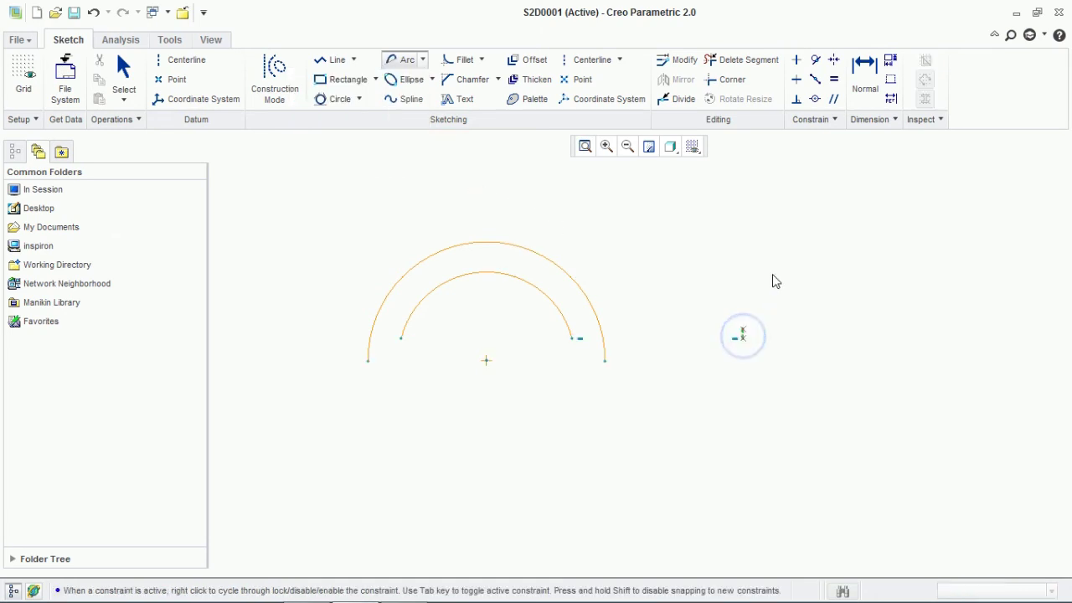
pyautogui.click(870, 269)
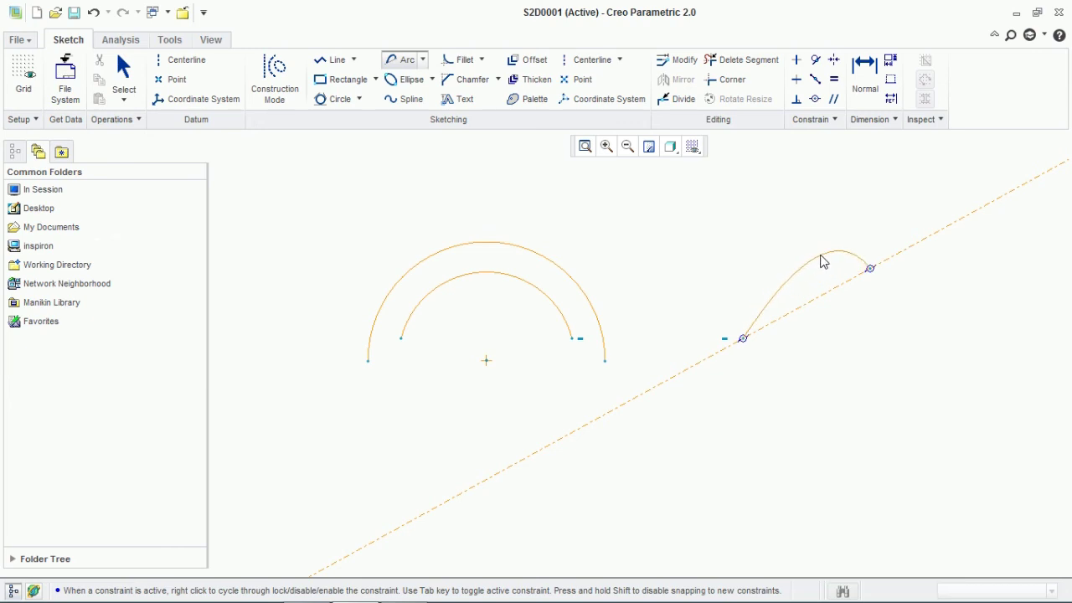
pyautogui.click(823, 262)
pyautogui.middleClick(712, 275)
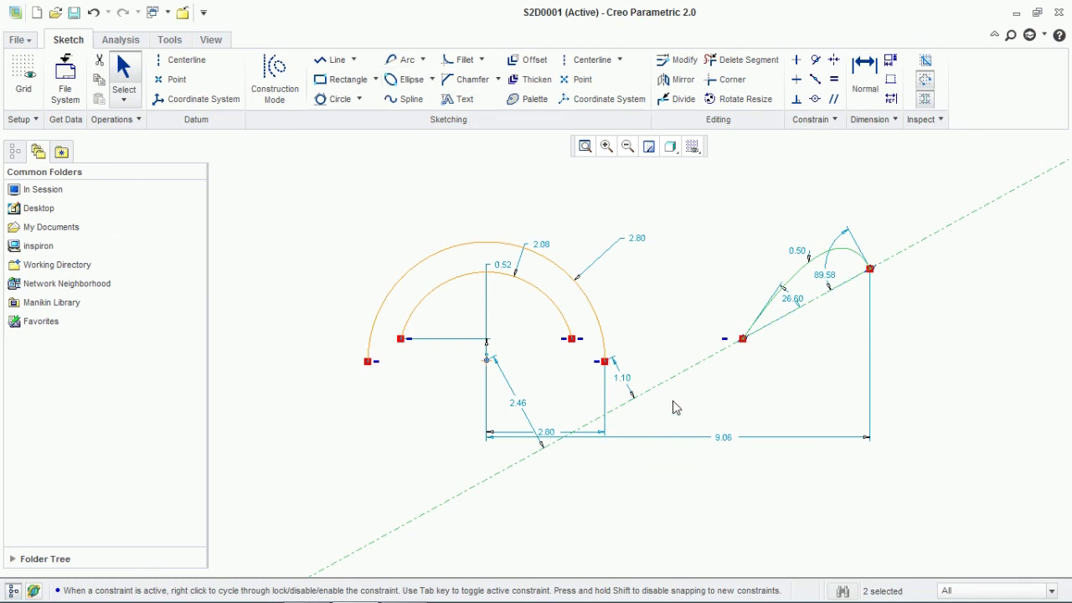
# Draw a vertical conic curve bulging left, then box-select and delete all sketch entities.
pyautogui.click(404, 60)
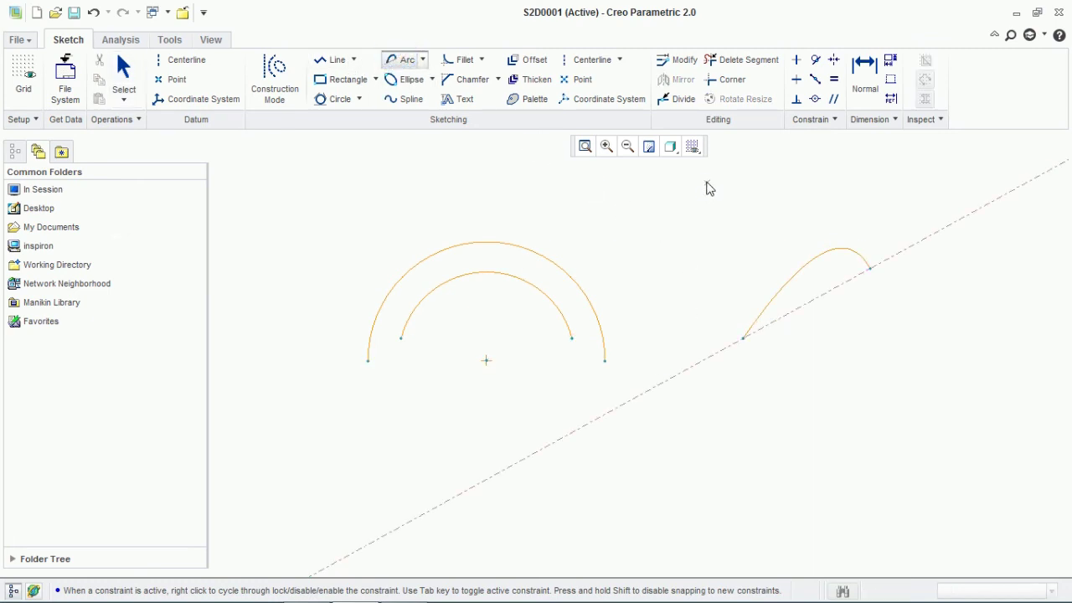
pyautogui.click(671, 332)
pyautogui.click(672, 201)
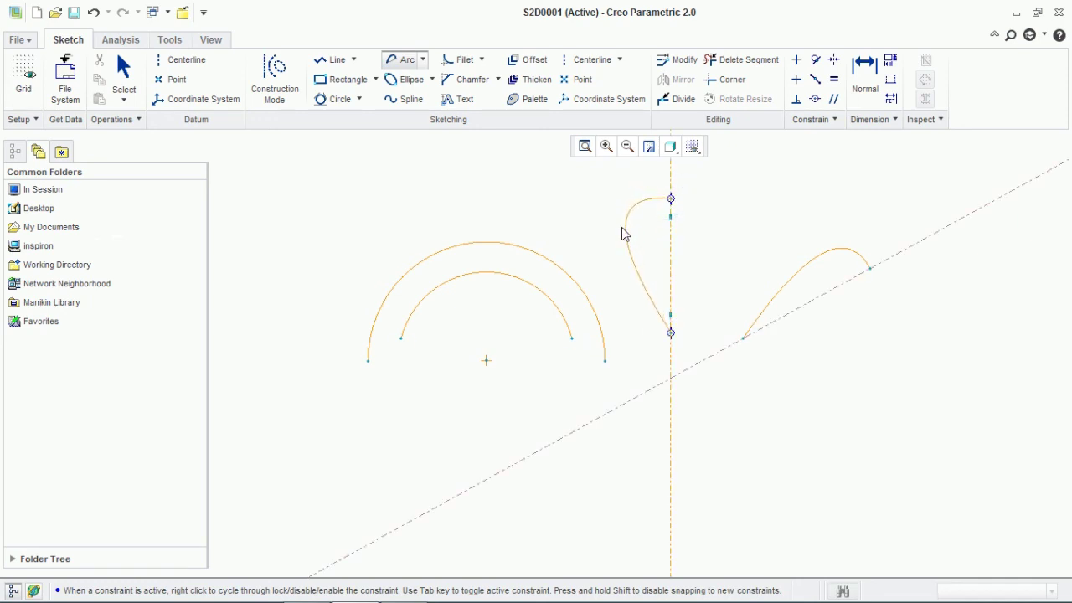
pyautogui.click(615, 226)
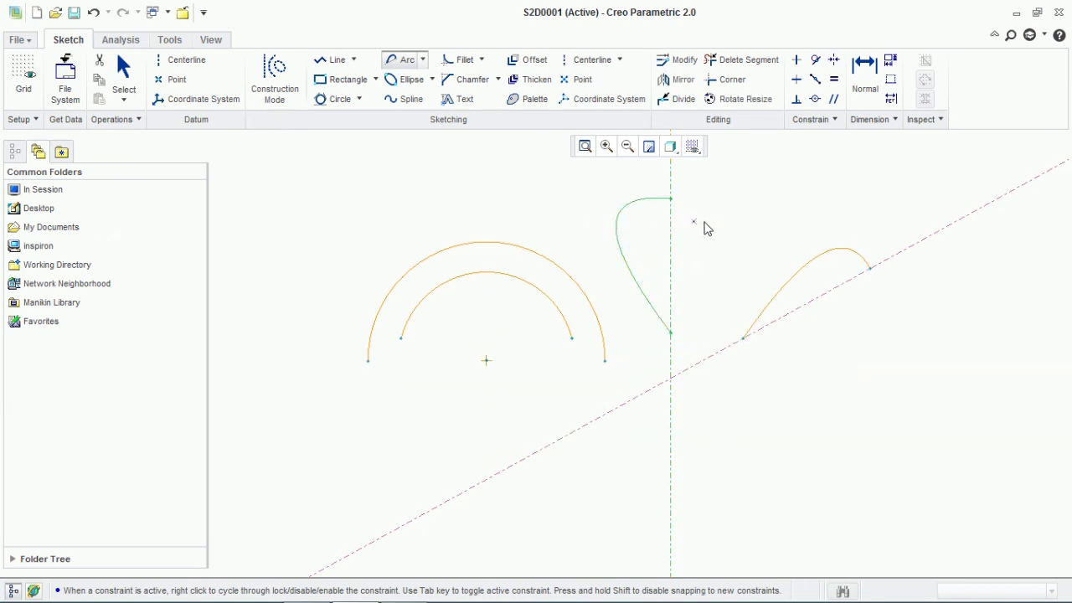
pyautogui.click(672, 203)
pyautogui.click(673, 335)
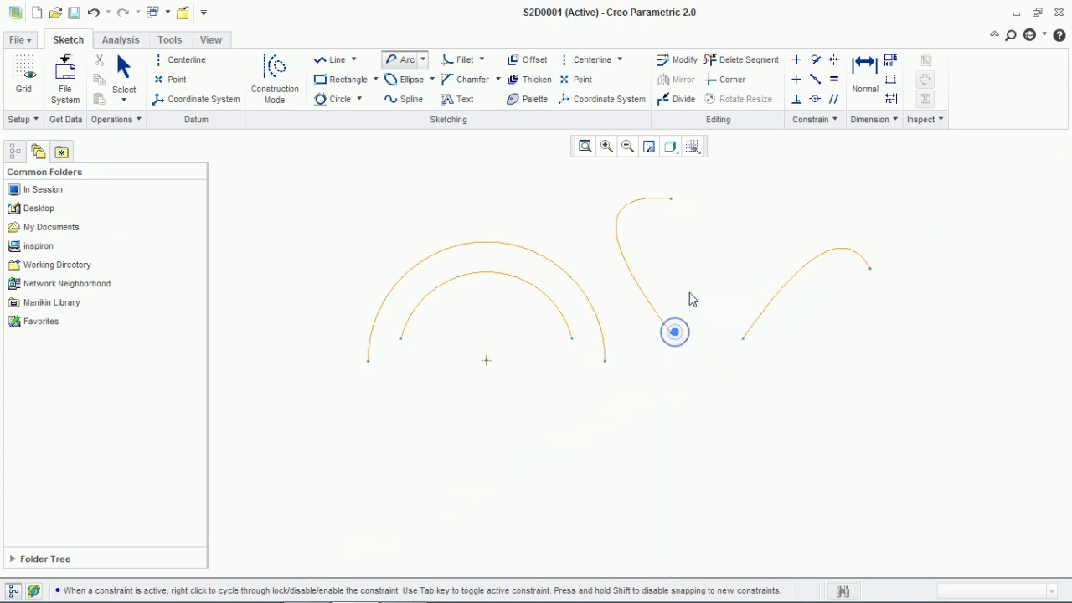
pyautogui.moveTo(726, 227); pyautogui.dragTo(729, 237)
pyautogui.middleClick(759, 225)
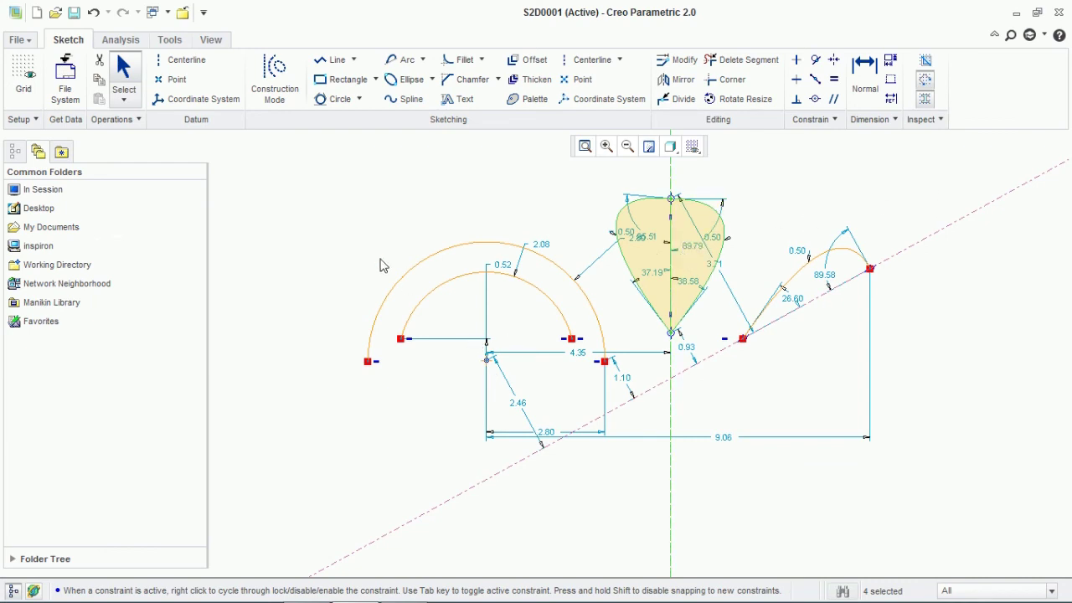
pyautogui.moveTo(343, 189)
pyautogui.mouseDown()
pyautogui.moveTo(343, 378)
pyautogui.moveTo(682, 457)
pyautogui.moveTo(959, 442)
pyautogui.mouseUp()
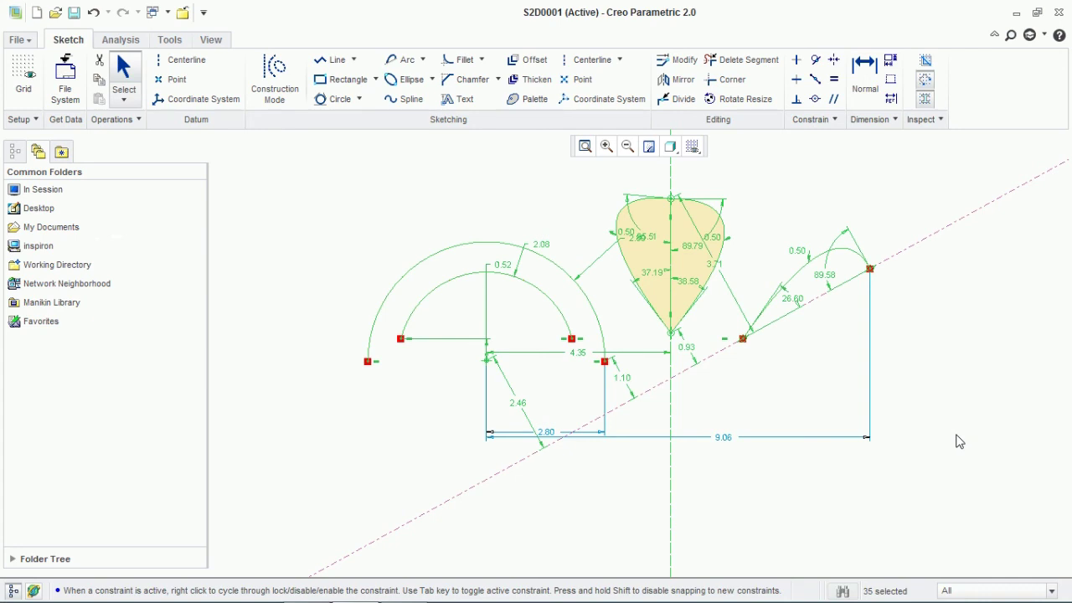
pyautogui.press('Delete')
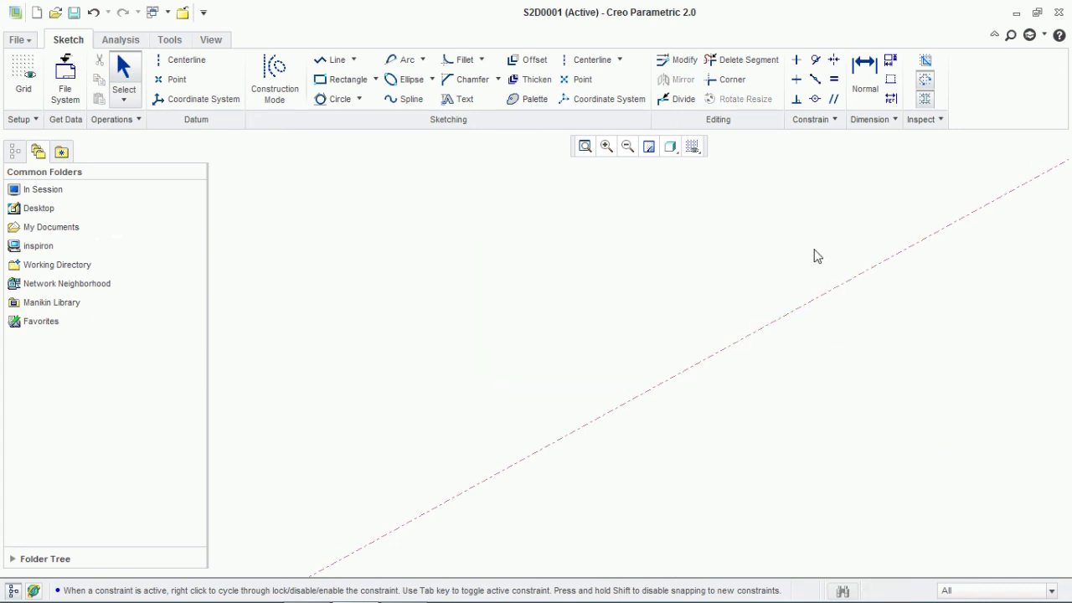
# Try the sketch display filters, toggling grid, vertices and dimensions on and off.
pyautogui.click(691, 148)
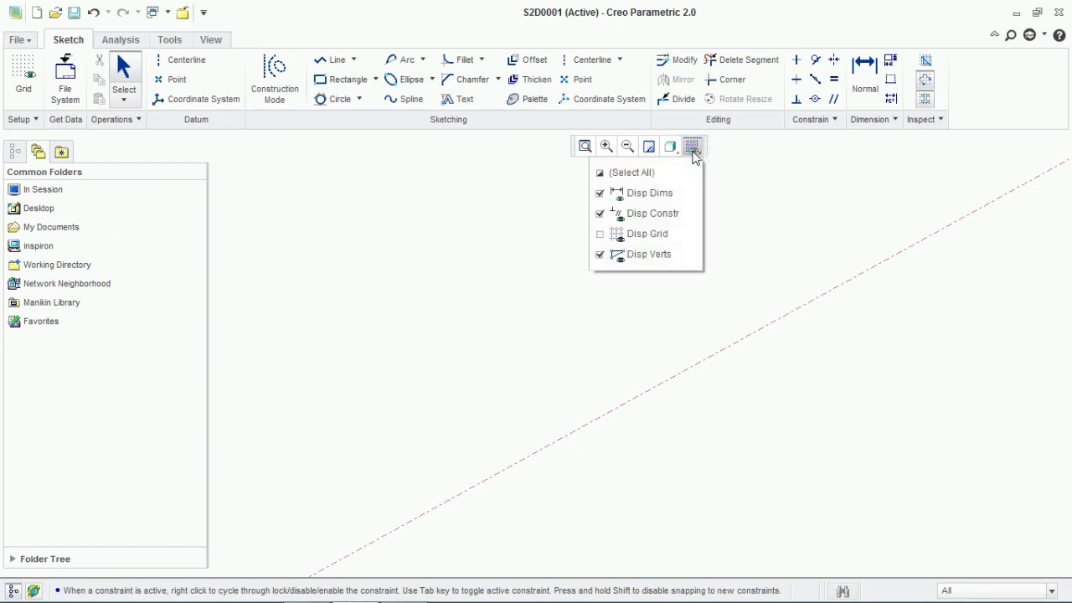
pyautogui.click(630, 176)
pyautogui.click(602, 238)
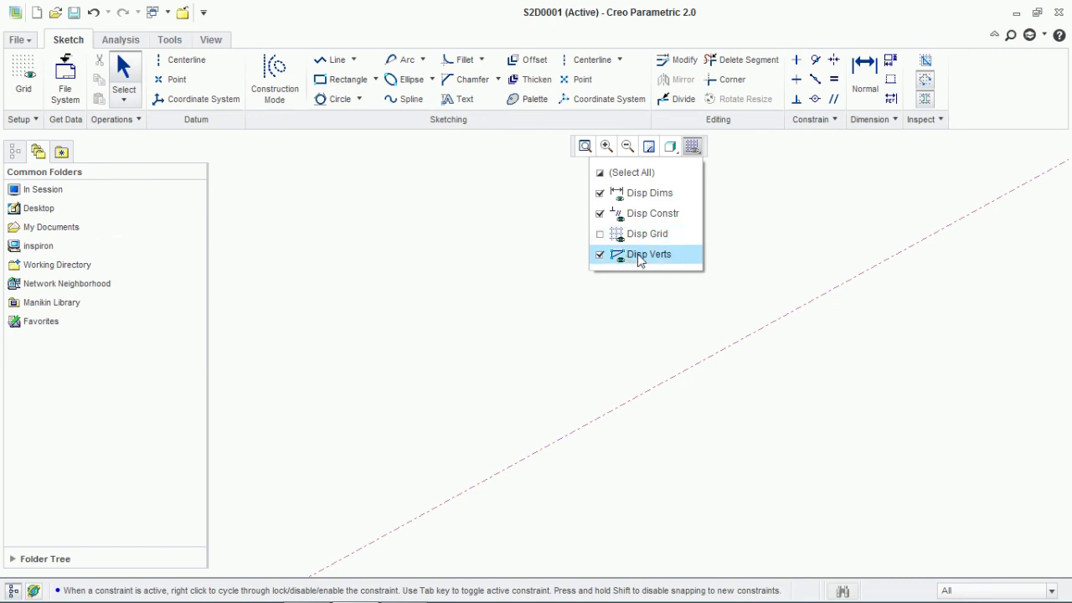
pyautogui.click(640, 259)
pyautogui.click(638, 256)
pyautogui.click(651, 195)
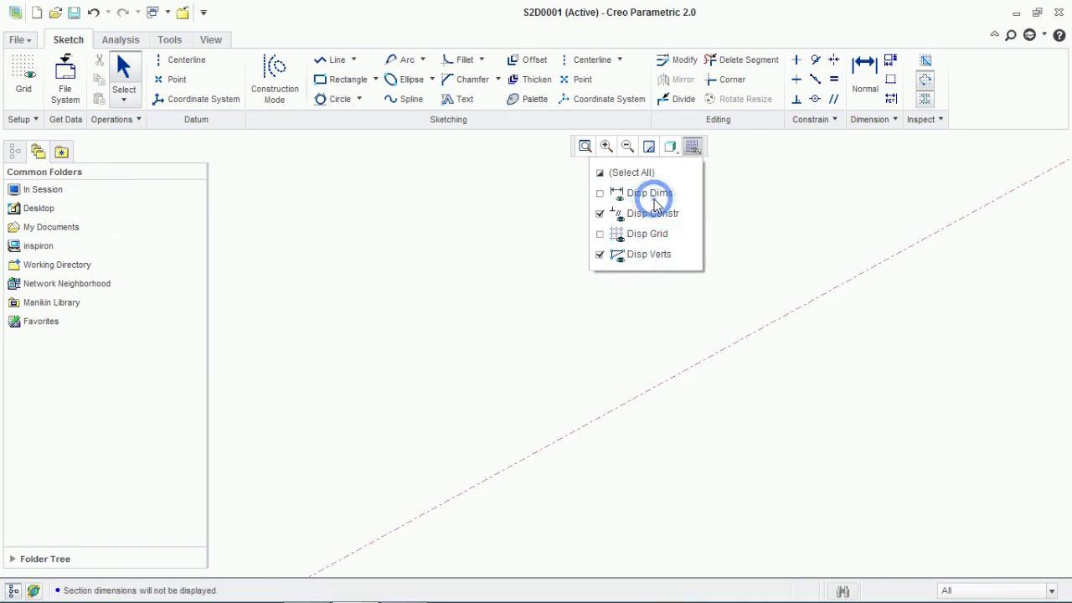
pyautogui.click(657, 199)
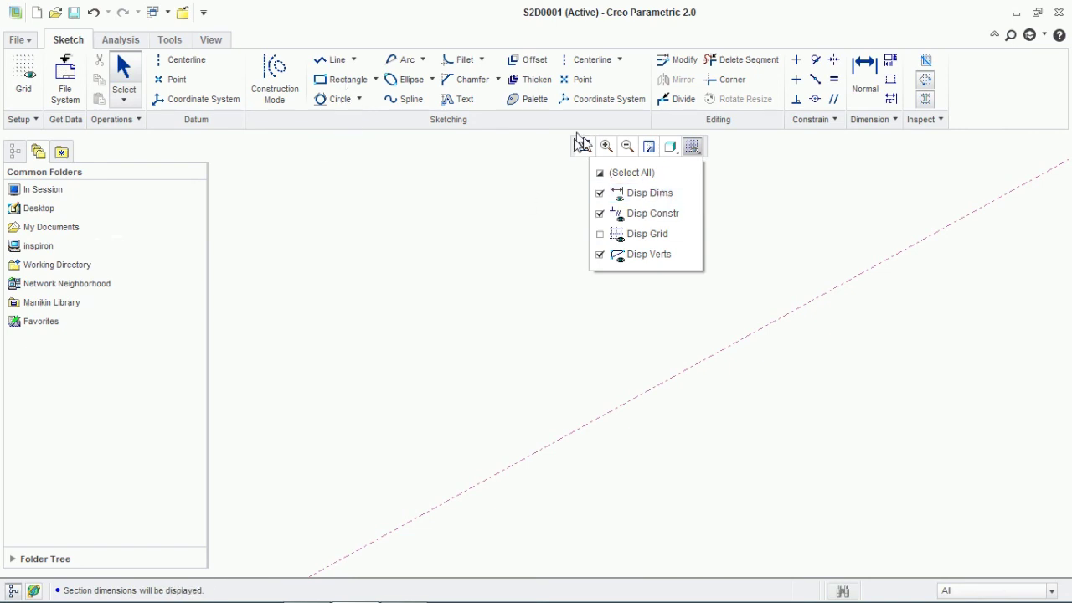
pyautogui.click(345, 81)
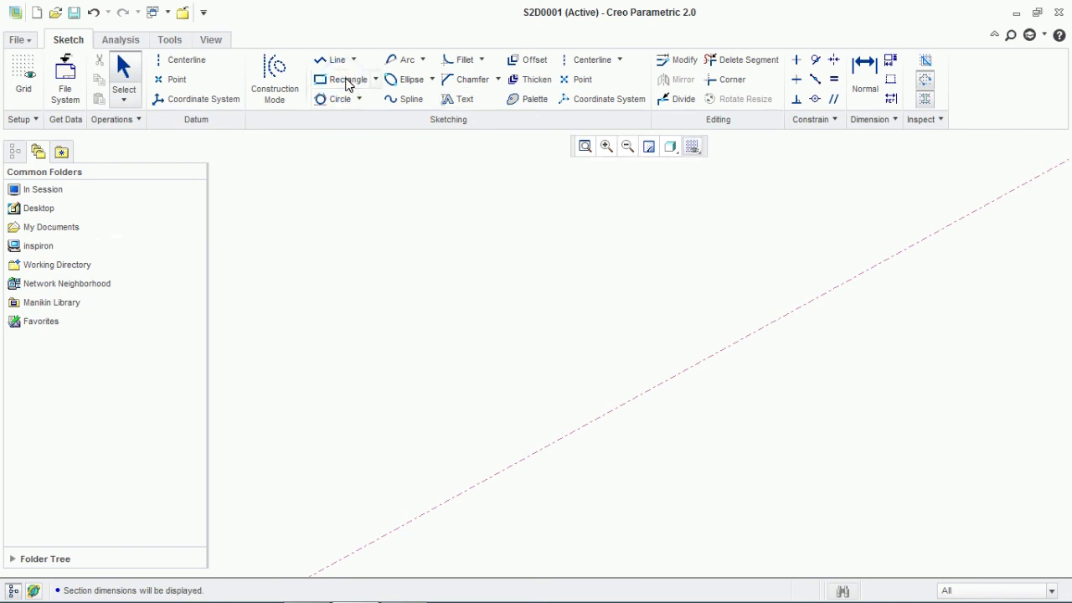
# Draw a 3.15 by 2.54 rectangle, moving its dimensions above and left of it.
pyautogui.click(347, 81)
pyautogui.click(427, 321)
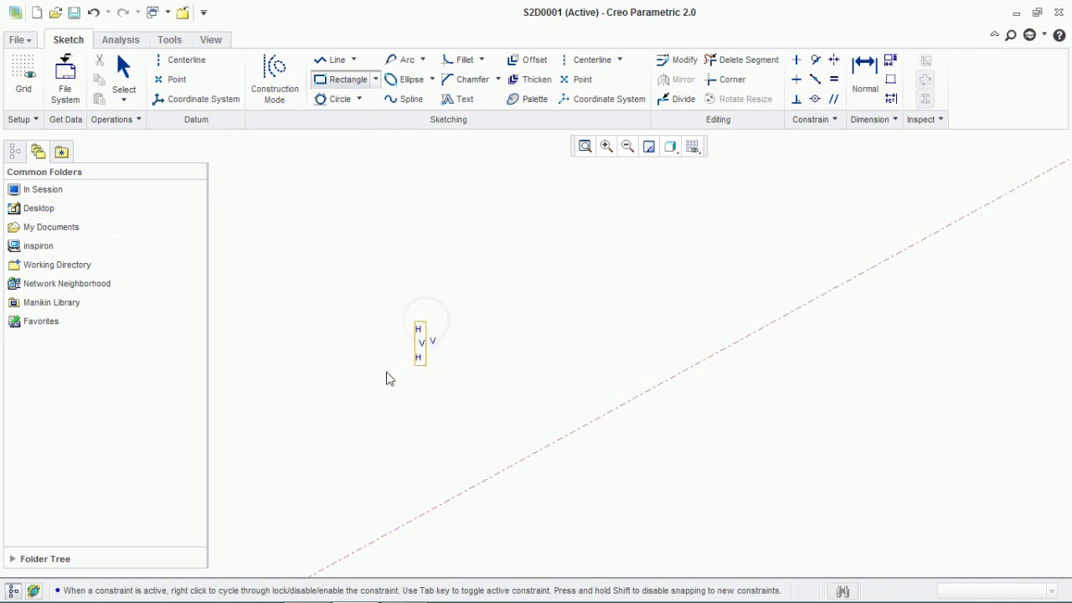
pyautogui.click(292, 429)
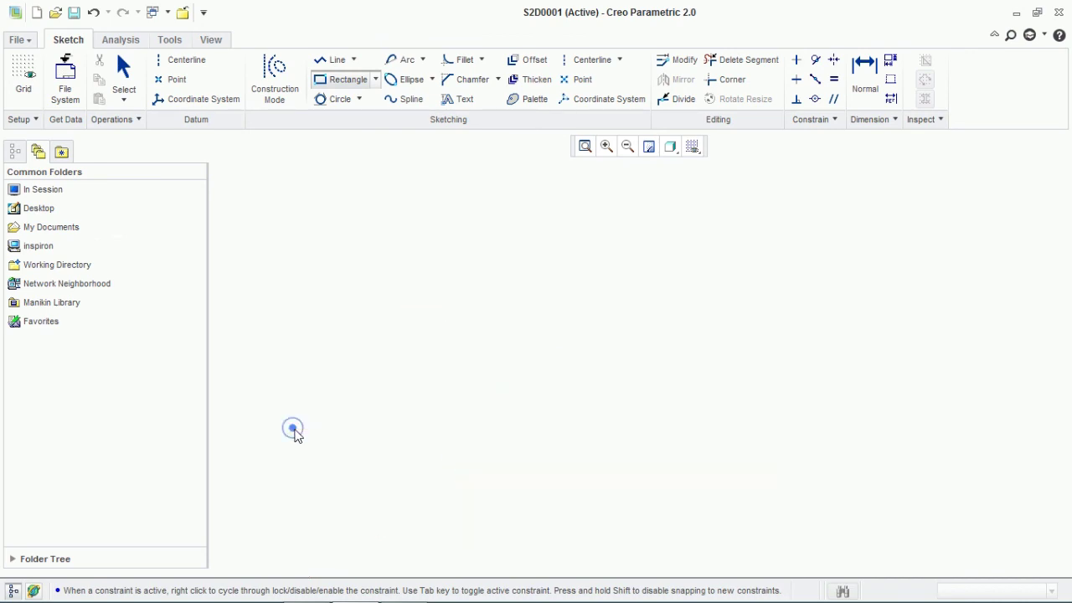
pyautogui.middleClick(374, 451)
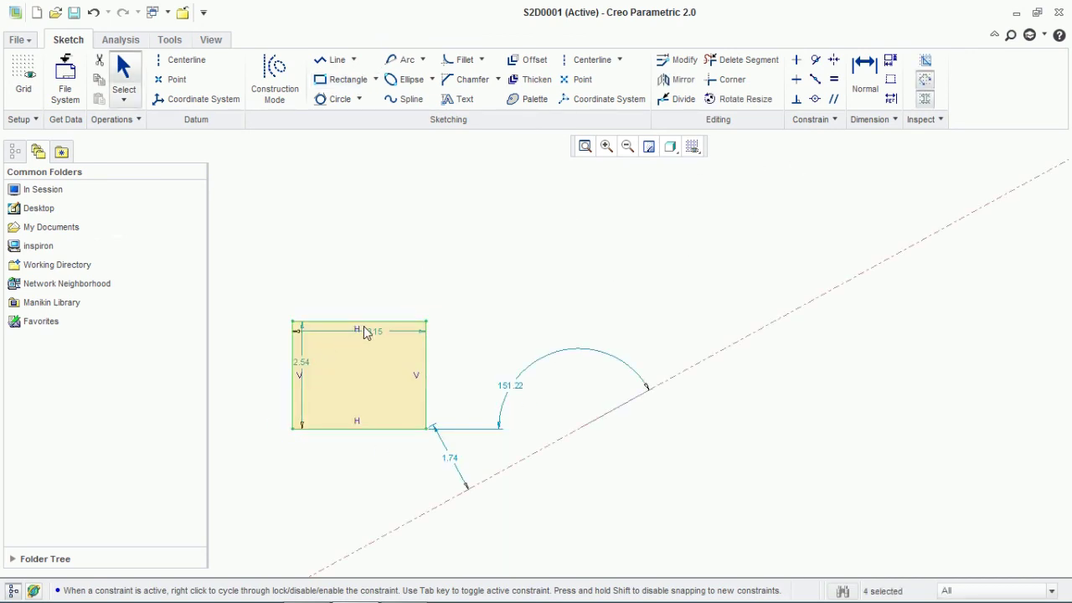
pyautogui.moveTo(376, 333); pyautogui.dragTo(377, 286)
pyautogui.moveTo(302, 363); pyautogui.dragTo(265, 368)
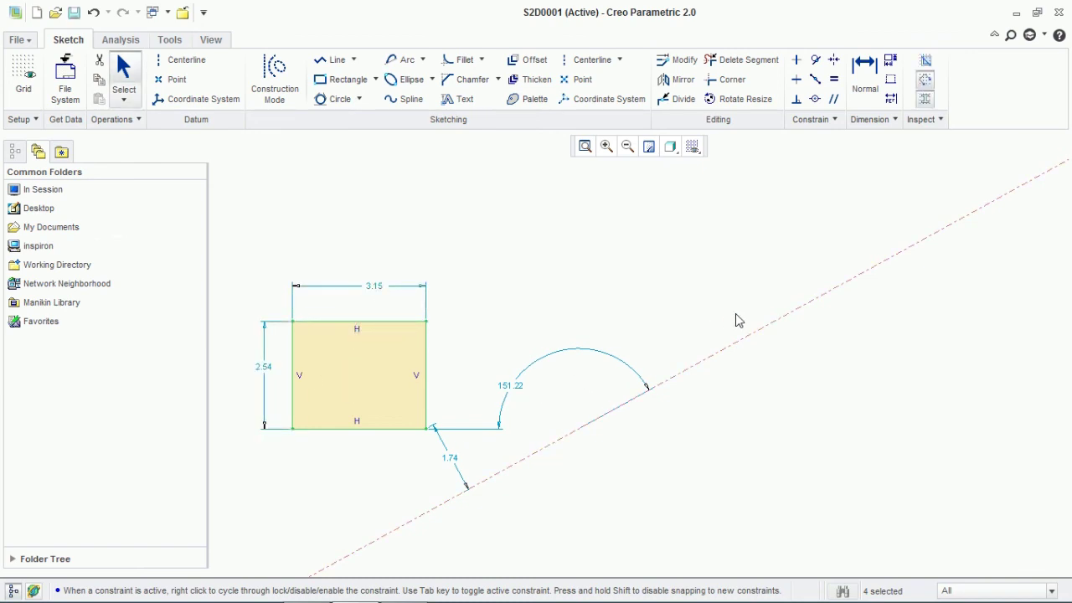
# Turn on the grid and test toggling the constraint labels and vertex markers.
pyautogui.click(693, 147)
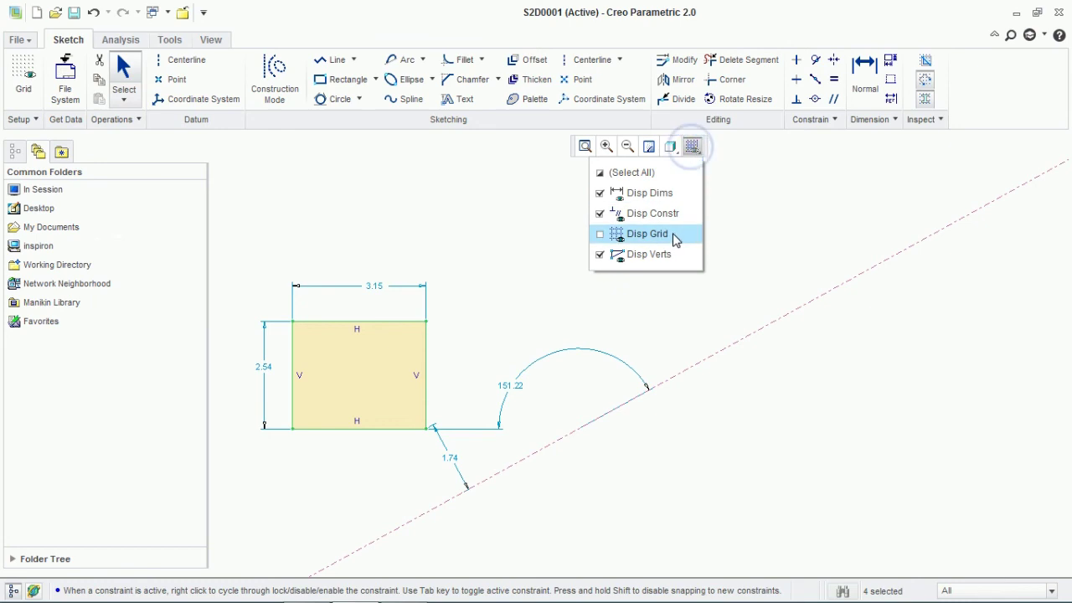
pyautogui.click(674, 235)
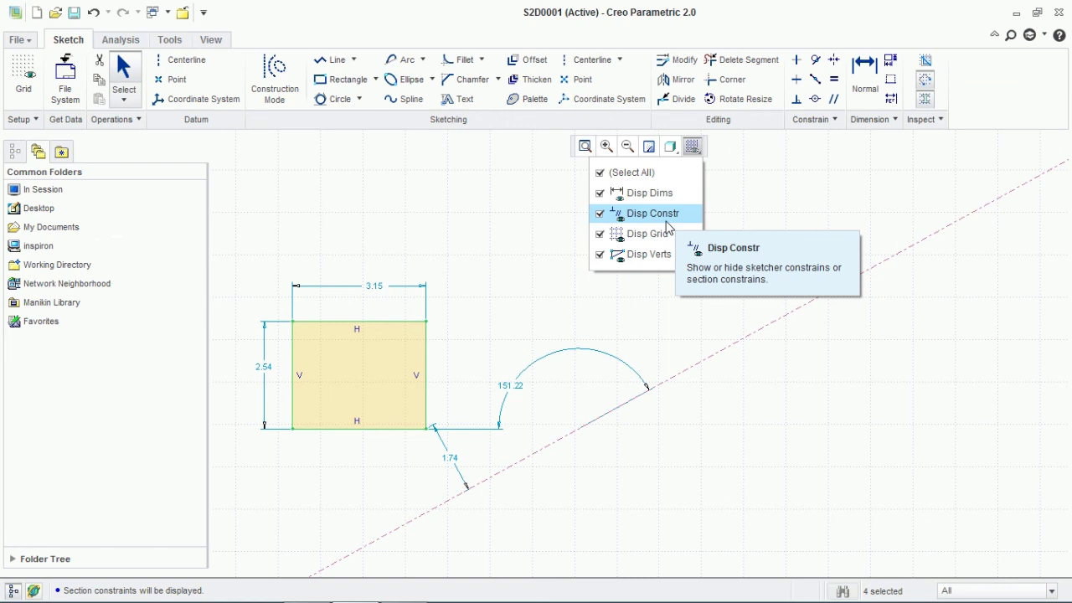
pyautogui.click(669, 217)
pyautogui.click(669, 216)
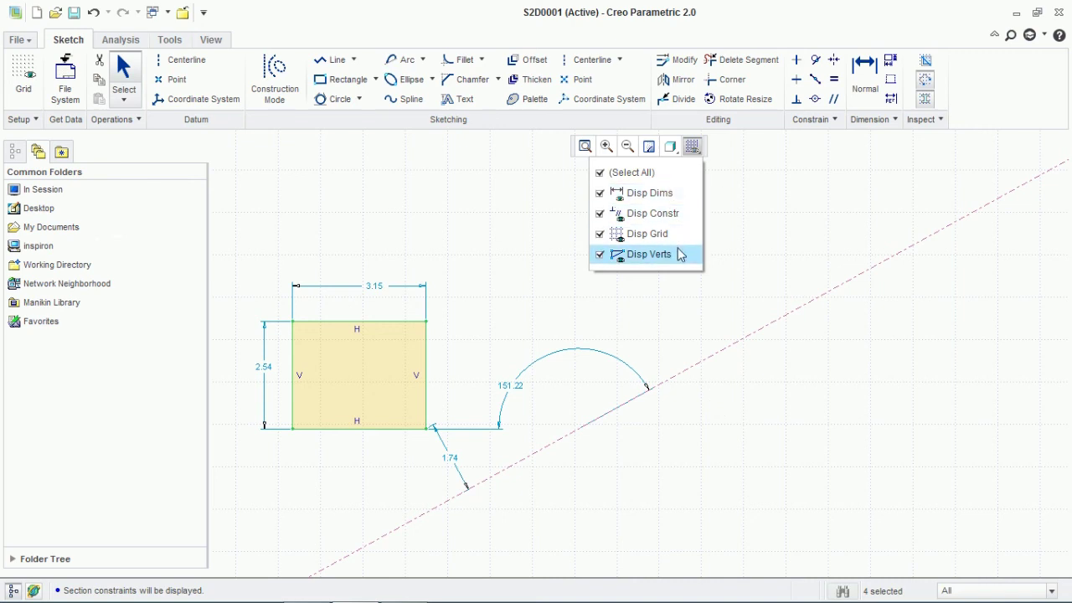
pyautogui.click(679, 254)
pyautogui.click(680, 254)
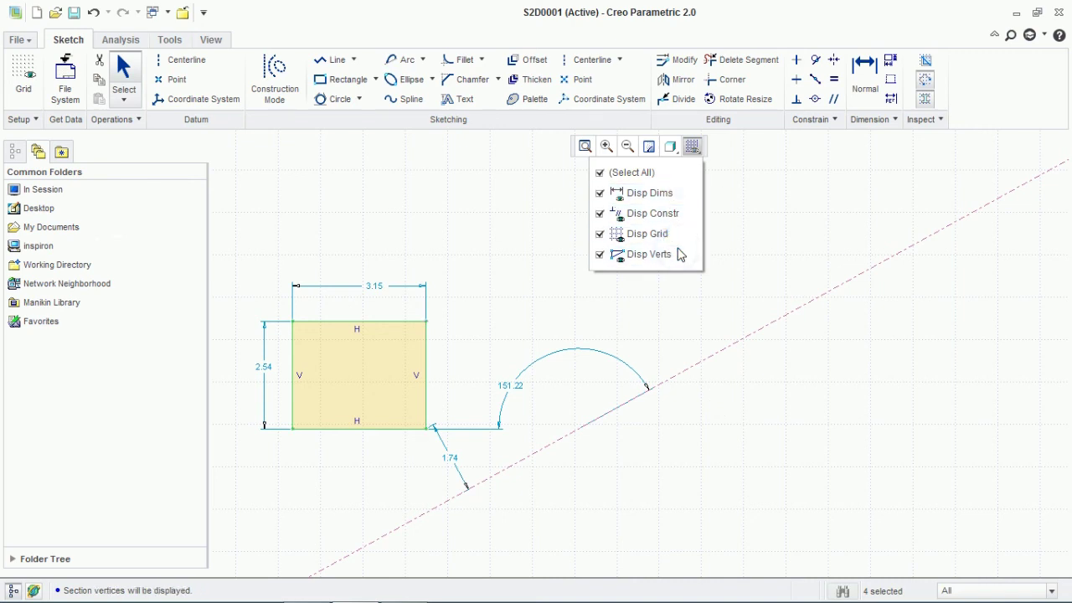
pyautogui.click(297, 324)
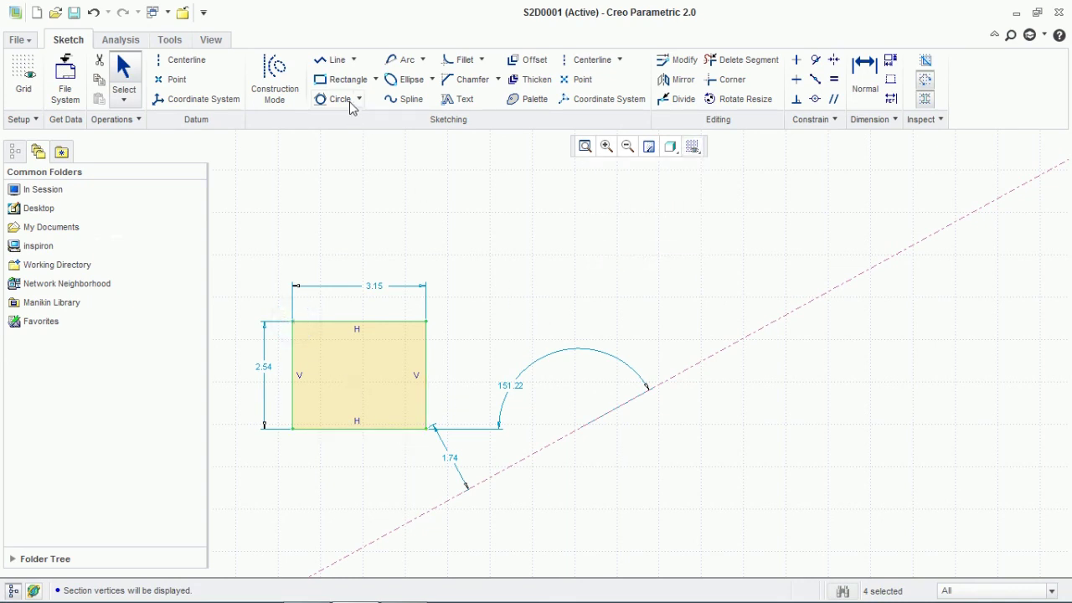
# Hide the vertex markers and the grid in the display filters.
pyautogui.click(693, 147)
pyautogui.click(655, 256)
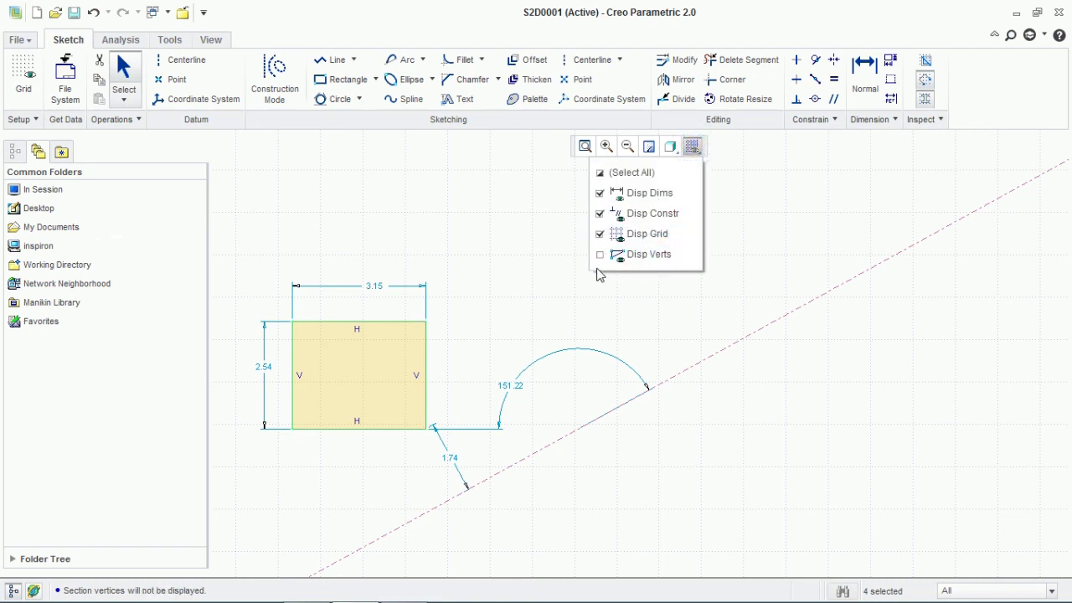
pyautogui.click(675, 237)
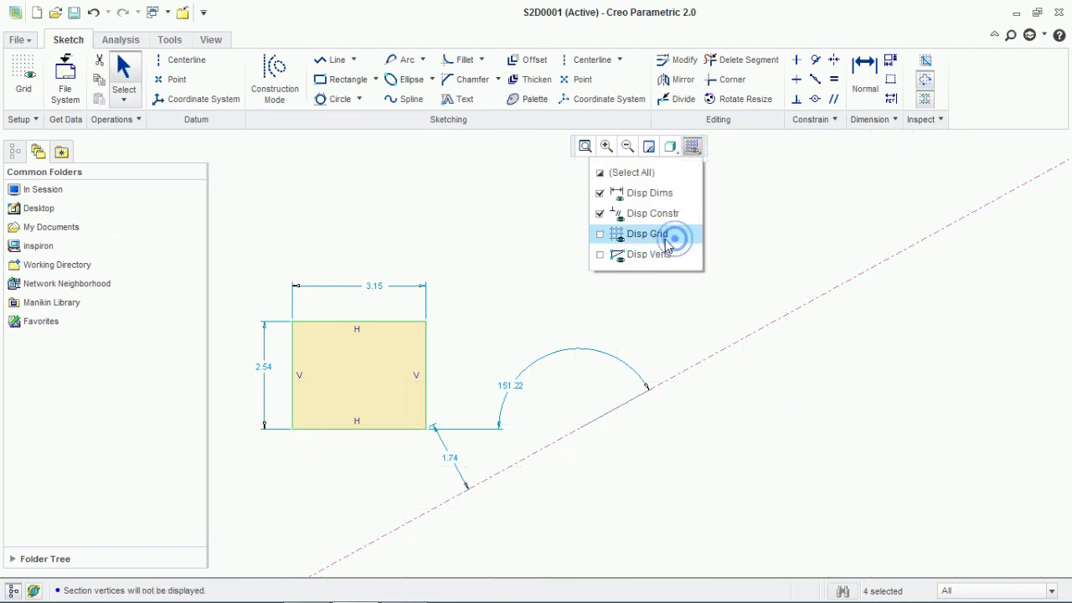
pyautogui.click(777, 204)
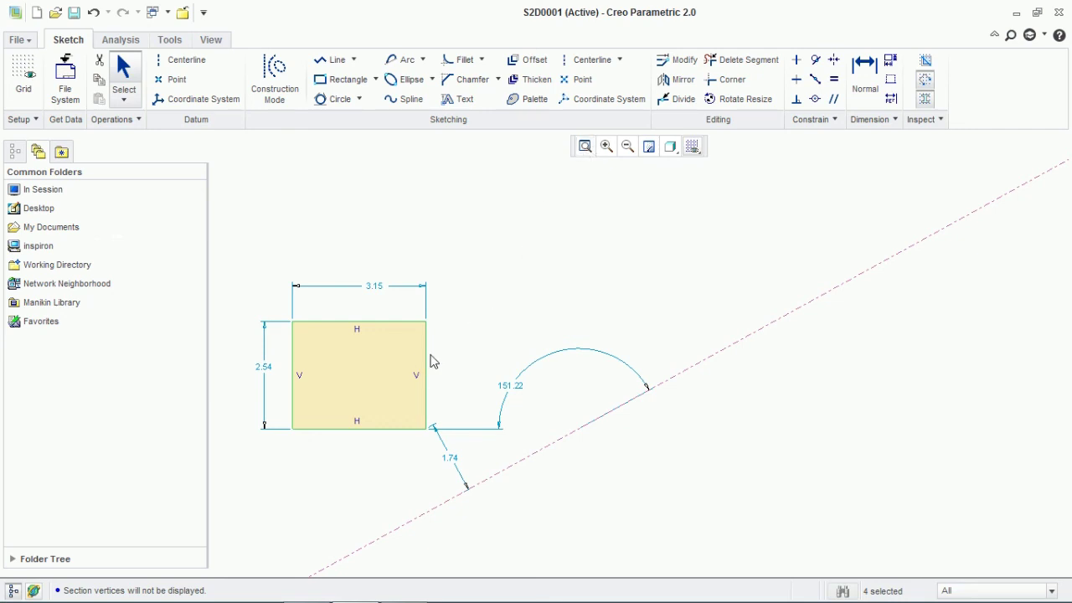
# Pan the view around and refit the whole sketch in the window.
pyautogui.moveTo(467, 315)
pyautogui.keyDown('shift'); pyautogui.mouseDown(button='middle')
pyautogui.moveTo(439, 418)
pyautogui.moveTo(497, 428)
pyautogui.mouseUp(button='middle'); pyautogui.keyUp('shift')
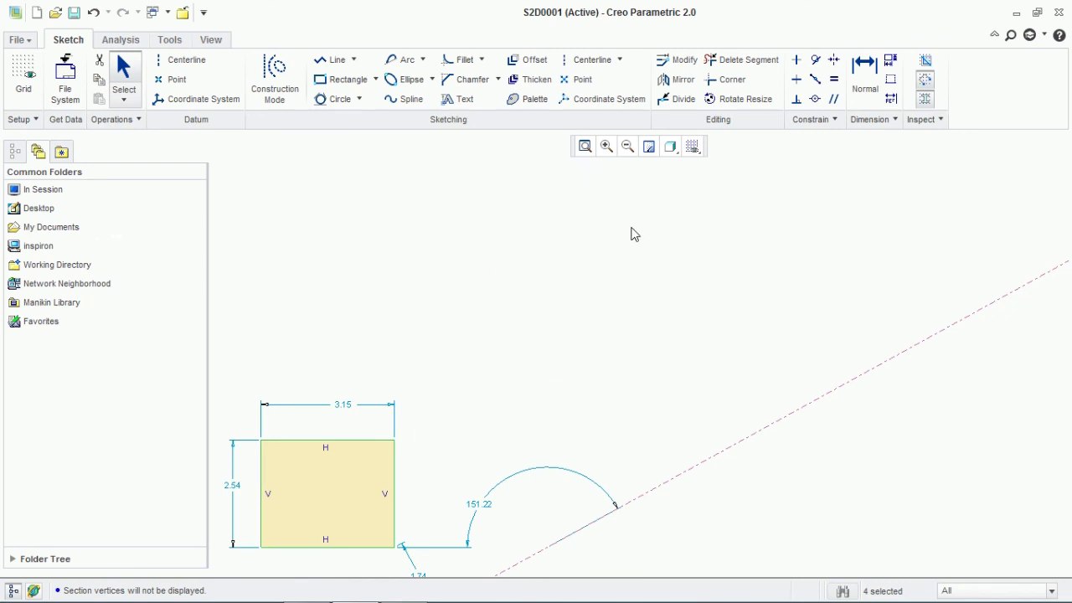
pyautogui.moveTo(475, 374)
pyautogui.keyDown('shift'); pyautogui.mouseDown(button='middle')
pyautogui.moveTo(512, 342)
pyautogui.moveTo(494, 346)
pyautogui.mouseUp(button='middle'); pyautogui.keyUp('shift')
pyautogui.click(585, 146)
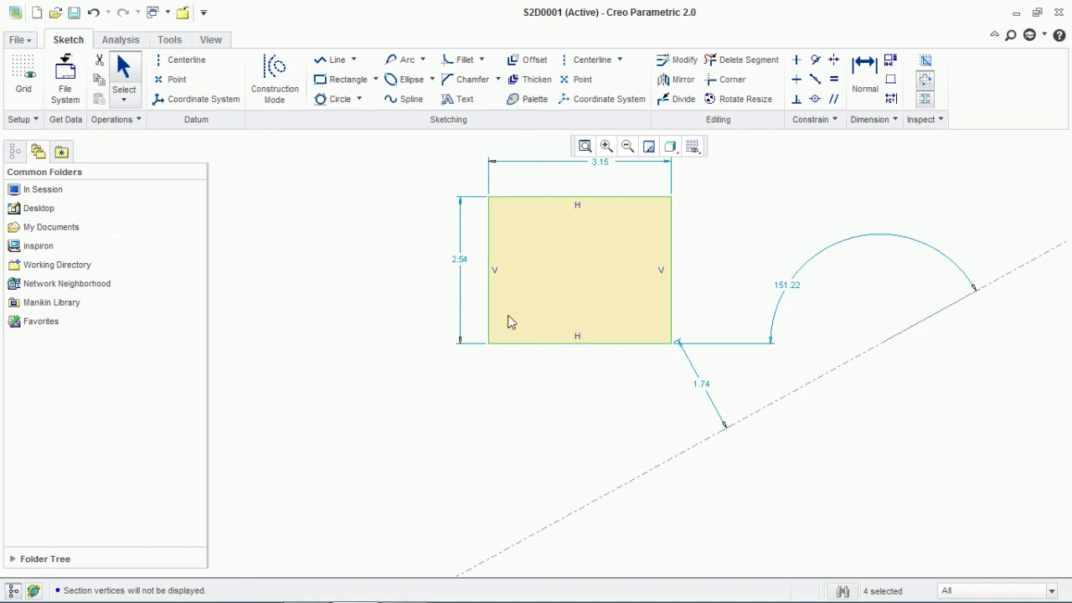
pyautogui.moveTo(879, 276); pyautogui.dragTo(873, 440, button='middle')
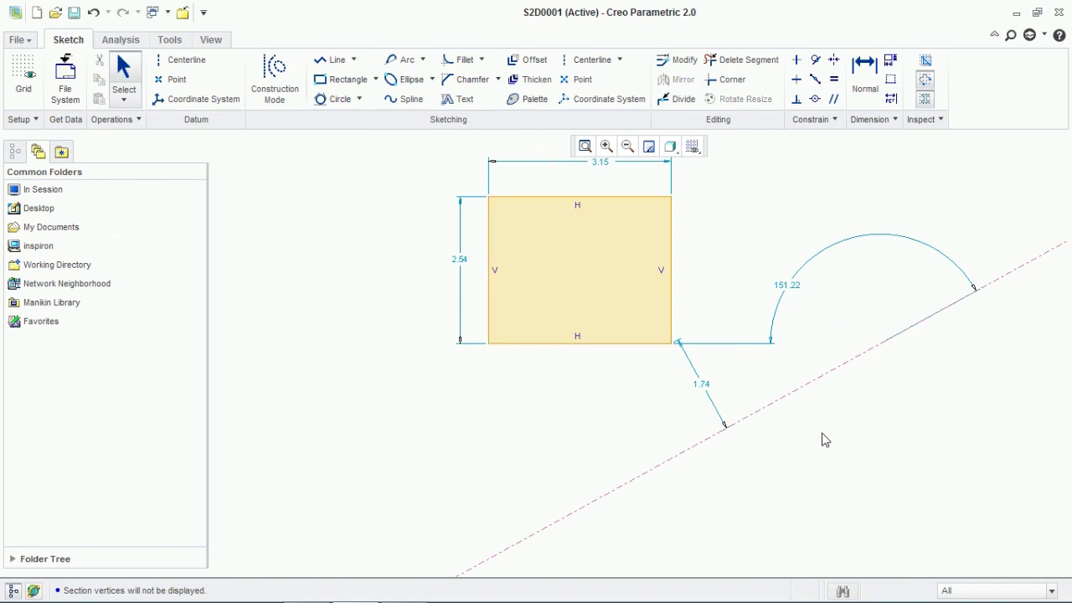
pyautogui.scroll(1, 824, 439)
# Zoom out, then box-zoom into an empty canvas area away from the rectangle.
pyautogui.click(608, 148)
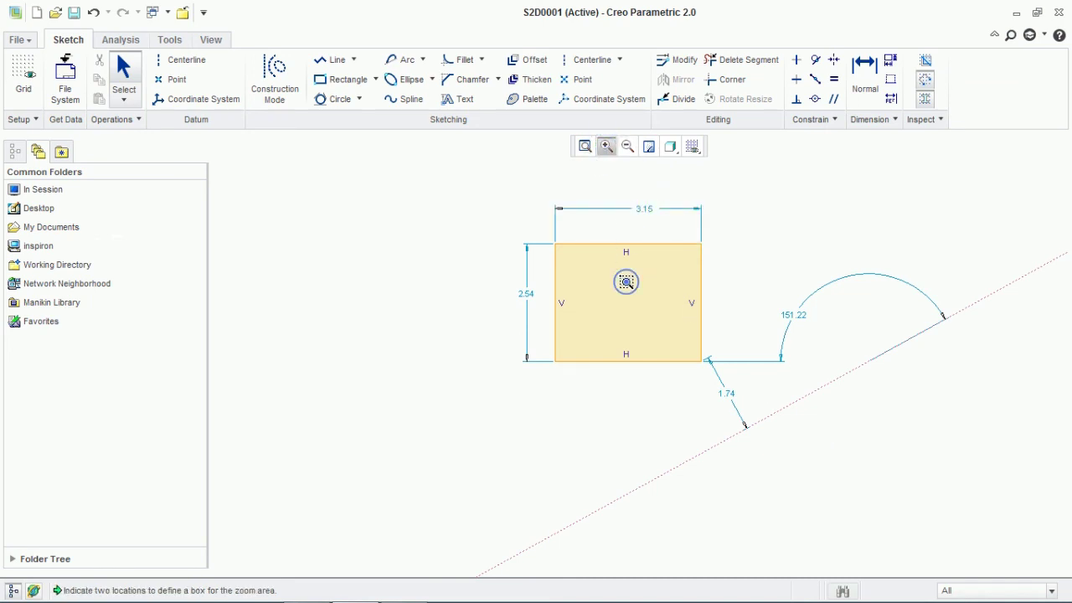
pyautogui.click(627, 147)
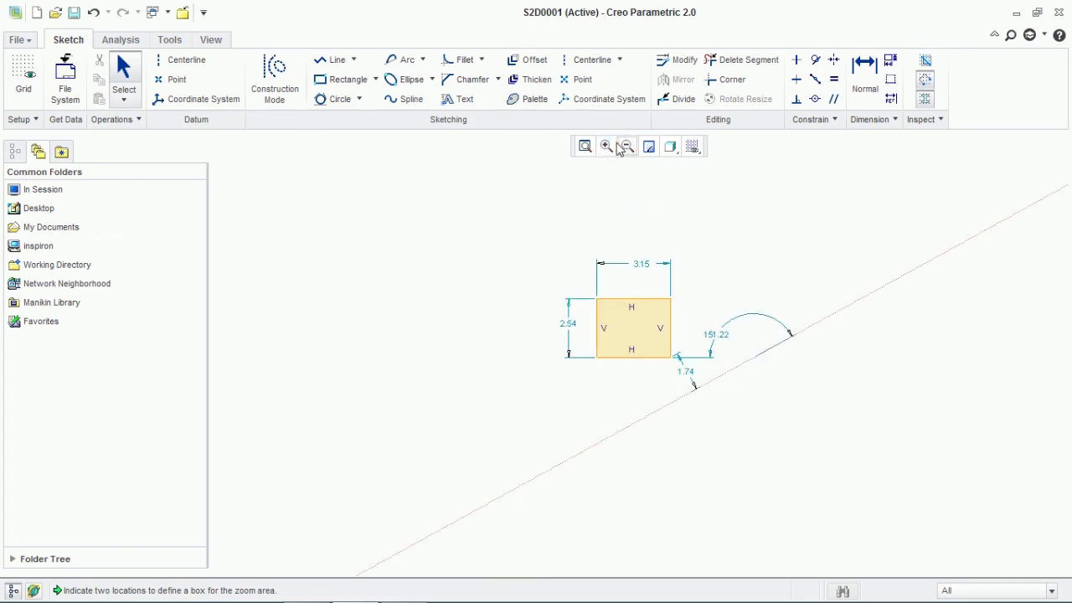
pyautogui.click(628, 147)
pyautogui.click(608, 148)
pyautogui.scroll(3, 673, 266)
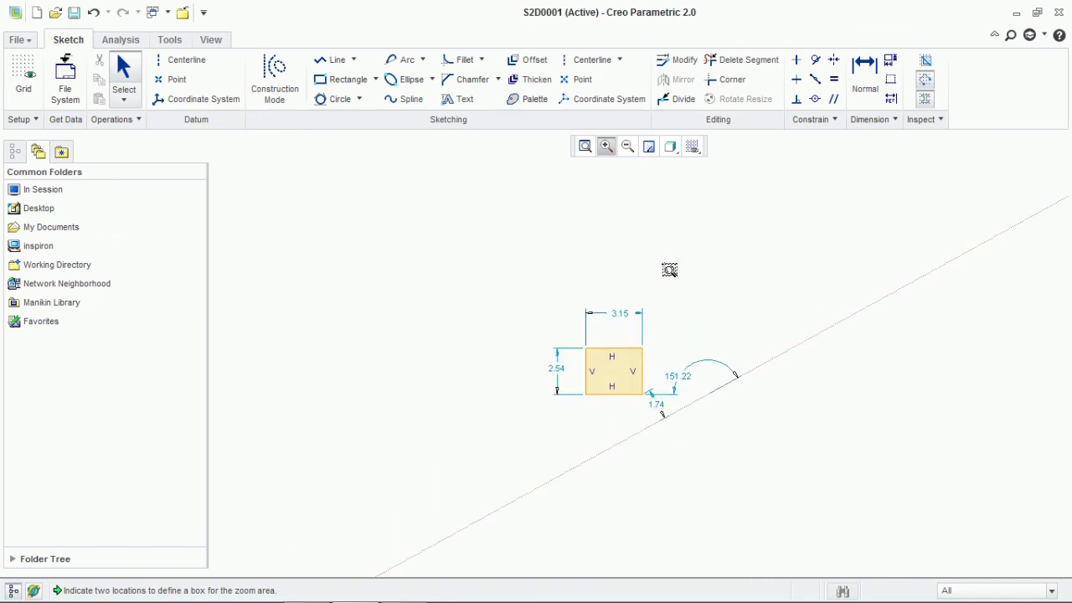
pyautogui.scroll(3, 646, 397)
pyautogui.scroll(1, 634, 399)
pyautogui.scroll(-2, 634, 399)
pyautogui.scroll(1, 634, 400)
pyautogui.middleClick(763, 270)
pyautogui.click(804, 222)
pyautogui.click(517, 485)
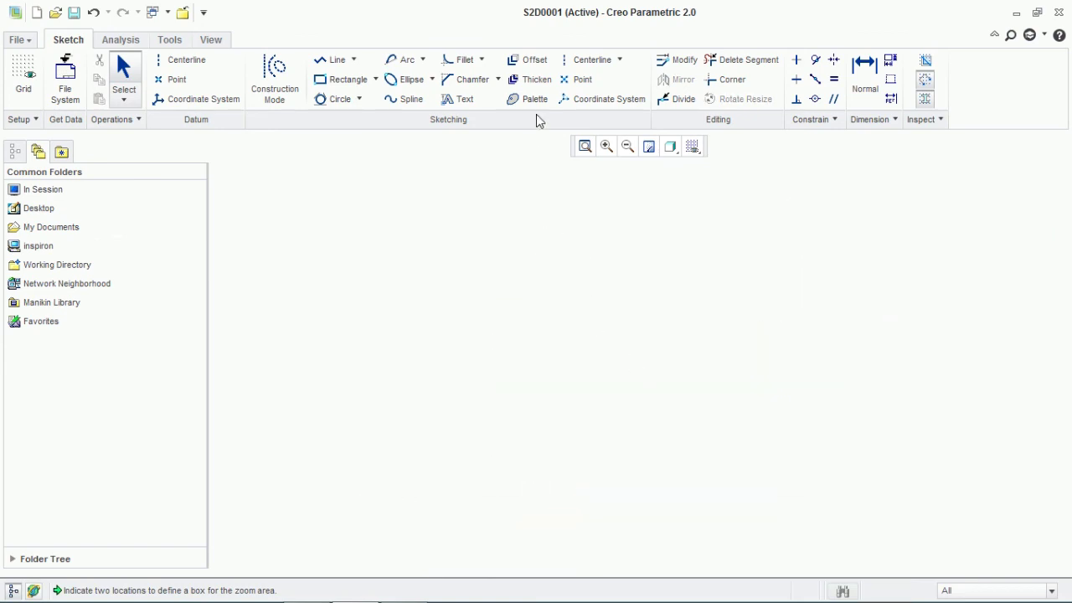
# Draw an axis-ends ellipse with a vertical first axis.
pyautogui.click(432, 79)
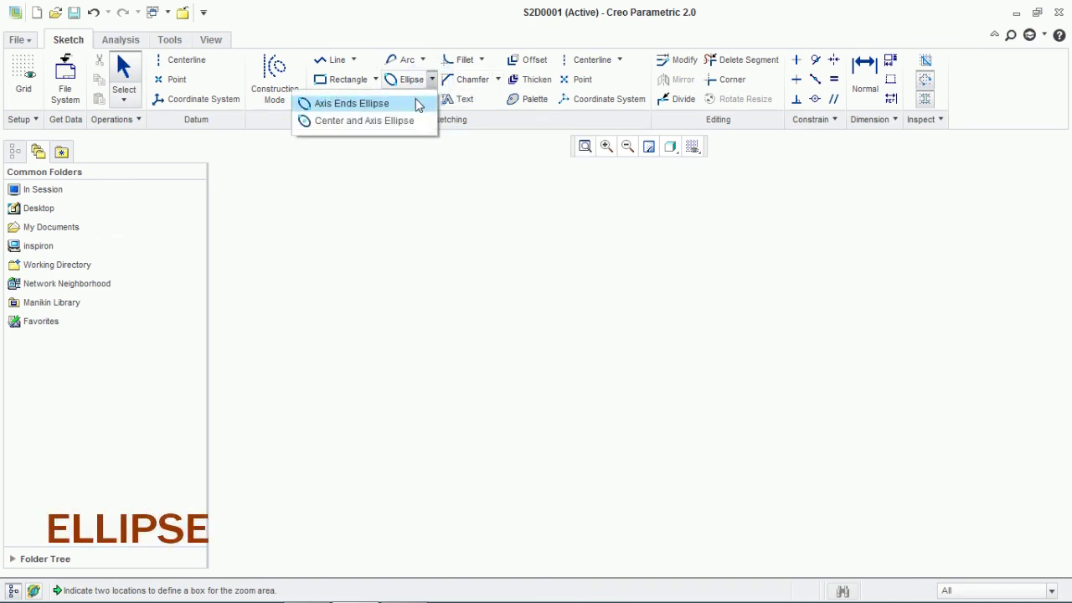
pyautogui.click(410, 104)
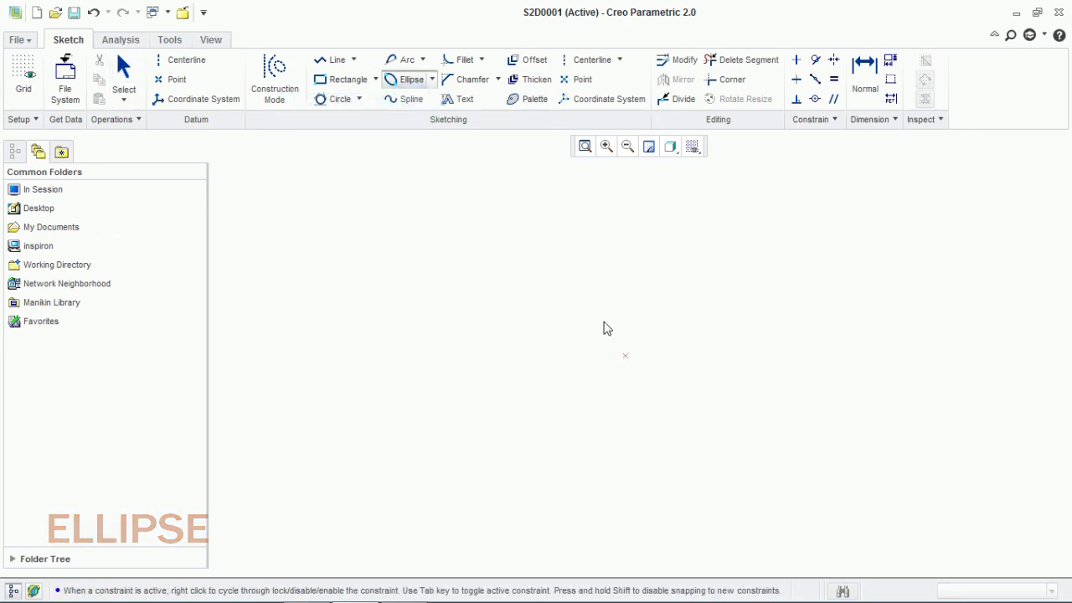
pyautogui.click(576, 263)
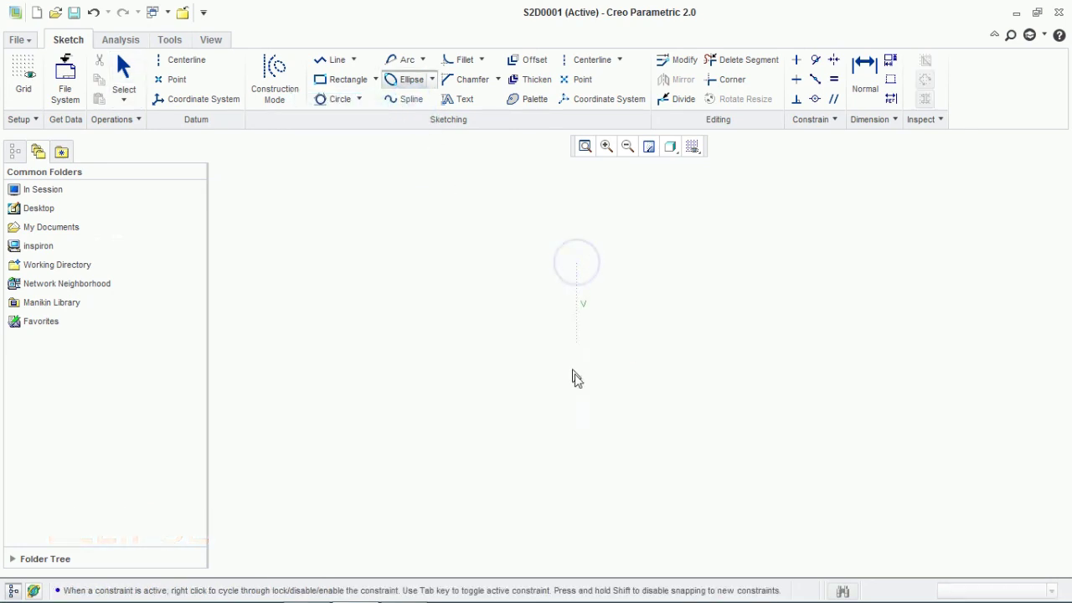
pyautogui.click(576, 423)
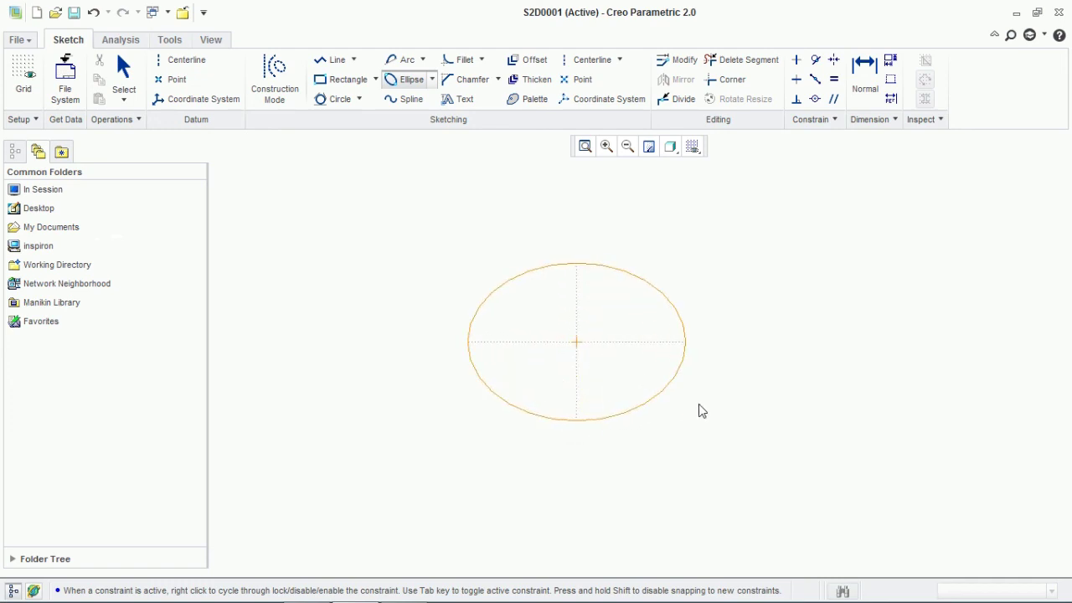
pyautogui.click(812, 432)
pyautogui.middleClick(813, 432)
# Set the ellipse's height dimension to 10 and width to 20.
pyautogui.doubleClick(597, 327)
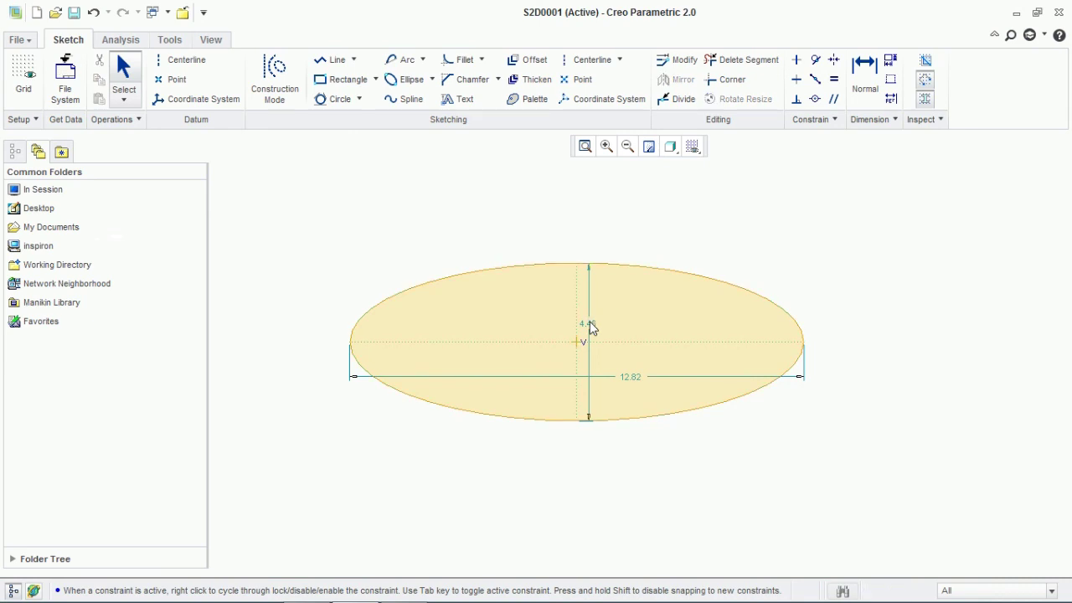
pyautogui.write('10')
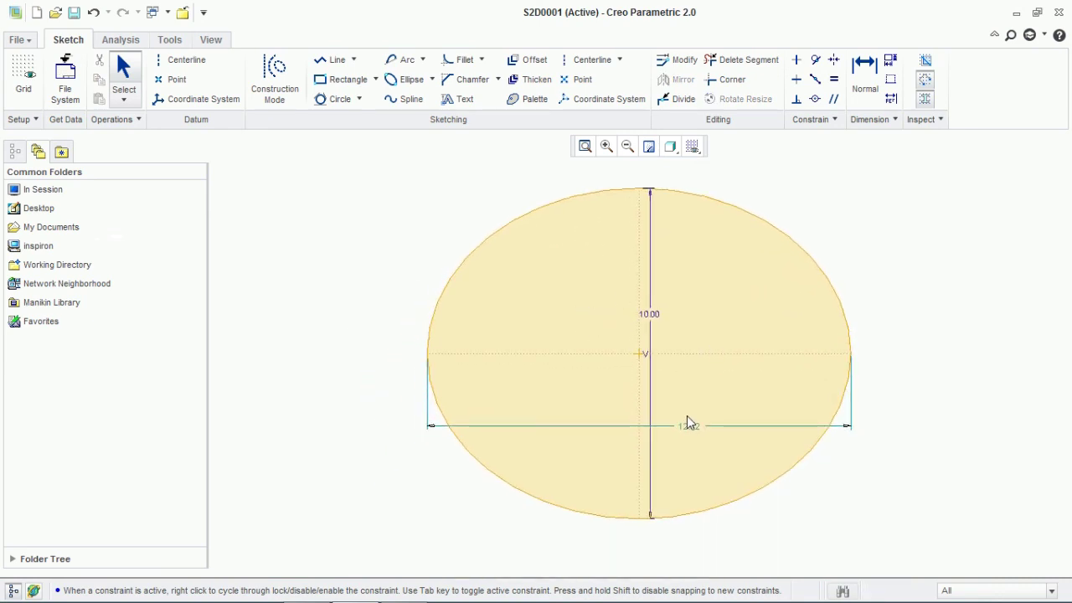
pyautogui.doubleClick(688, 423)
pyautogui.write('20')
pyautogui.press('Return')
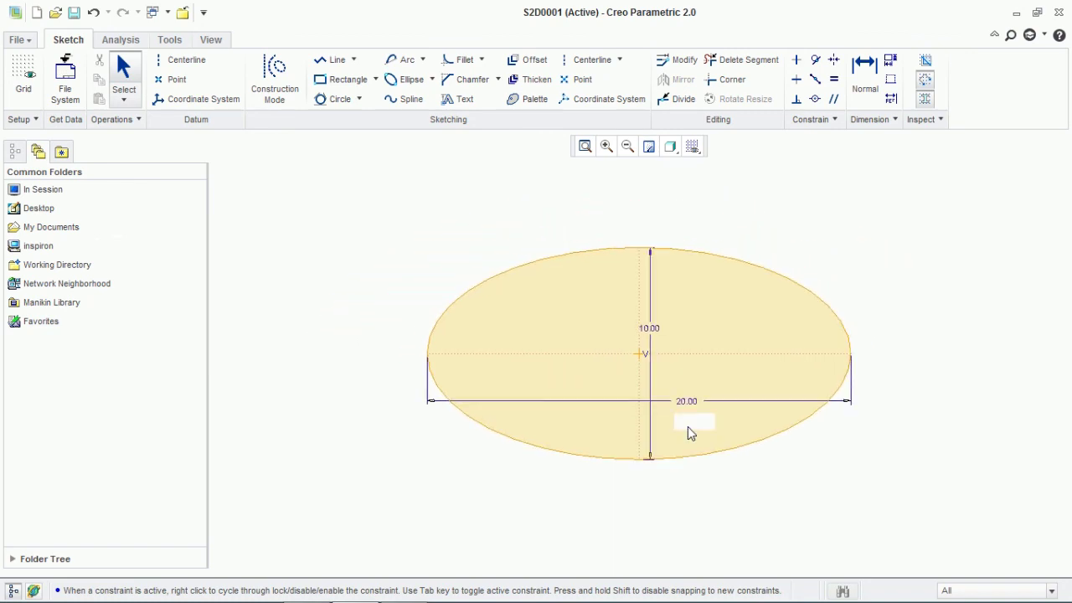
# Move the 20.00 dimension below the ellipse and the 10.00 dimension to its right.
pyautogui.moveTo(686, 409); pyautogui.dragTo(688, 492)
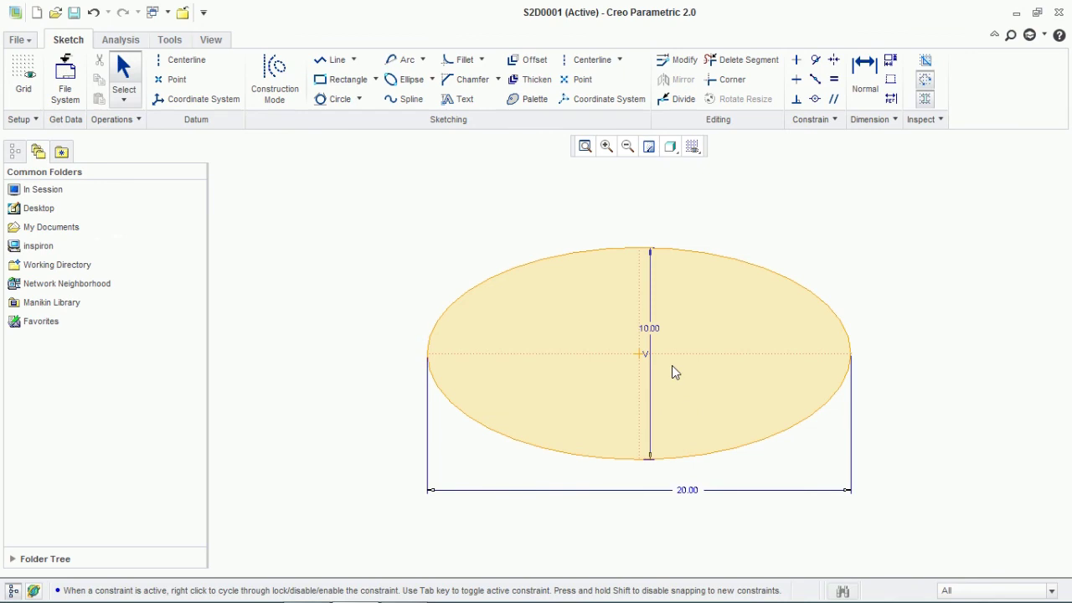
pyautogui.click(647, 331)
pyautogui.middleClick(878, 329)
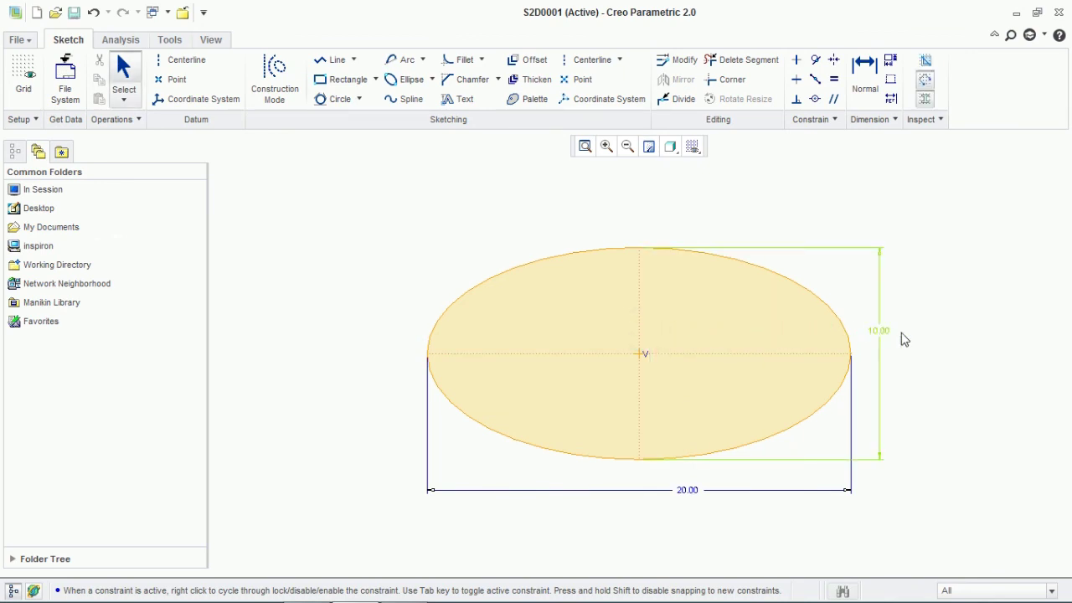
pyautogui.scroll(-3, 931, 355)
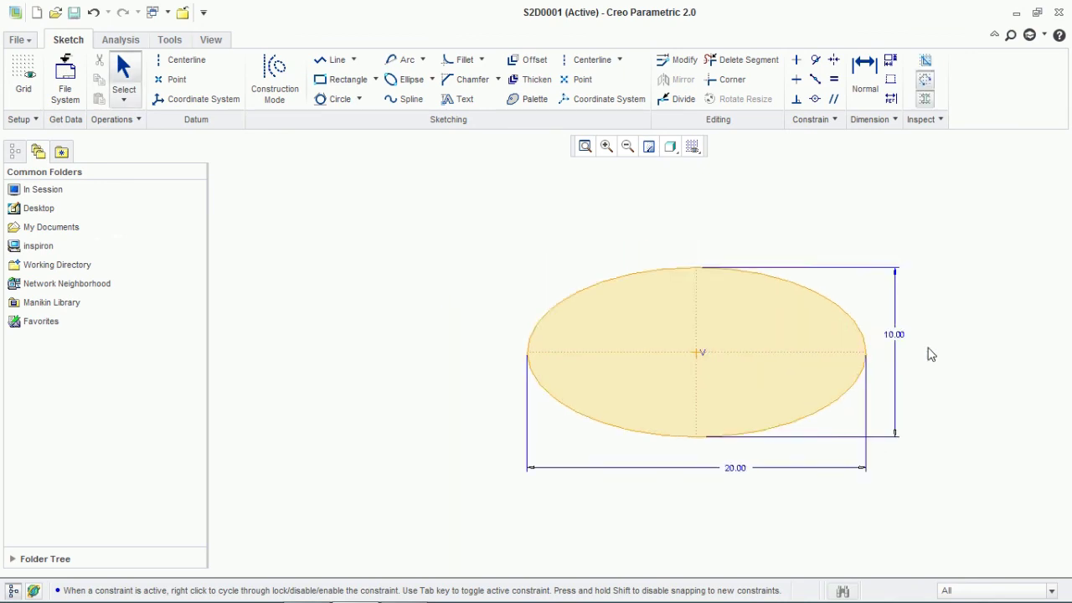
pyautogui.click(423, 59)
# Draw a center-and-axis ellipse to the left of the first ellipse.
pyautogui.click(433, 99)
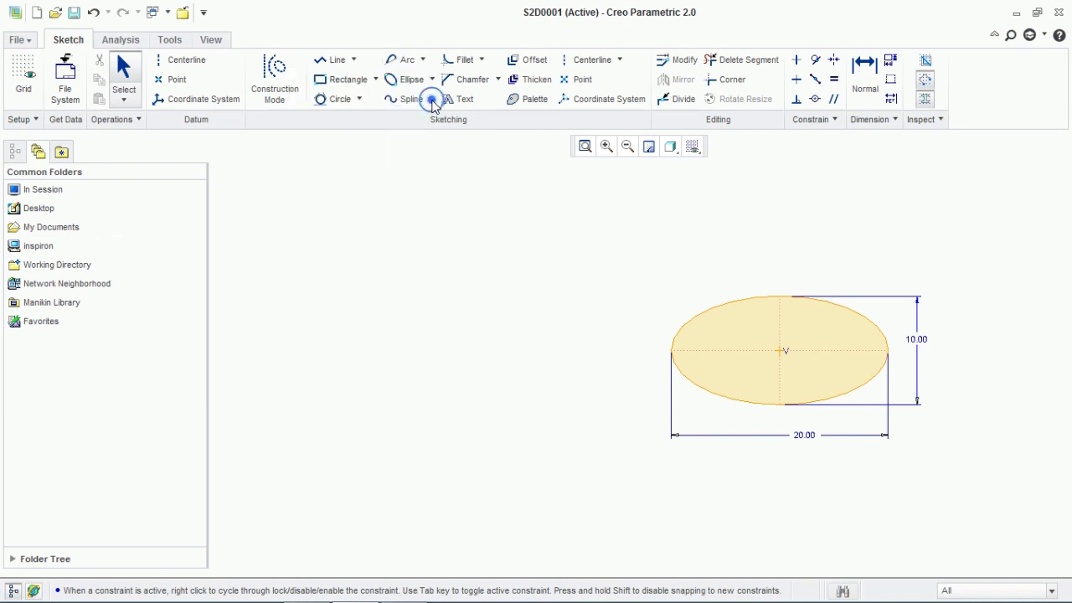
pyautogui.click(432, 79)
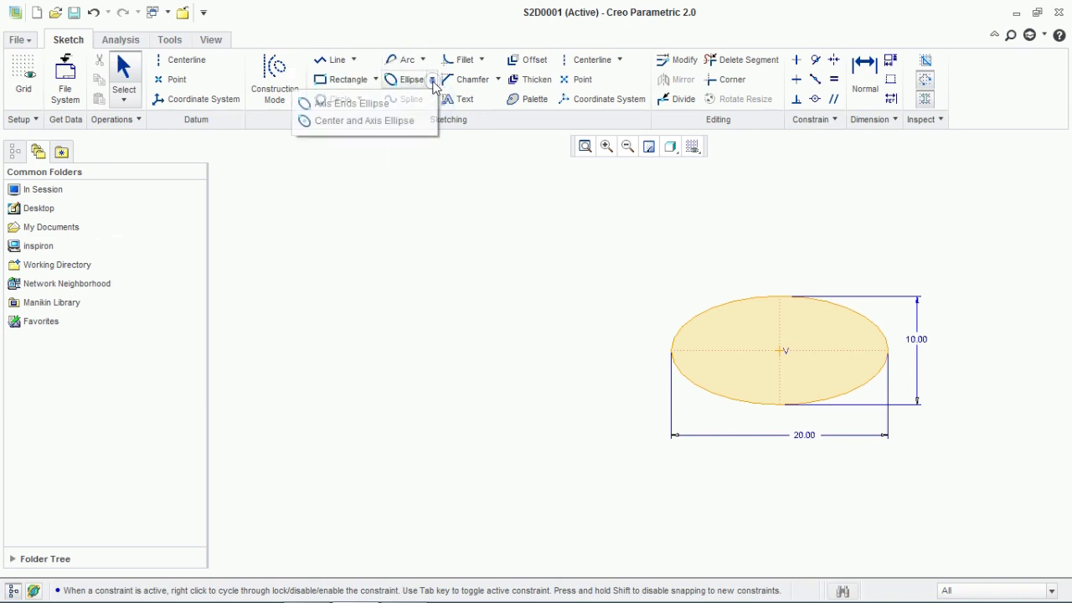
pyautogui.click(414, 121)
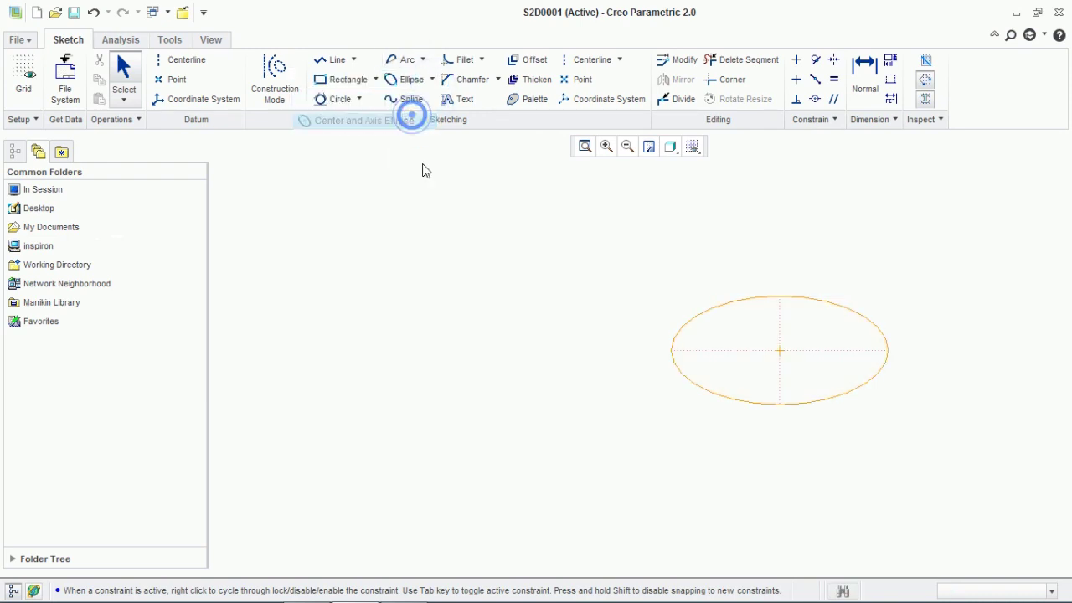
pyautogui.click(442, 358)
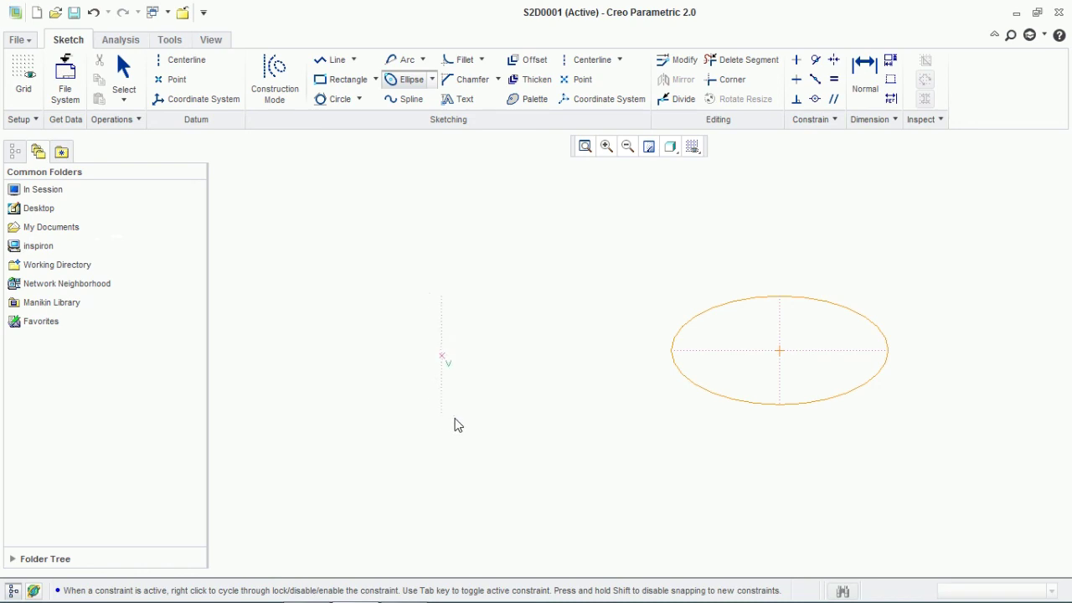
pyautogui.click(569, 367)
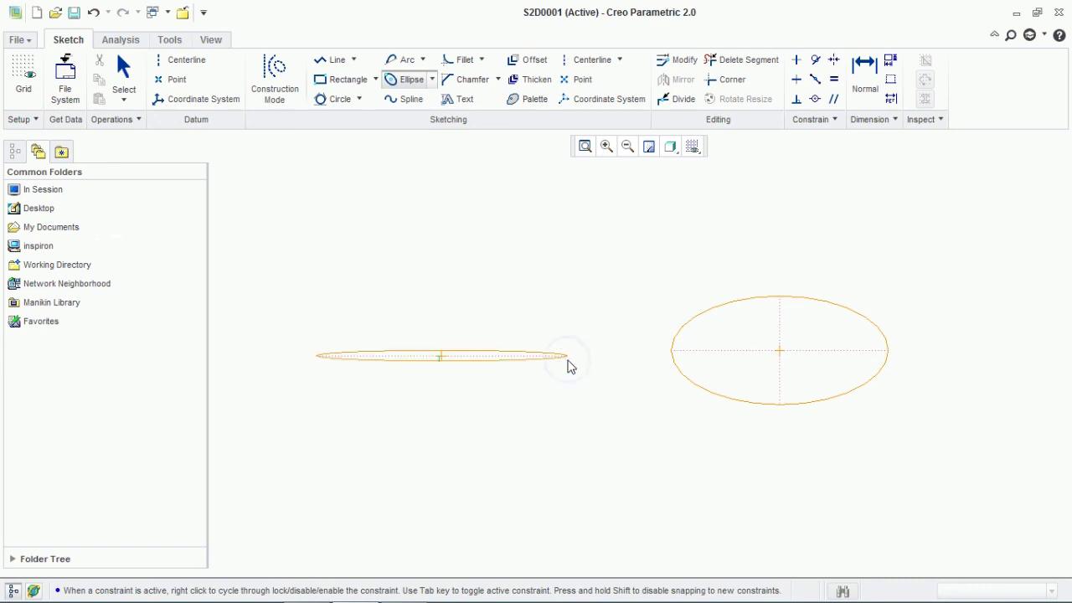
pyautogui.click(555, 397)
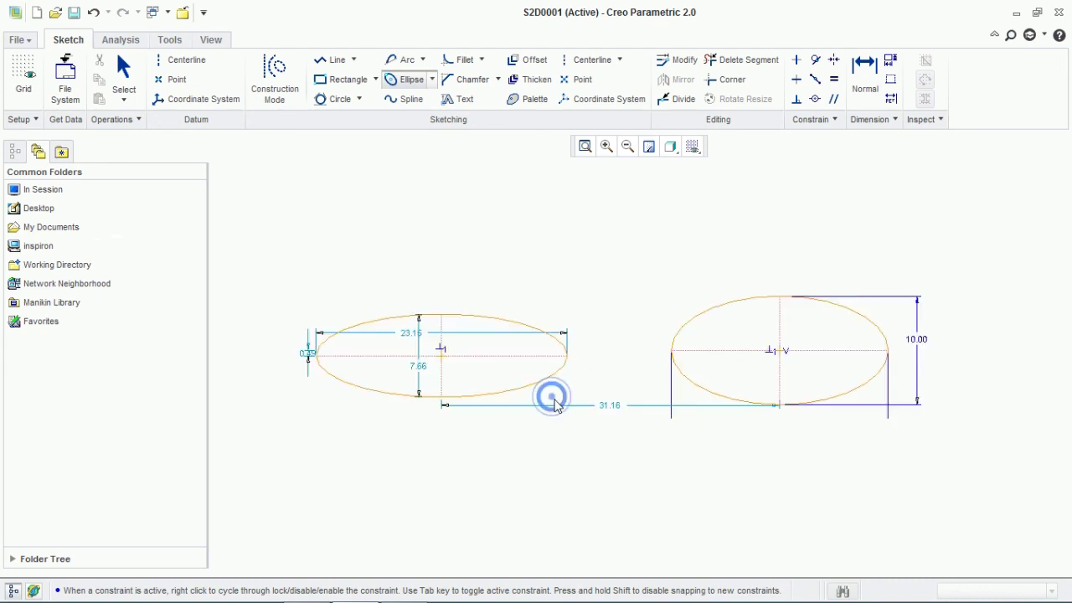
pyautogui.middleClick(556, 406)
# Change the new ellipse's height to 18.00, then 9.00, then delete both ellipses.
pyautogui.doubleClick(424, 366)
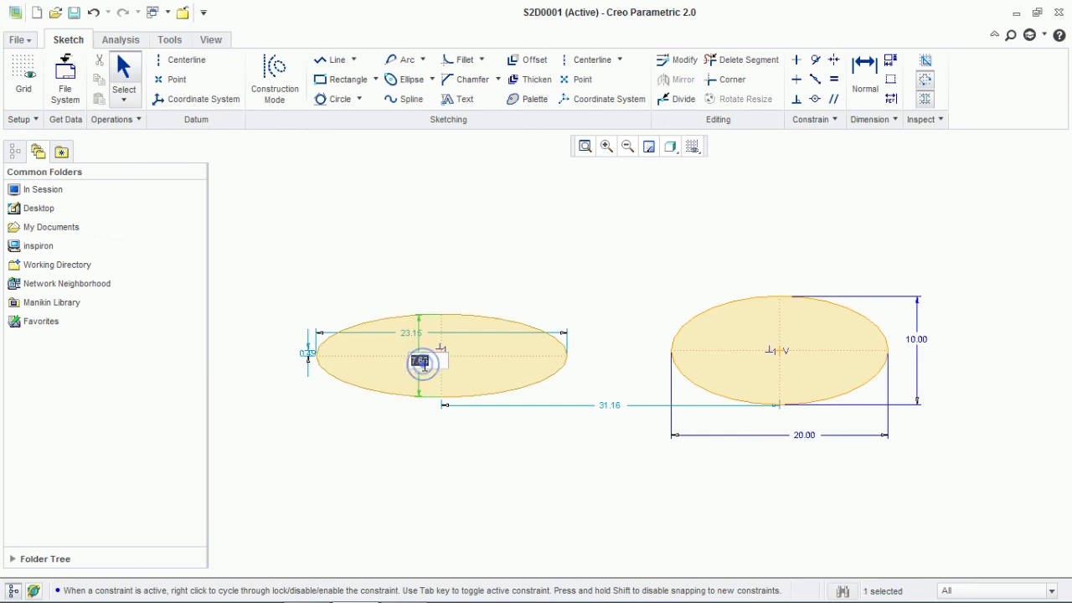
pyautogui.write('9')
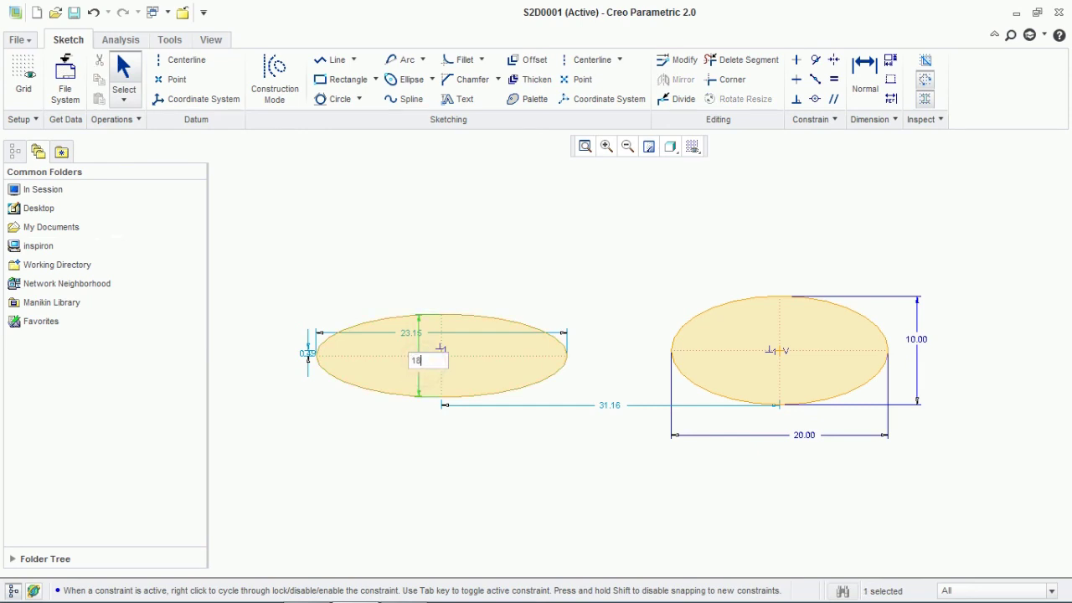
pyautogui.write('8')
pyautogui.press('Return')
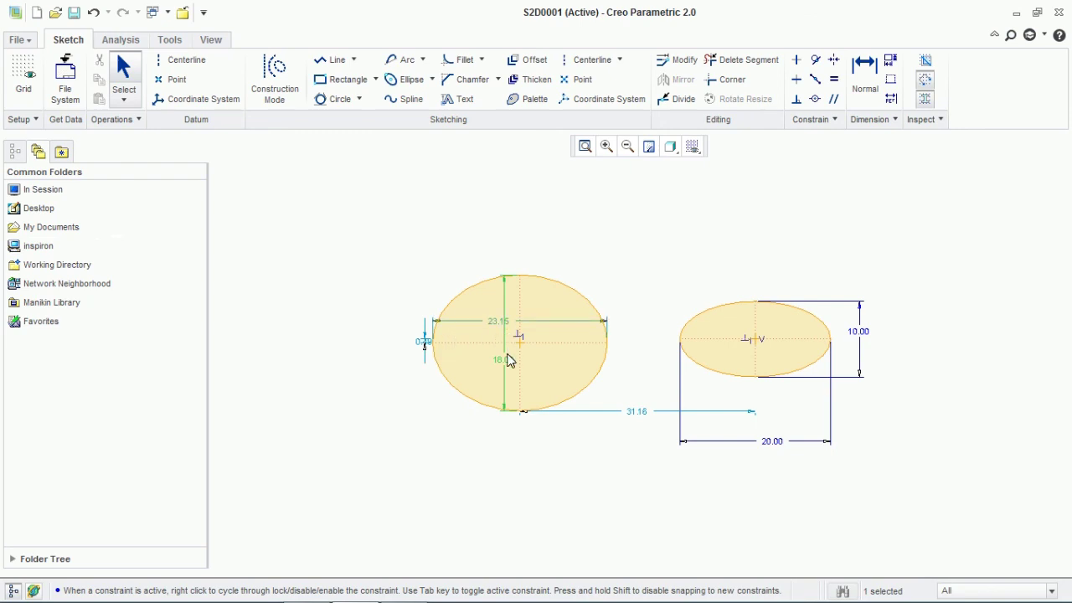
pyautogui.scroll(2, 509, 360)
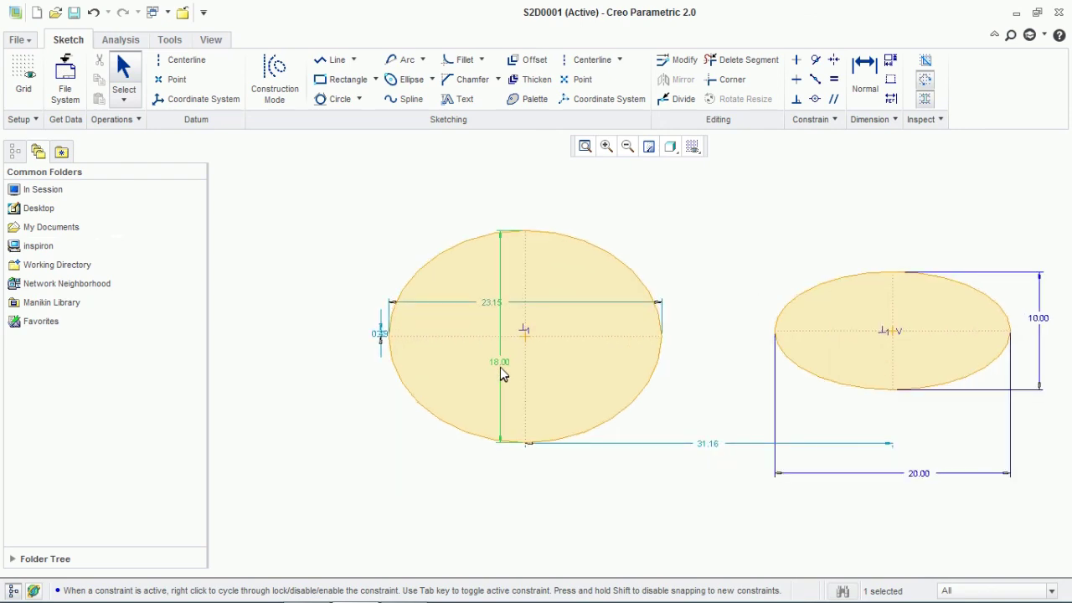
pyautogui.doubleClick(500, 366)
pyautogui.write('8')
pyautogui.press('Return')
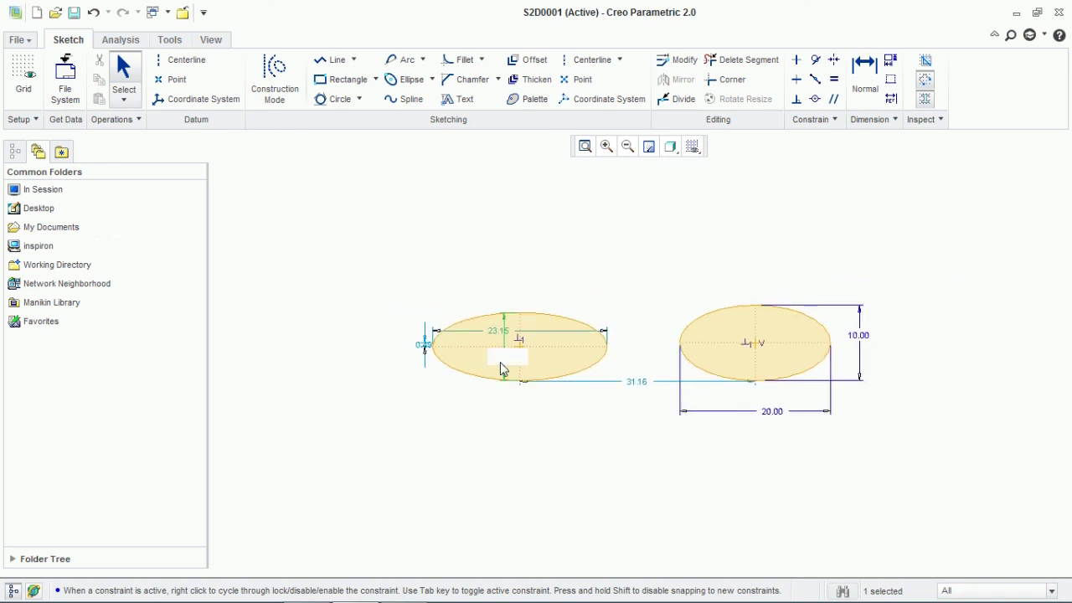
pyautogui.scroll(2, 596, 409)
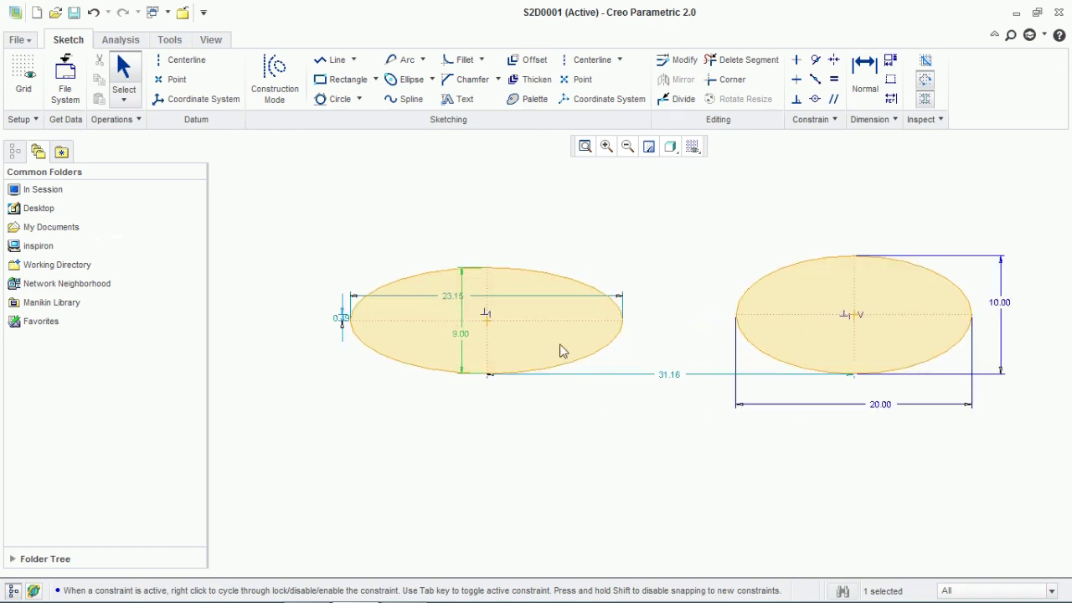
pyautogui.scroll(-1, 901, 325)
pyautogui.moveTo(1010, 225); pyautogui.dragTo(412, 457)
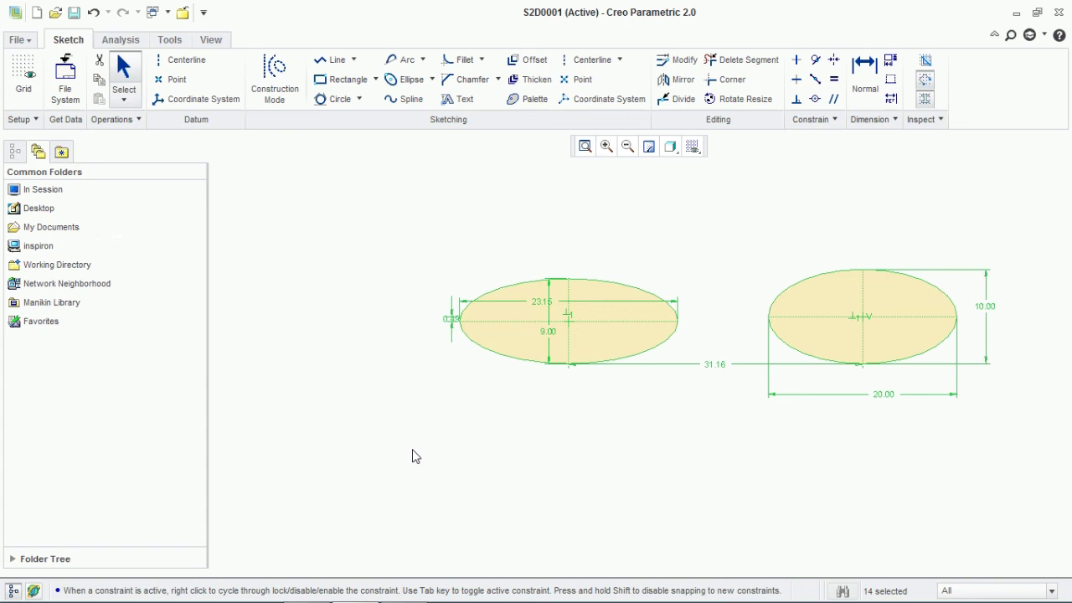
pyautogui.press('Delete')
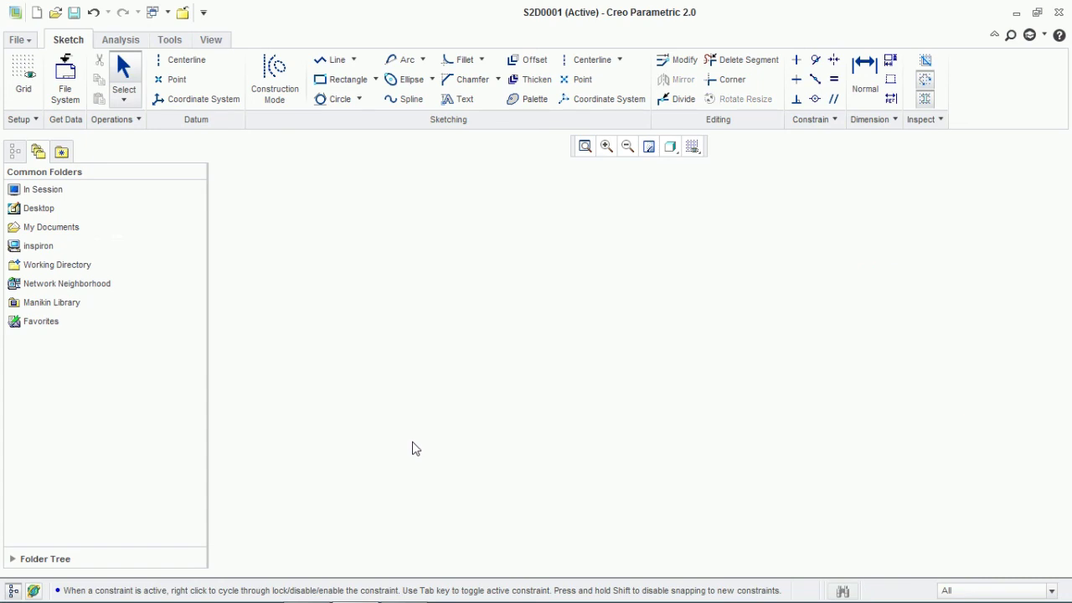
# Start a spline at the lower left, rising to a first peak and descending to its lowest point.
pyautogui.click(413, 101)
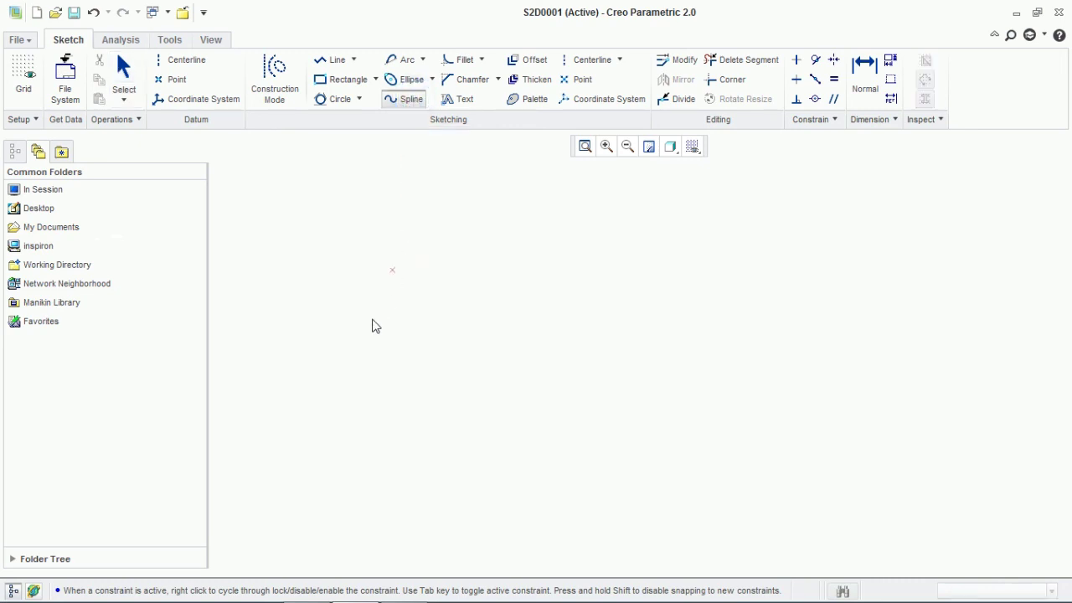
pyautogui.click(347, 369)
pyautogui.click(383, 267)
pyautogui.click(403, 224)
pyautogui.click(437, 190)
pyautogui.click(493, 226)
pyautogui.click(530, 280)
pyautogui.click(559, 340)
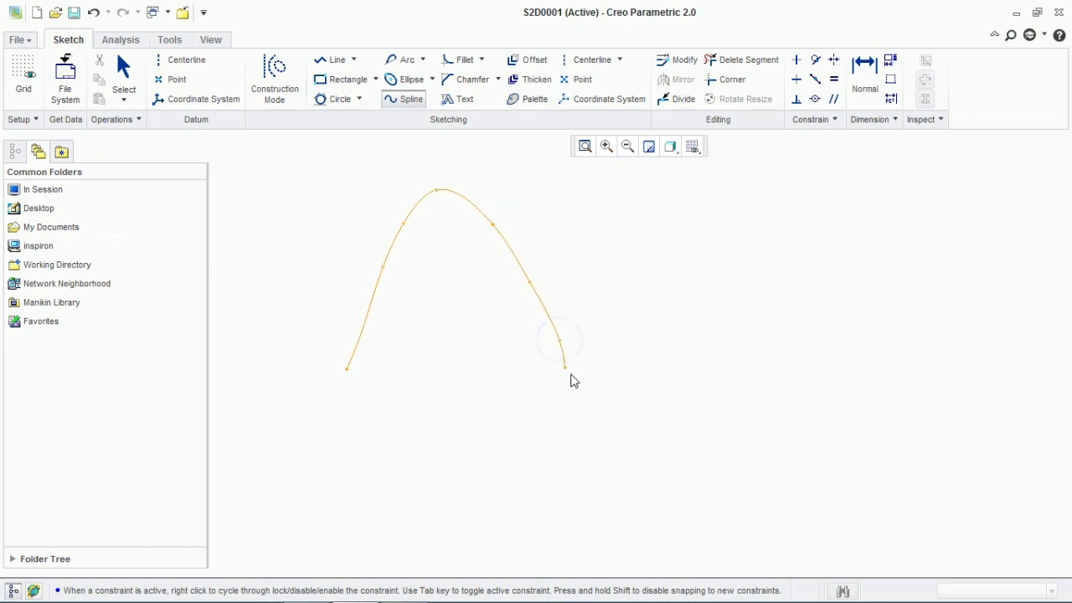
pyautogui.click(574, 380)
# Continue the spline upward through a second peak and finish it at the upper right.
pyautogui.click(622, 335)
pyautogui.click(646, 280)
pyautogui.click(672, 240)
pyautogui.click(698, 202)
pyautogui.click(746, 192)
pyautogui.middleClick(771, 207)
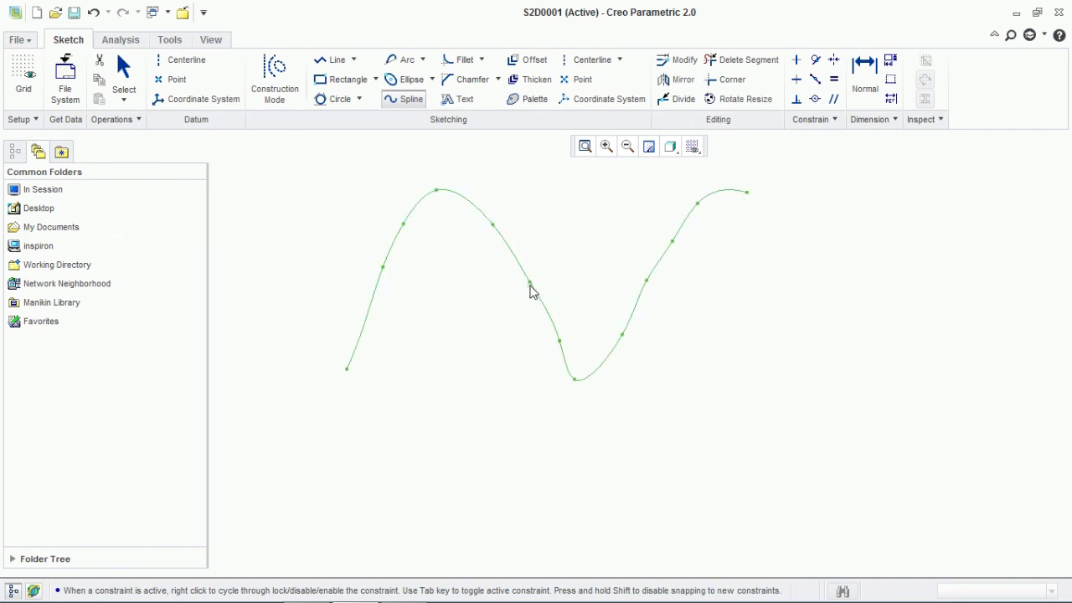
# Drag the spline's lowest point up and to the right to reshape the wave.
pyautogui.moveTo(576, 381); pyautogui.dragTo(595, 378)
pyautogui.middleClick(589, 401)
pyautogui.middleClick(592, 401)
pyautogui.moveTo(576, 384); pyautogui.dragTo(597, 369)
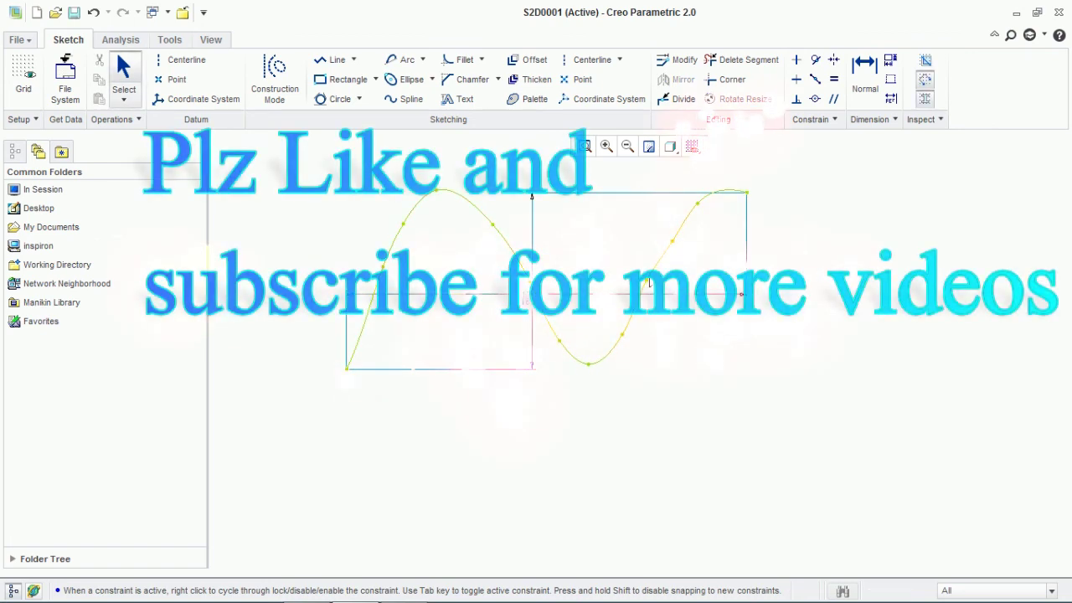
# Deselect the reshaped spline, leaving the finished wave with its 43.41 dimension.
pyautogui.click(672, 239)
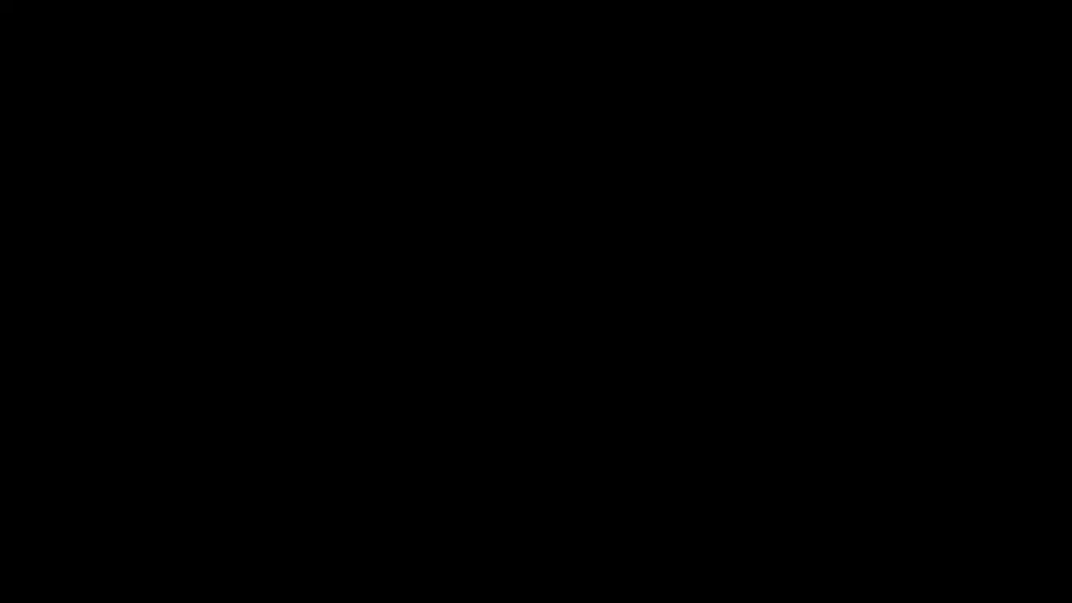